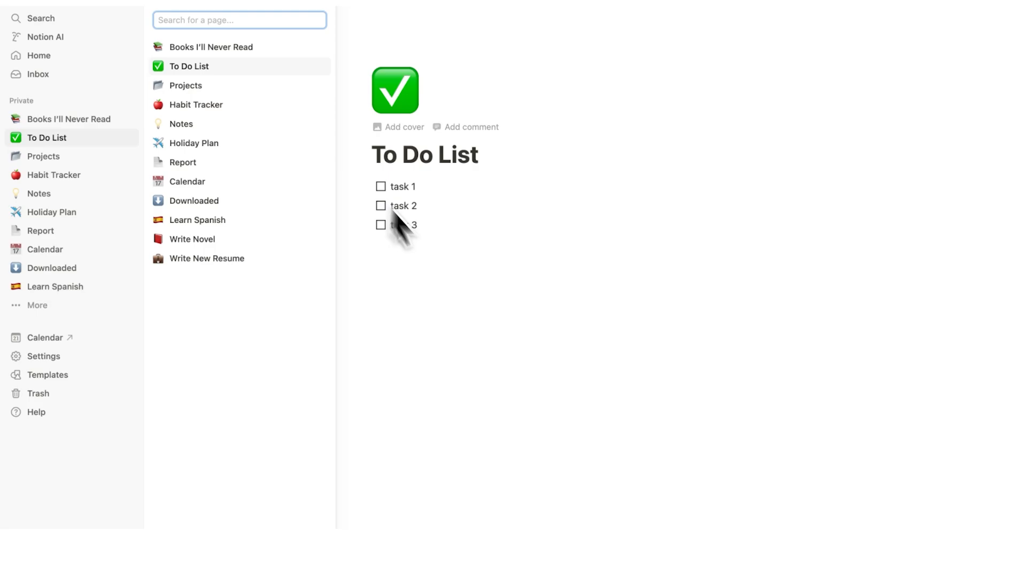
Create a new private page titled Dashboard and open its empty body for content
click(426, 293)
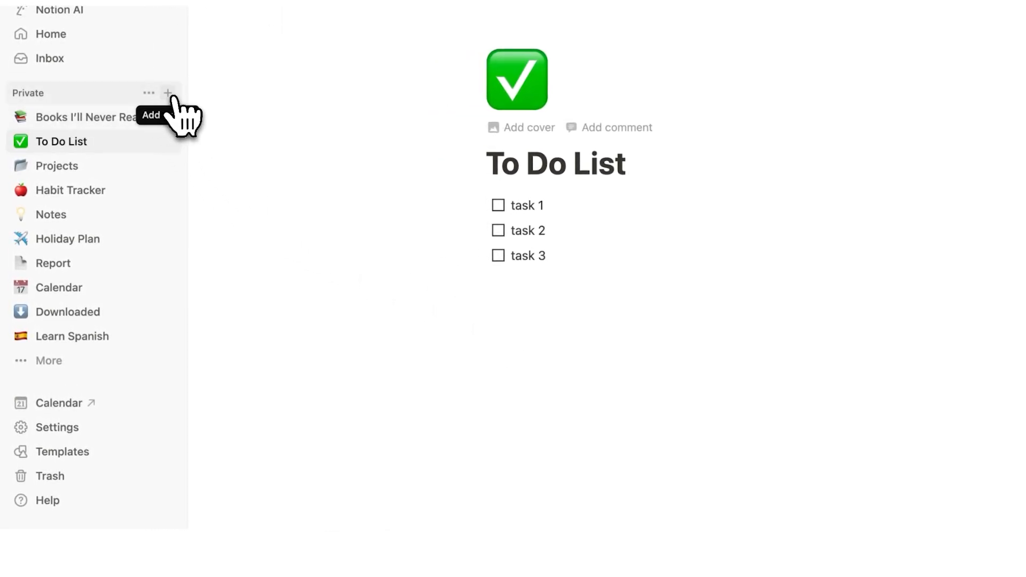
click(168, 93)
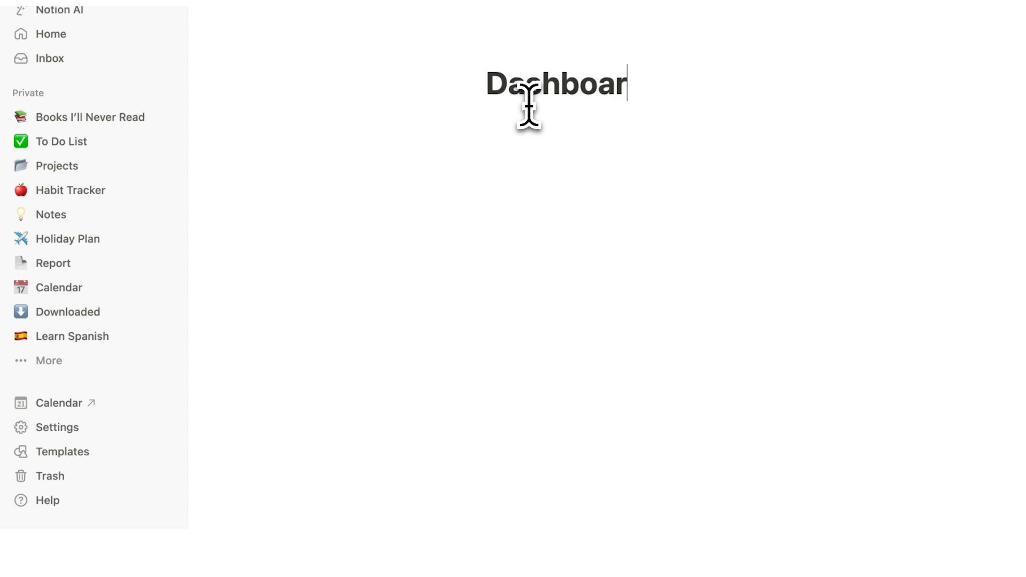
click(63, 362)
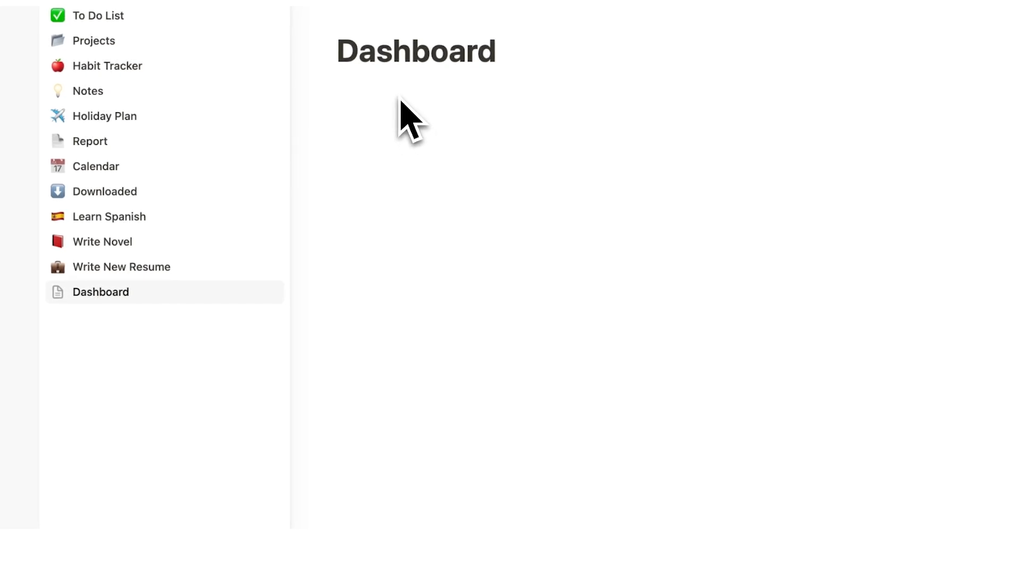
click(396, 96)
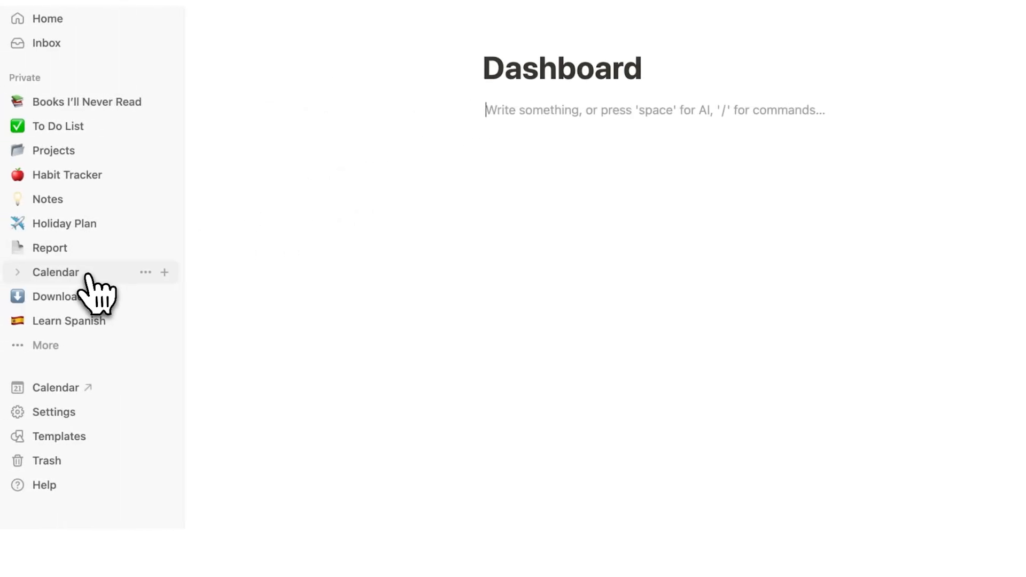
Move the calendar database from the Calendar page to the Dashboard page, and send the emptied Calendar page to the trash
click(46, 272)
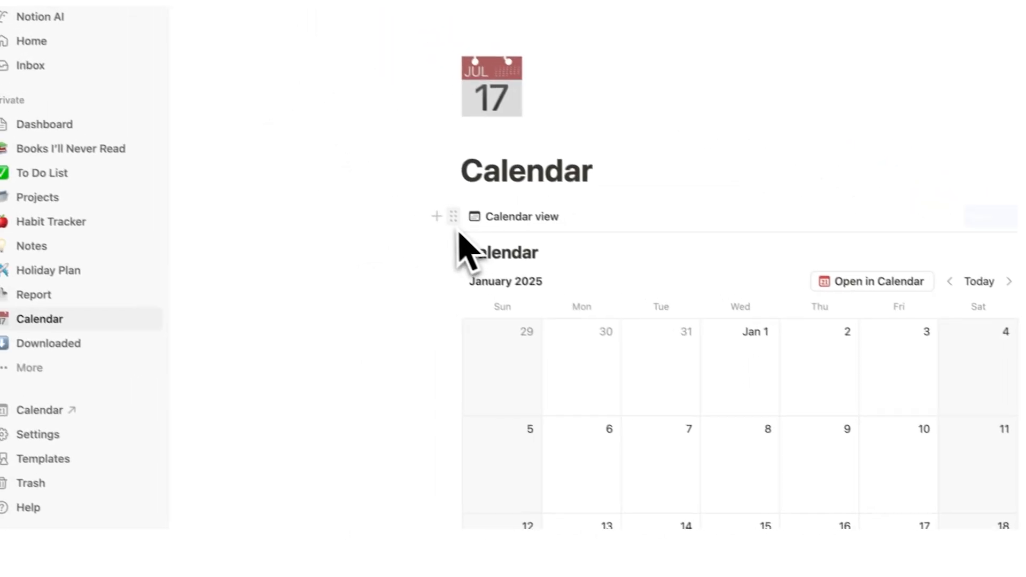
drag(454, 217, 75, 127)
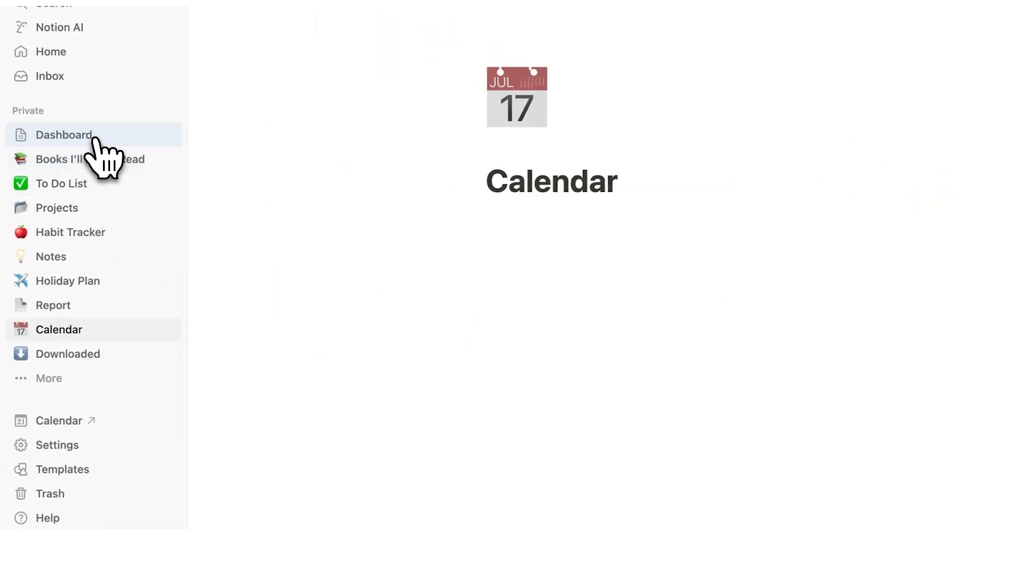
click(94, 138)
right_click(110, 332)
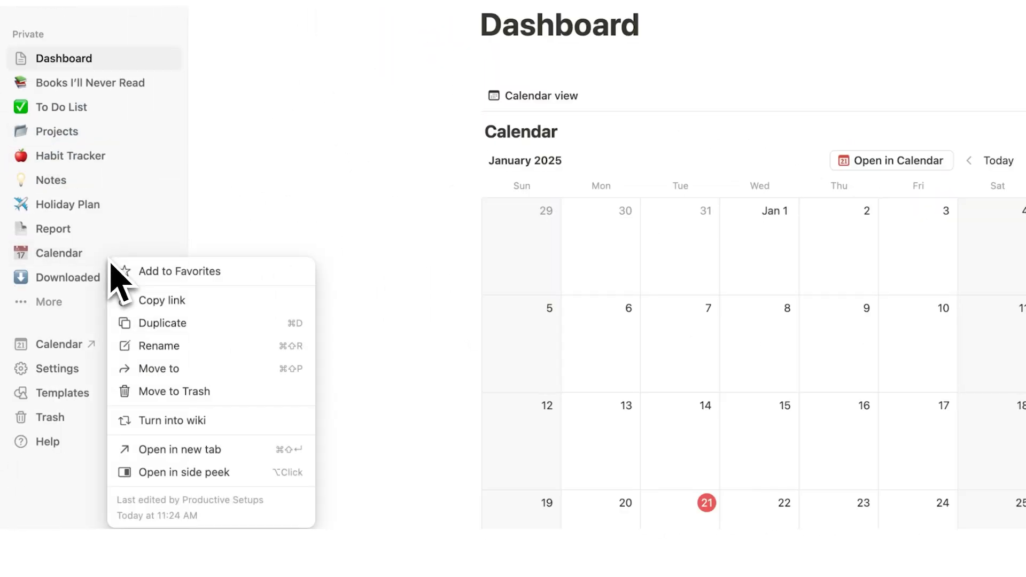
click(182, 398)
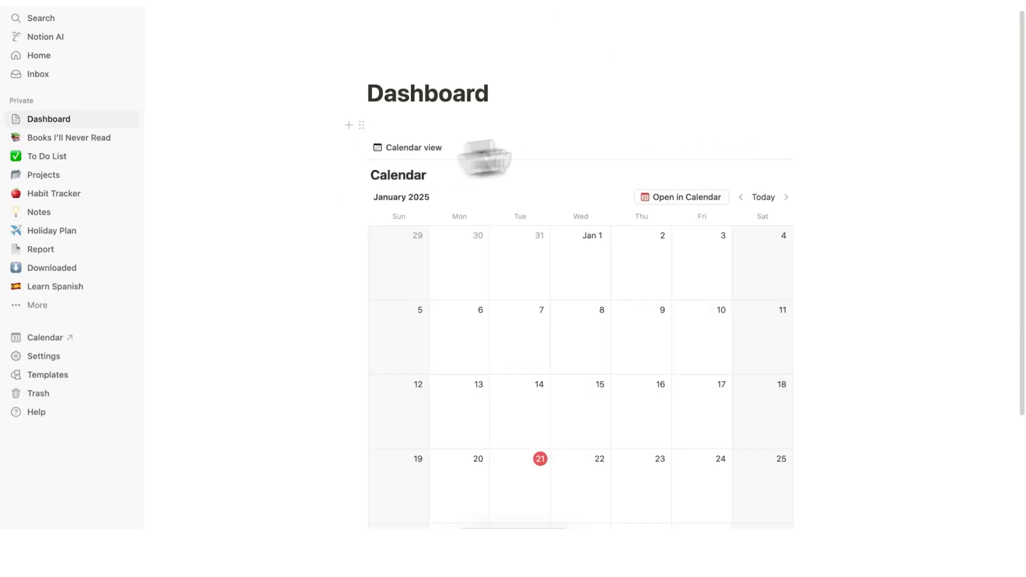
Set the Dashboard page to full width
scroll(377, 302, down, 5)
scroll(691, 384, up, 3)
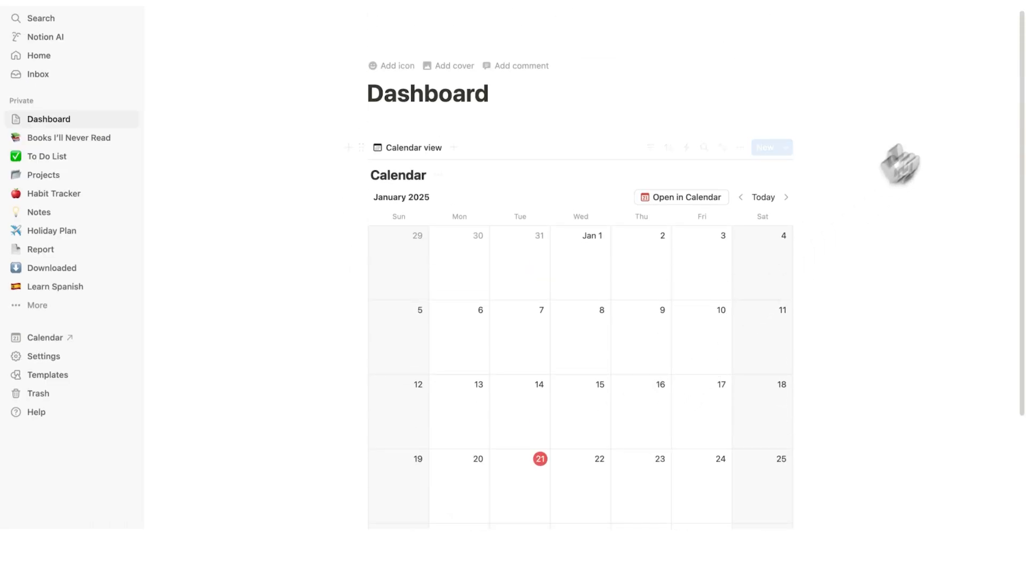
click(1017, 19)
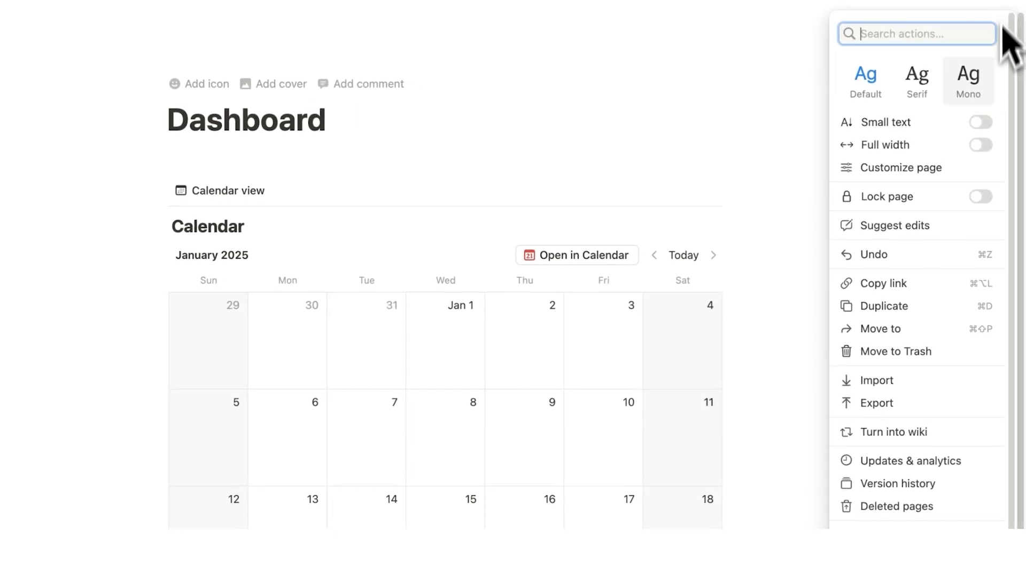
click(990, 145)
click(680, 338)
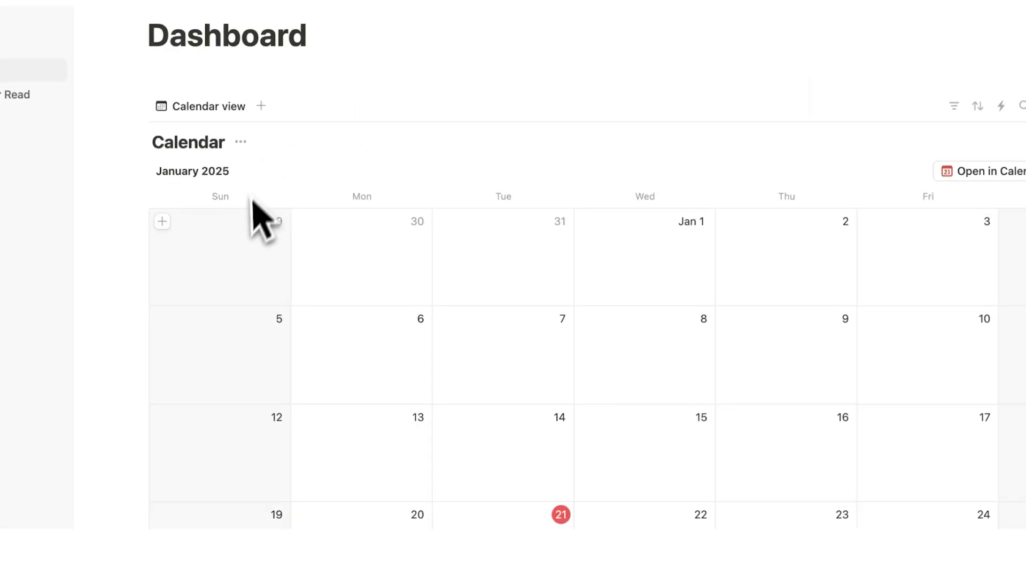
Duplicate the Dashboard calendar's view and name the copy Week View
scroll(254, 214, down, 5)
scroll(481, 433, up, 5)
scroll(637, 217, down, 6)
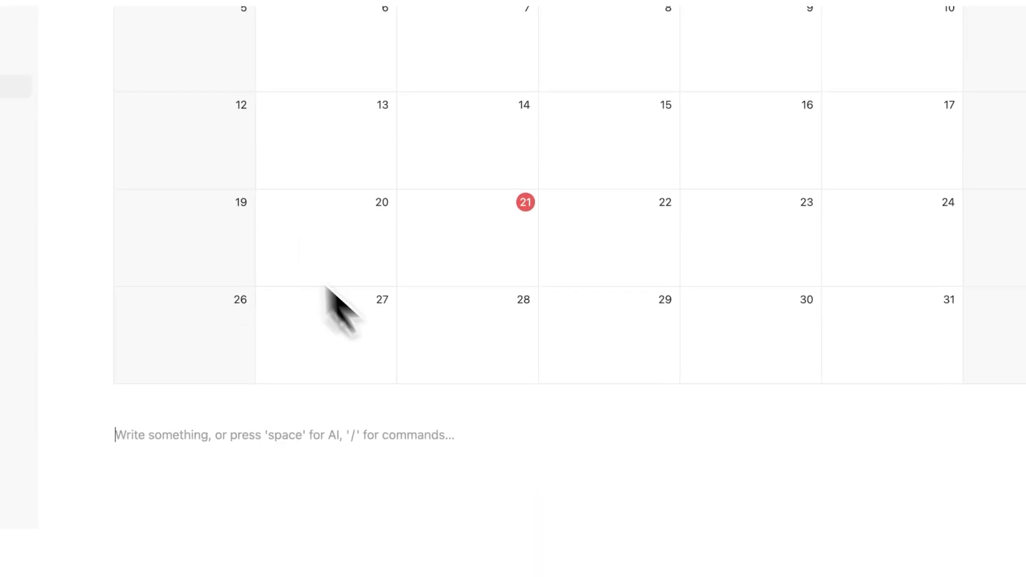
scroll(325, 289, up, 6)
click(172, 123)
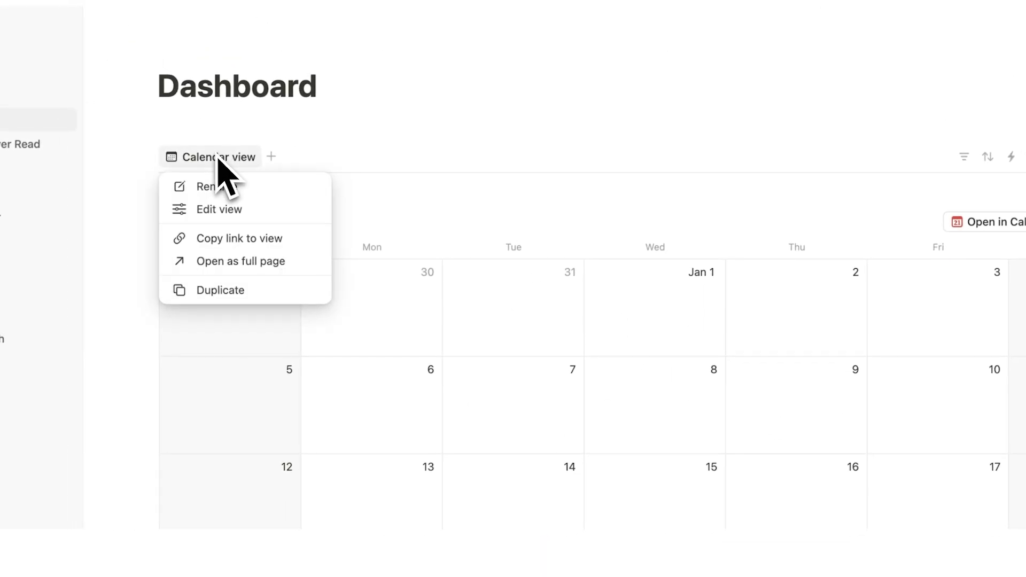
click(230, 291)
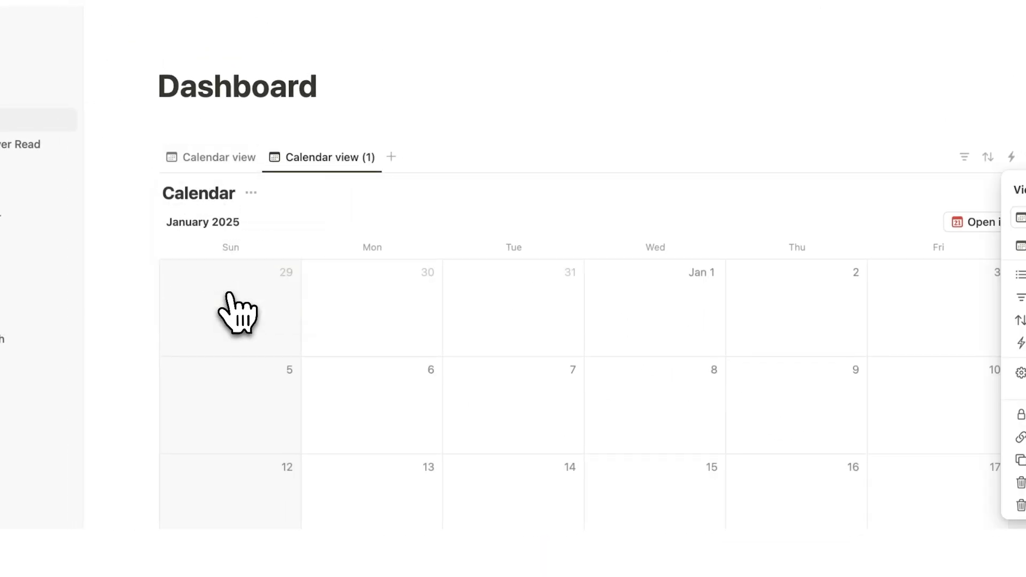
text(Week View)
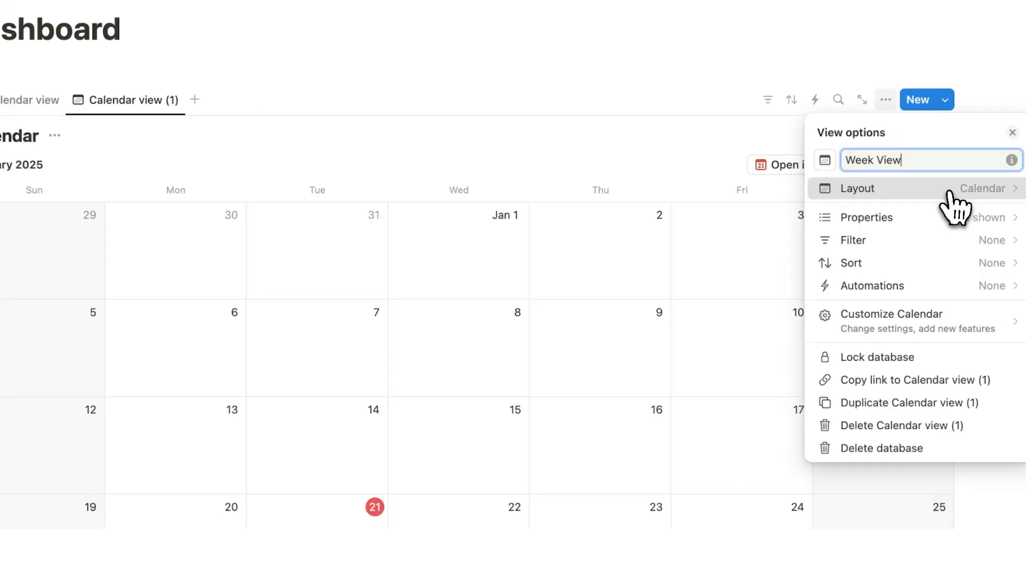
Change the Week View layout to show the calendar as Week
click(950, 193)
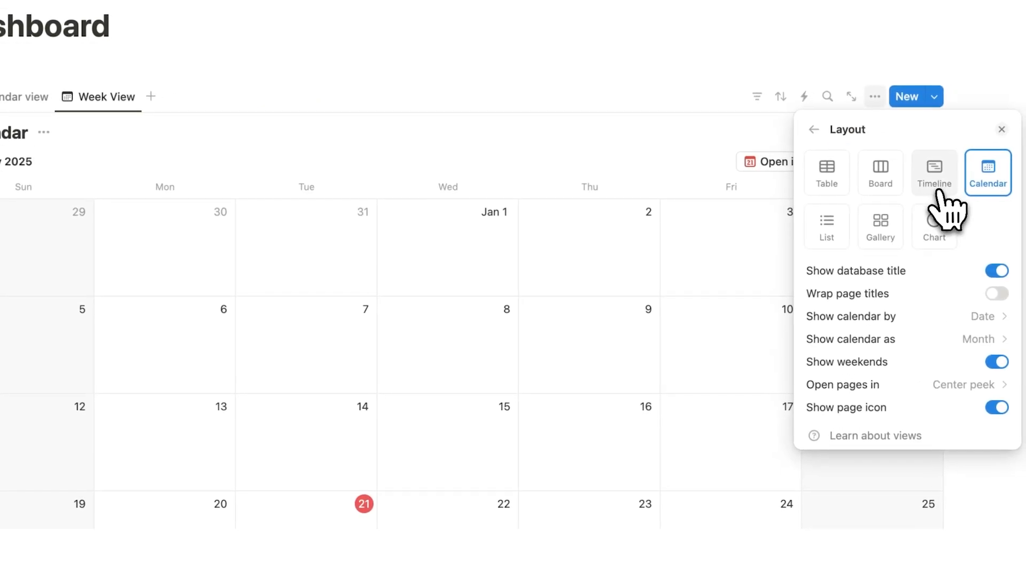
click(923, 346)
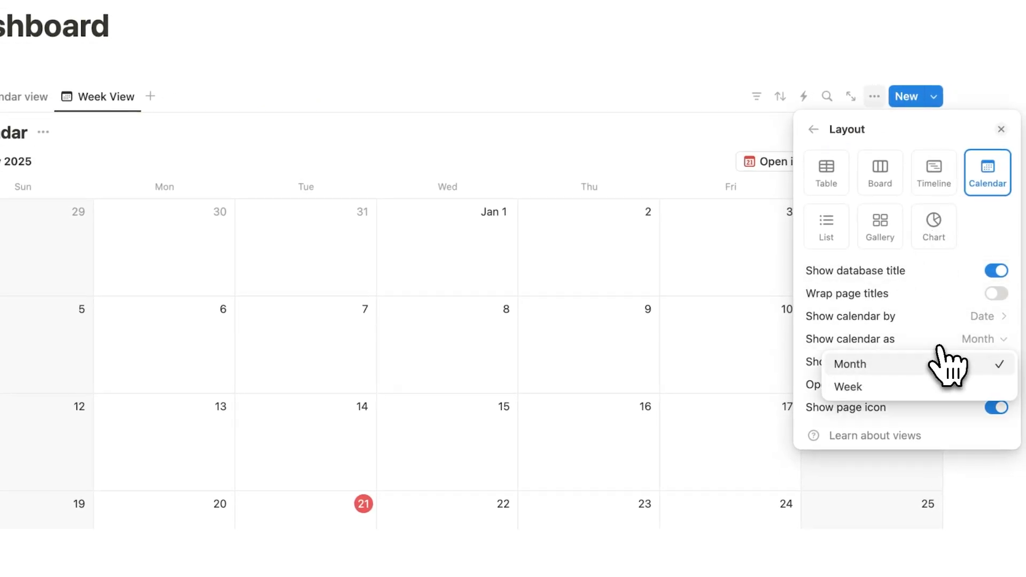
click(910, 385)
click(613, 323)
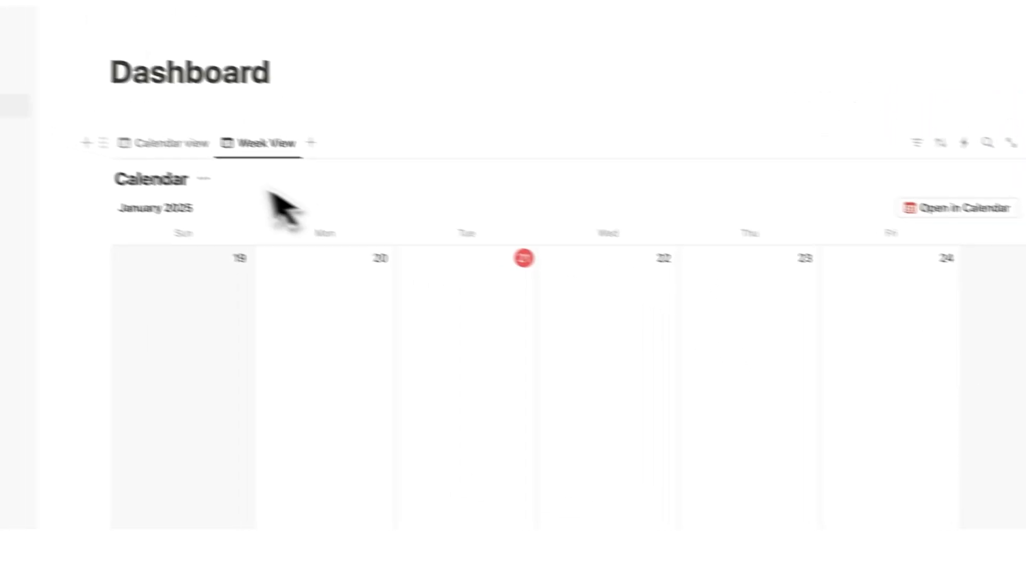
click(30, 107)
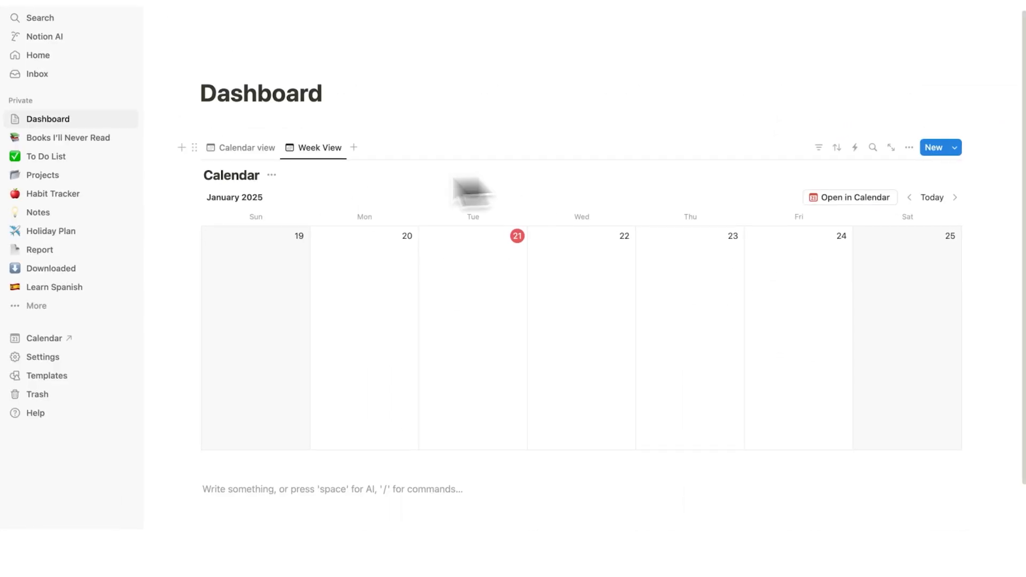
Move task 1, task 2 and task 3 from the To Do List page to Dashboard, and send the To Do List page to the trash
scroll(470, 195, down, 2)
scroll(458, 359, up, 2)
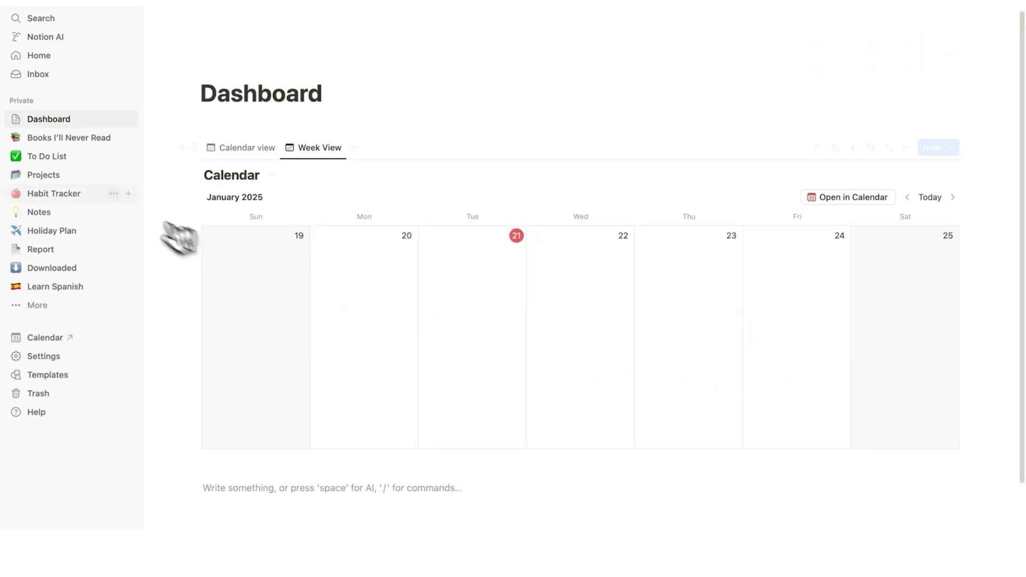
click(56, 158)
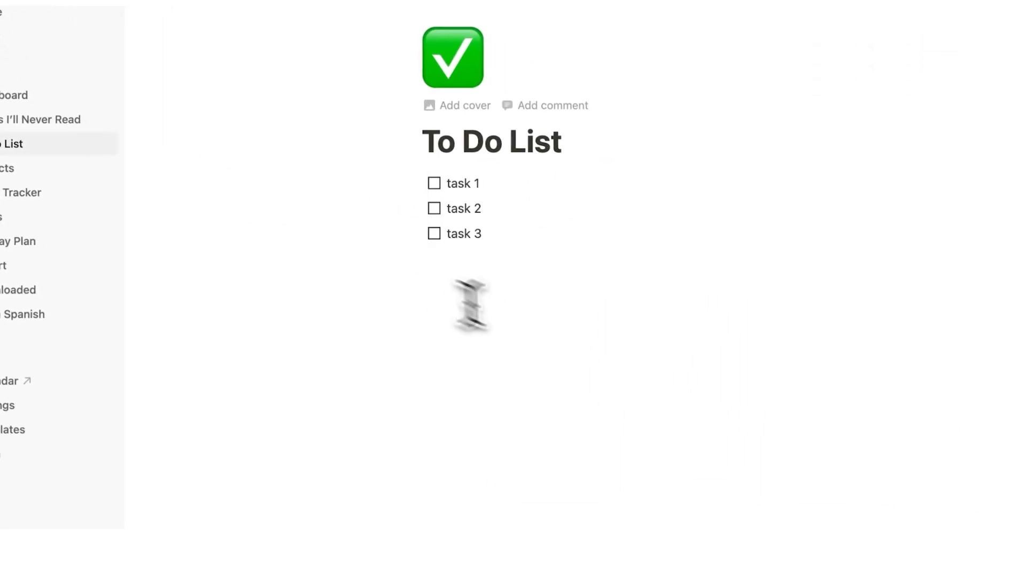
drag(300, 166, 465, 230)
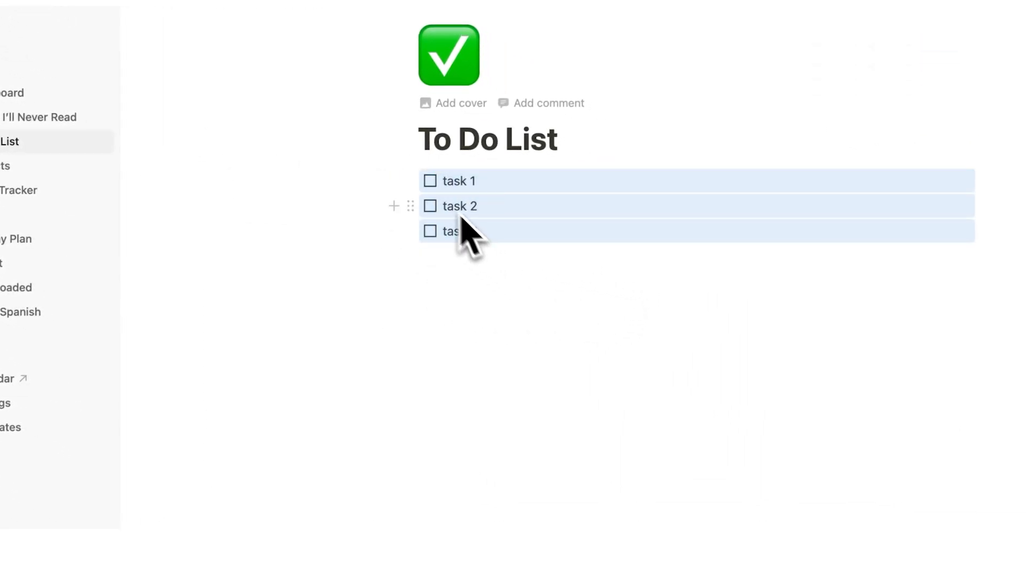
drag(418, 185, 33, 99)
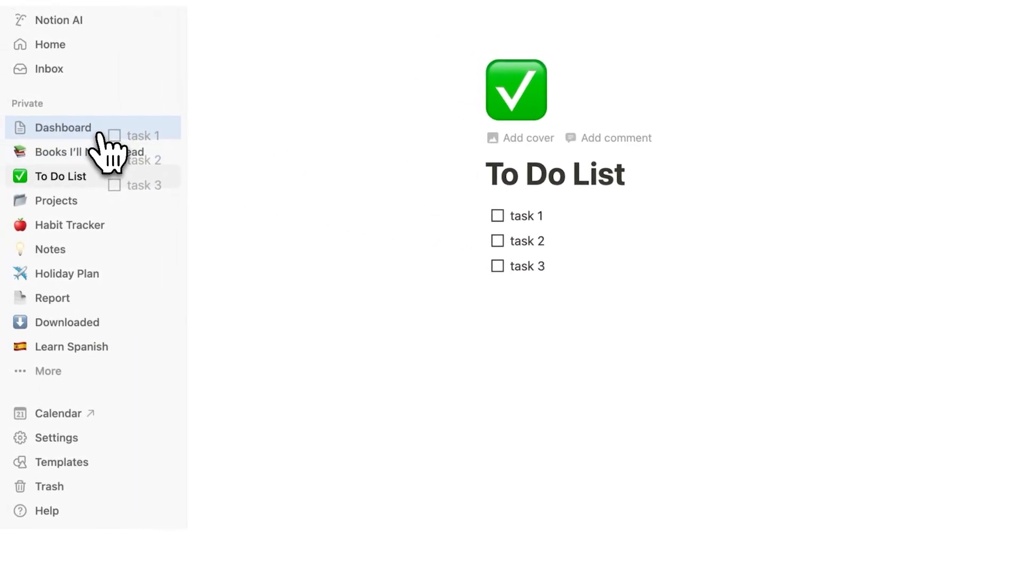
click(100, 132)
scroll(663, 253, down, 5)
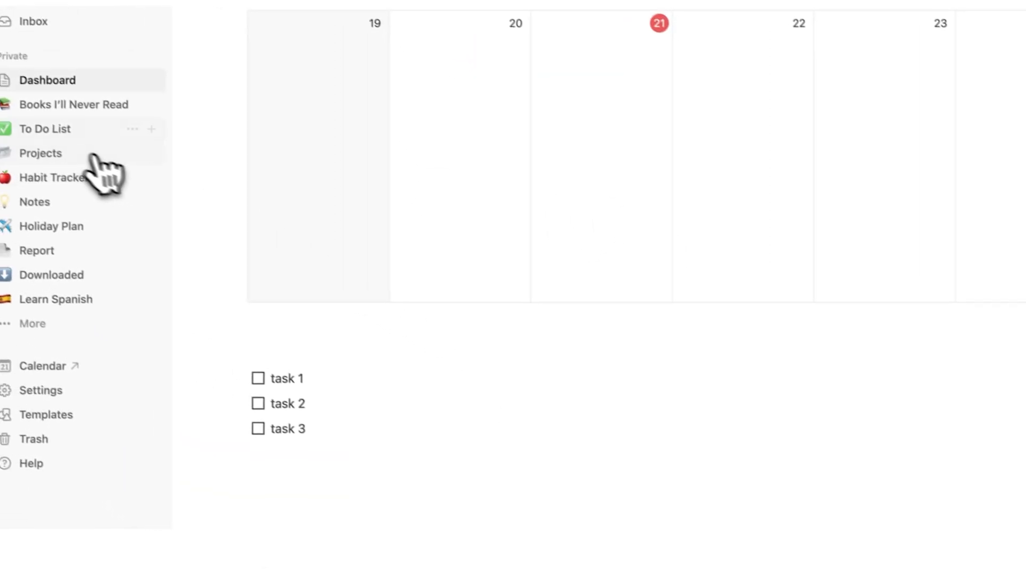
right_click(66, 134)
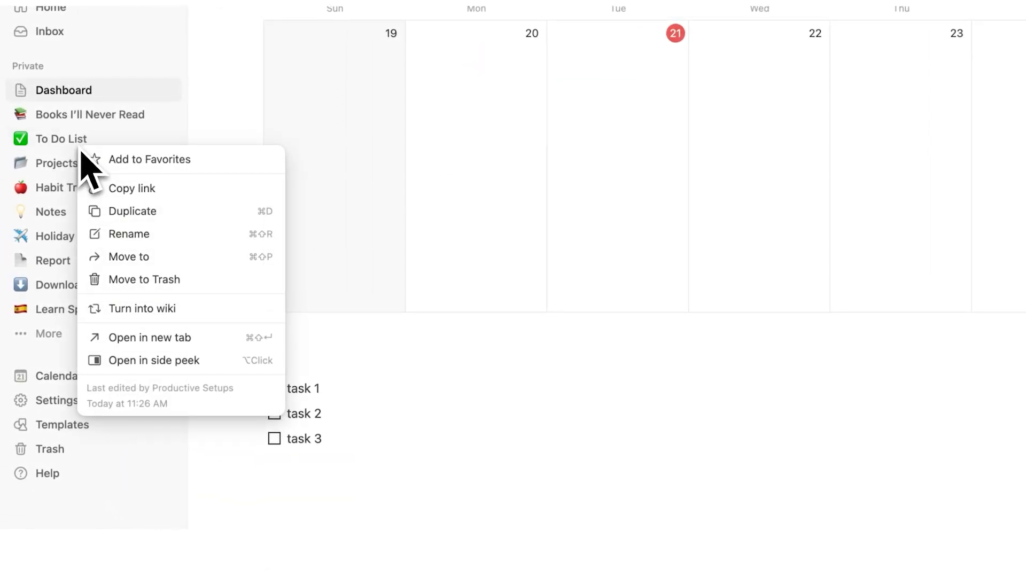
click(140, 280)
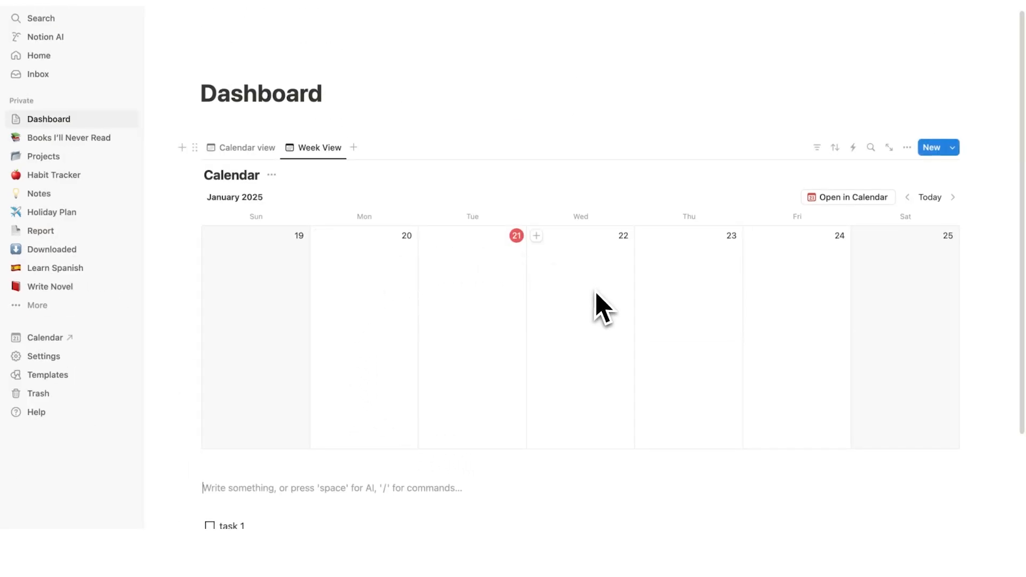
Insert a table view between the calendar and the tasks, linked to the existing Calendar database as a new view with the Table layout
scroll(604, 309, down, 3)
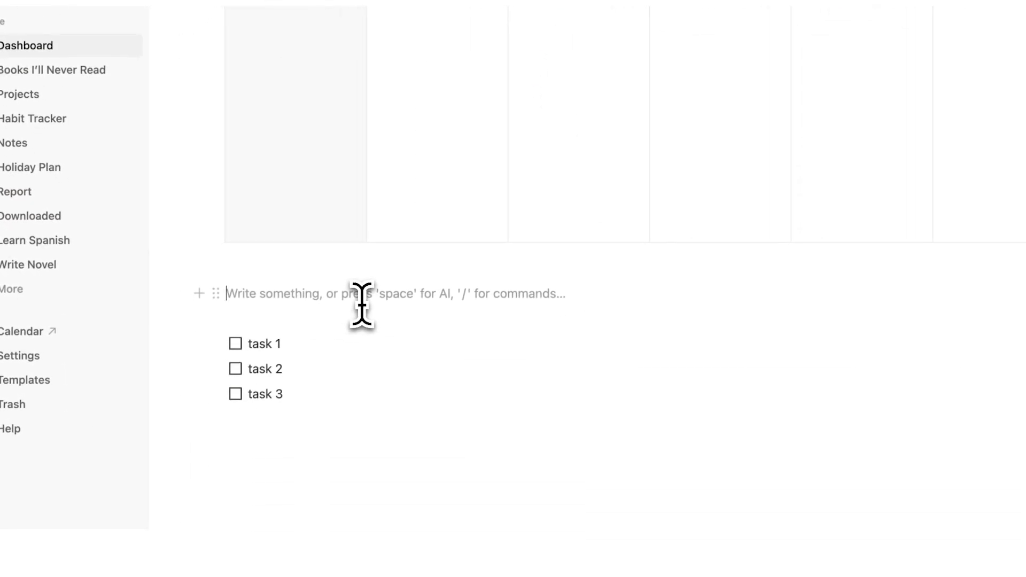
text(/da)
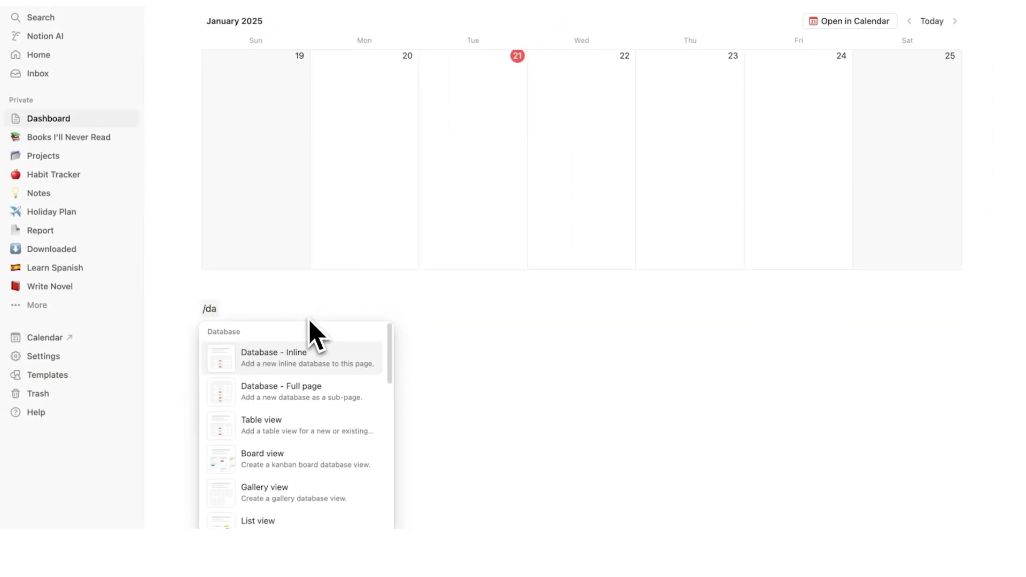
text(ta)
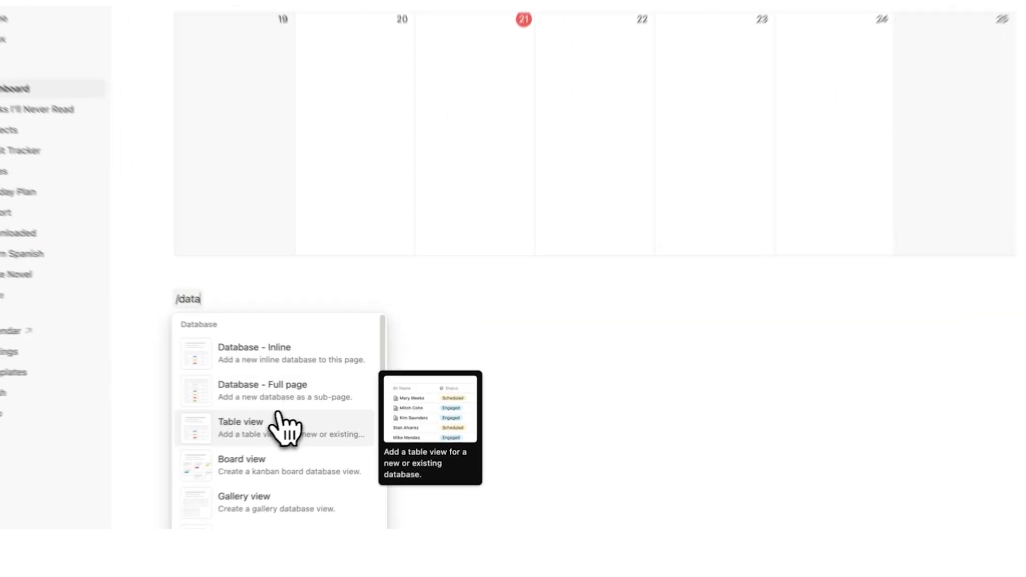
click(282, 425)
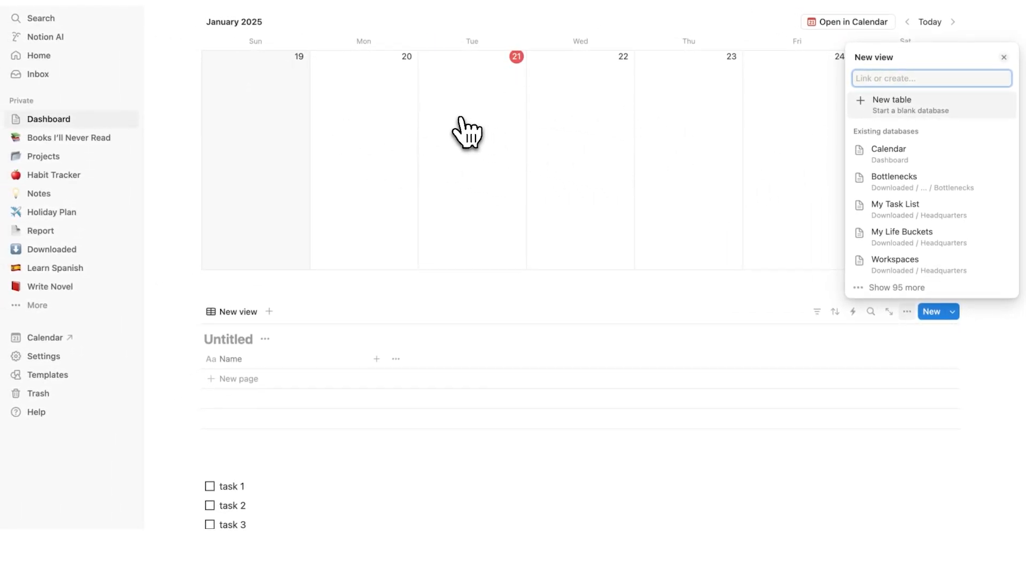
click(942, 170)
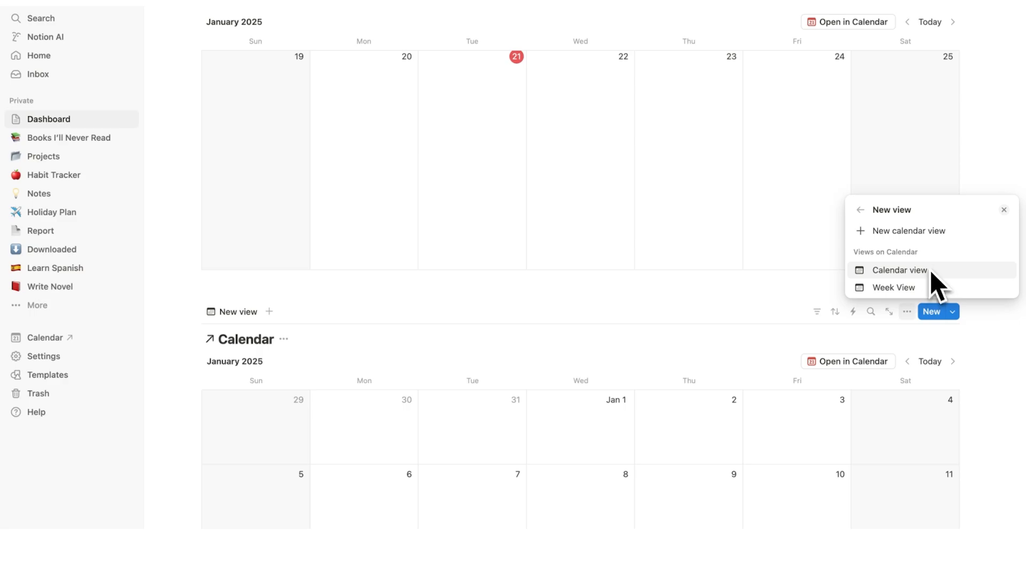
click(909, 233)
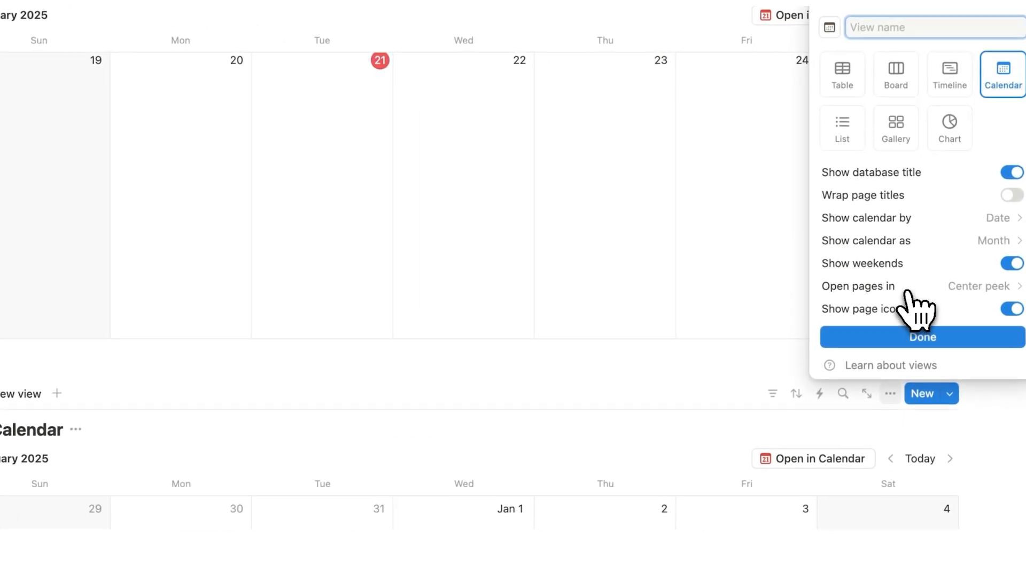
click(862, 87)
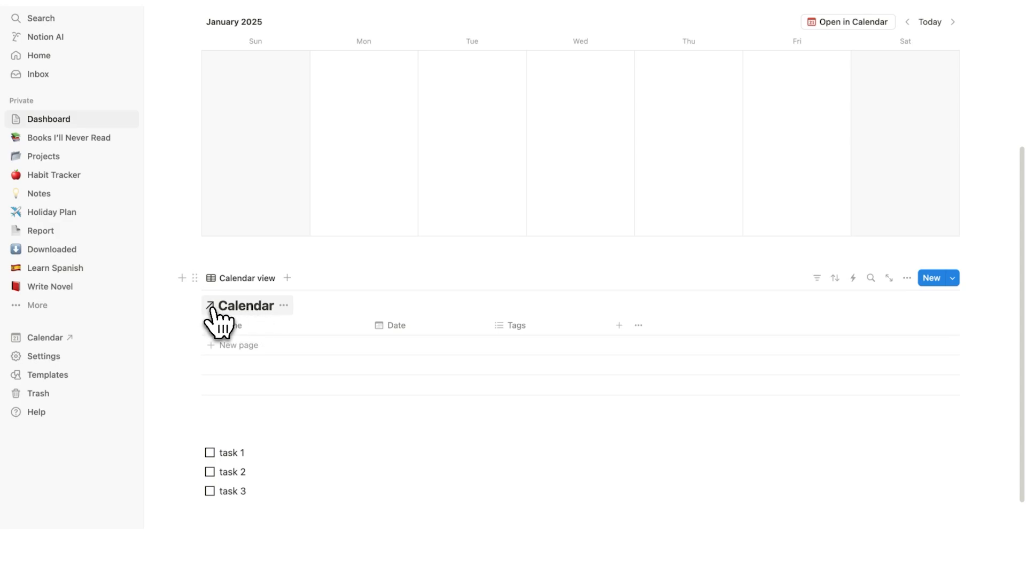
scroll(218, 310, down, 1)
scroll(214, 320, up, 5)
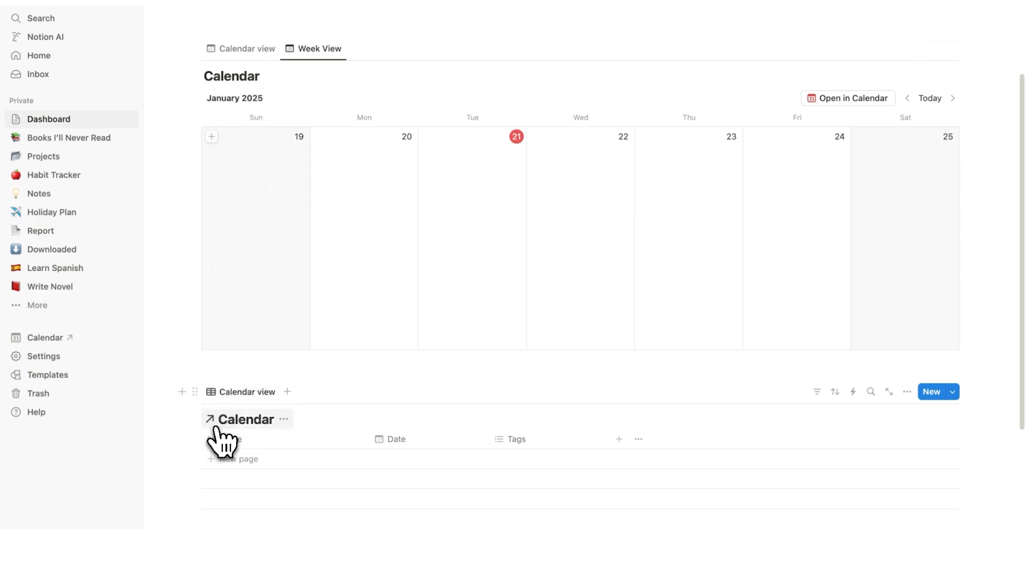
scroll(255, 111, down, 5)
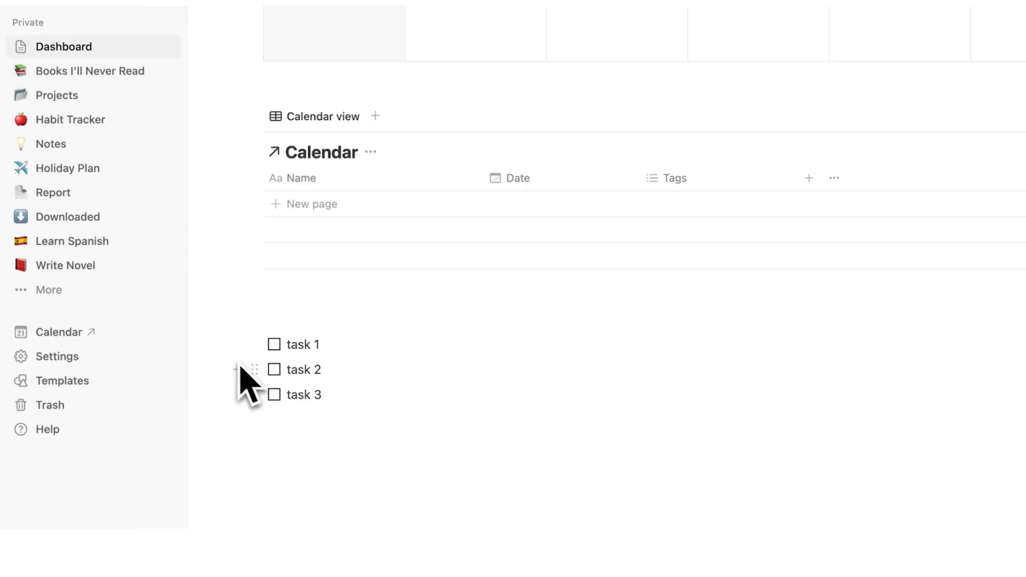
Move task 1, task 2 and task 3 from below the linked Calendar table into it as rows
drag(164, 343, 217, 386)
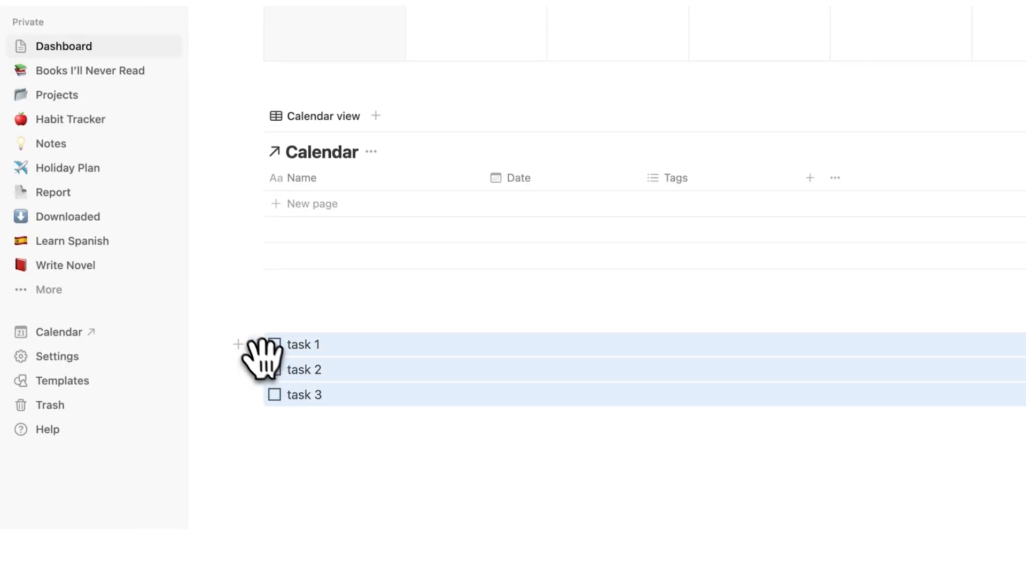
drag(262, 355, 297, 211)
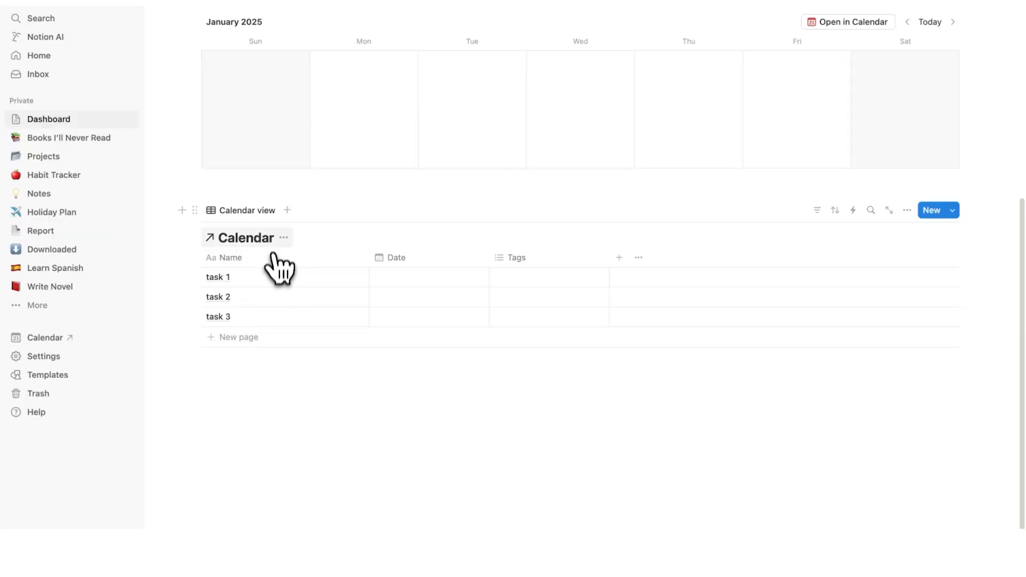
Set task 1's date to January 21, 2025 in the linked Calendar table
scroll(381, 252, up, 5)
scroll(289, 308, up, 1)
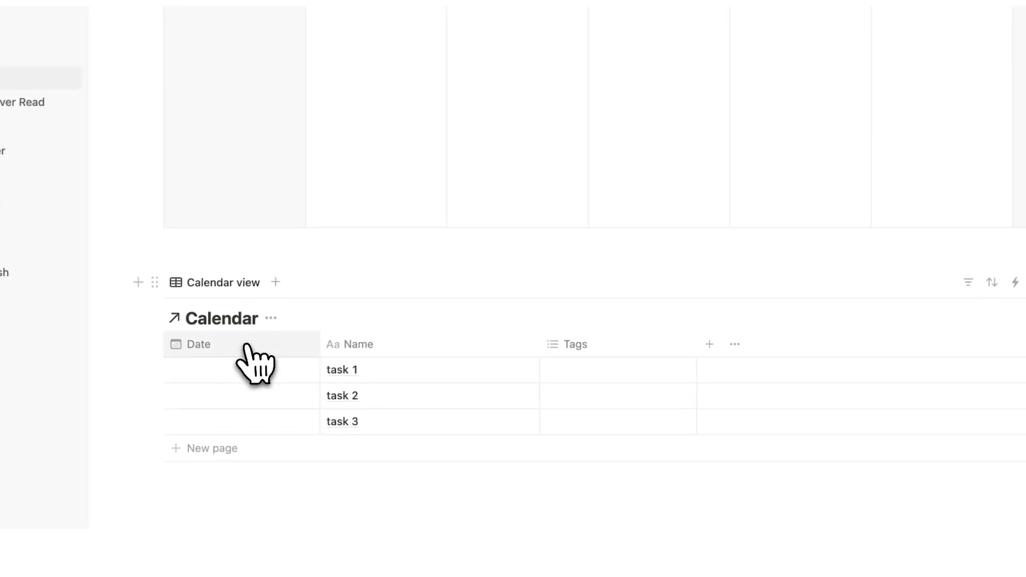
click(272, 375)
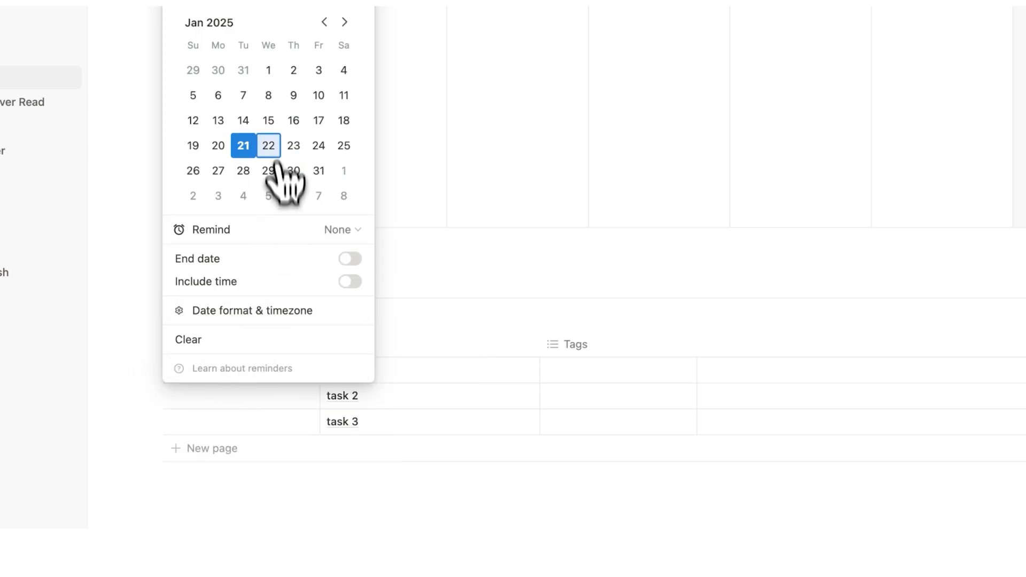
click(482, 166)
scroll(556, 171, up, 5)
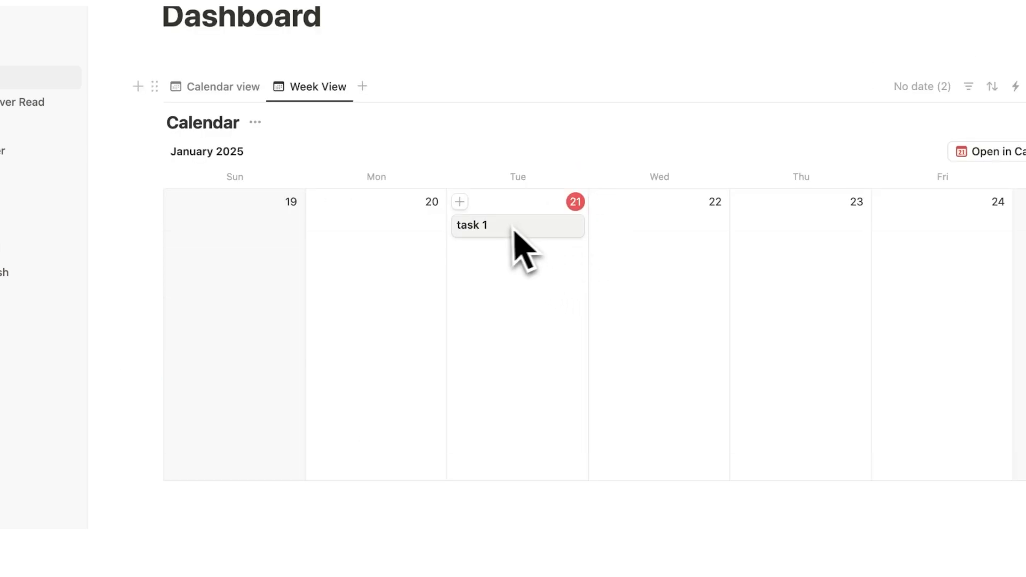
Turn off the database title in the layout settings of the linked Calendar table view
scroll(543, 230, down, 3)
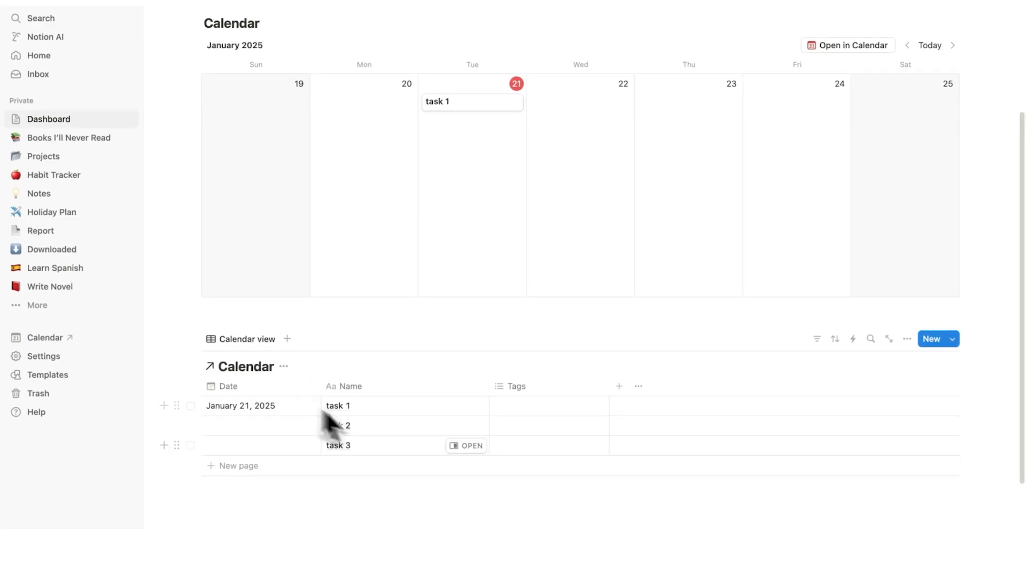
scroll(630, 370, down, 1)
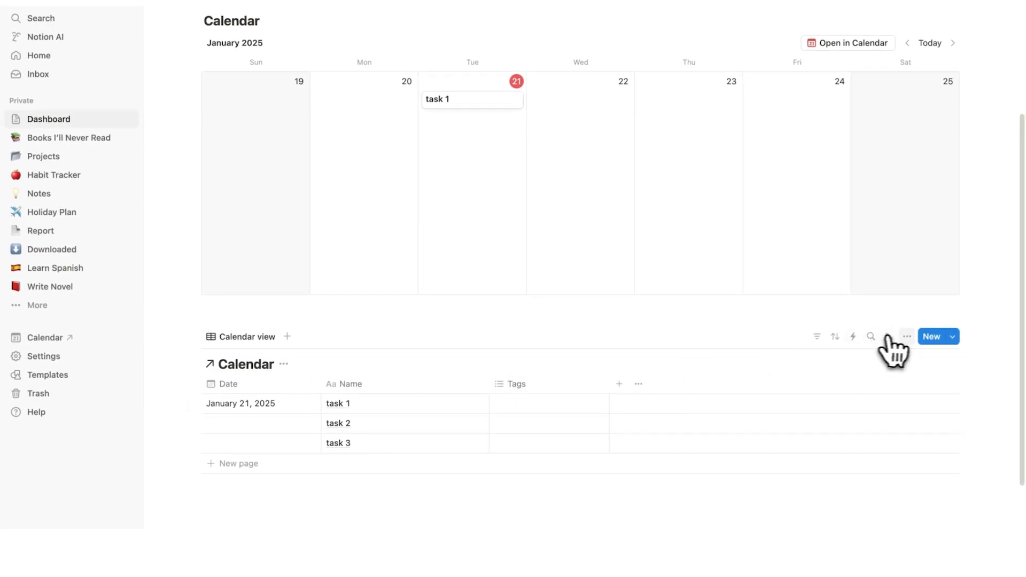
click(907, 337)
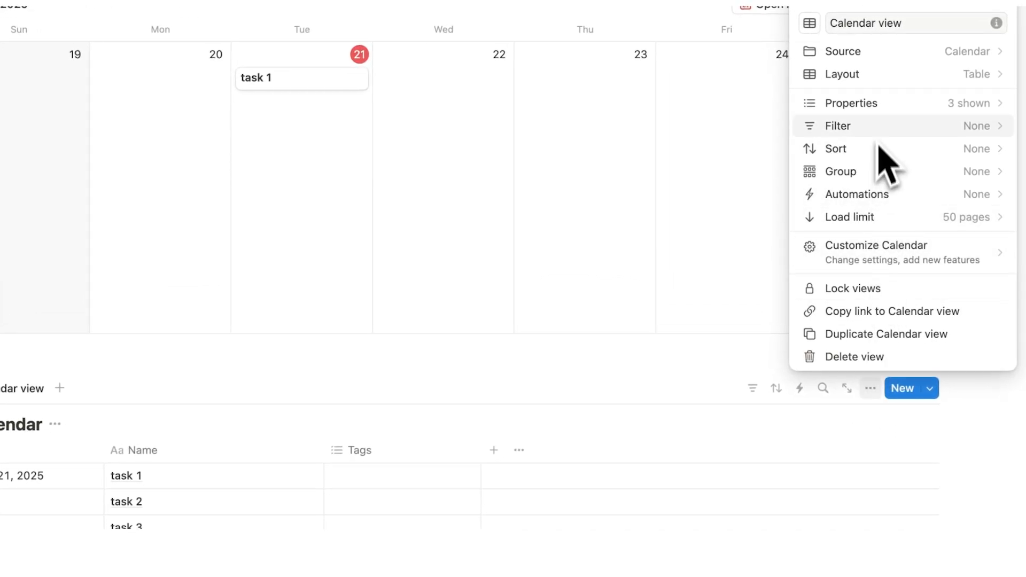
click(882, 77)
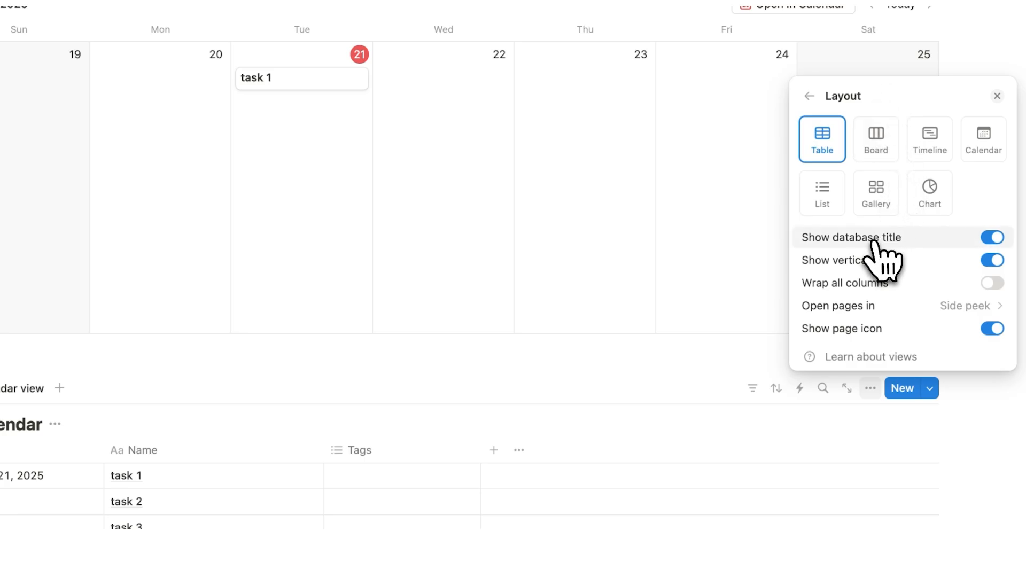
click(993, 237)
key(Escape)
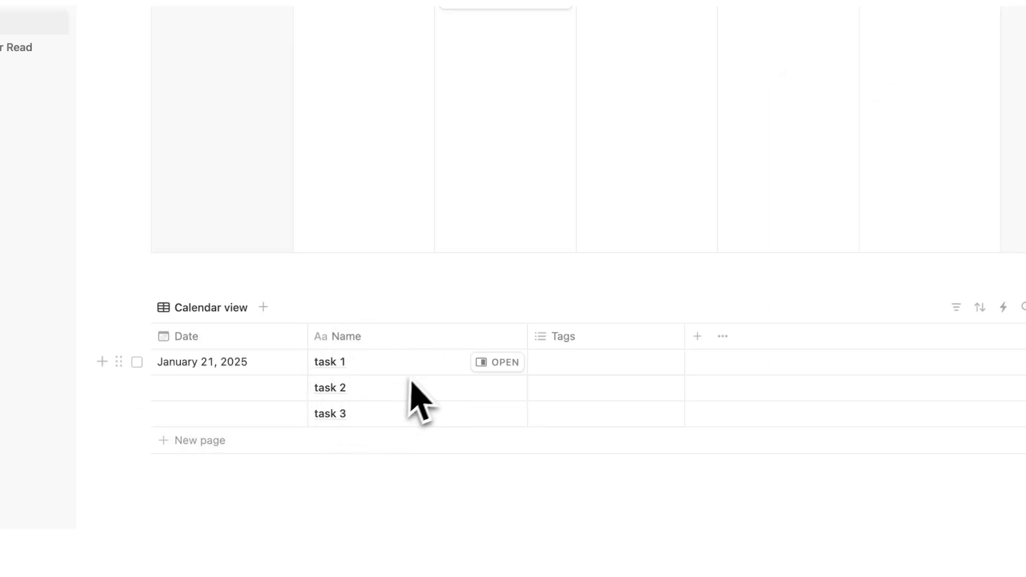
Rename the linked table's view as To Do List
click(211, 311)
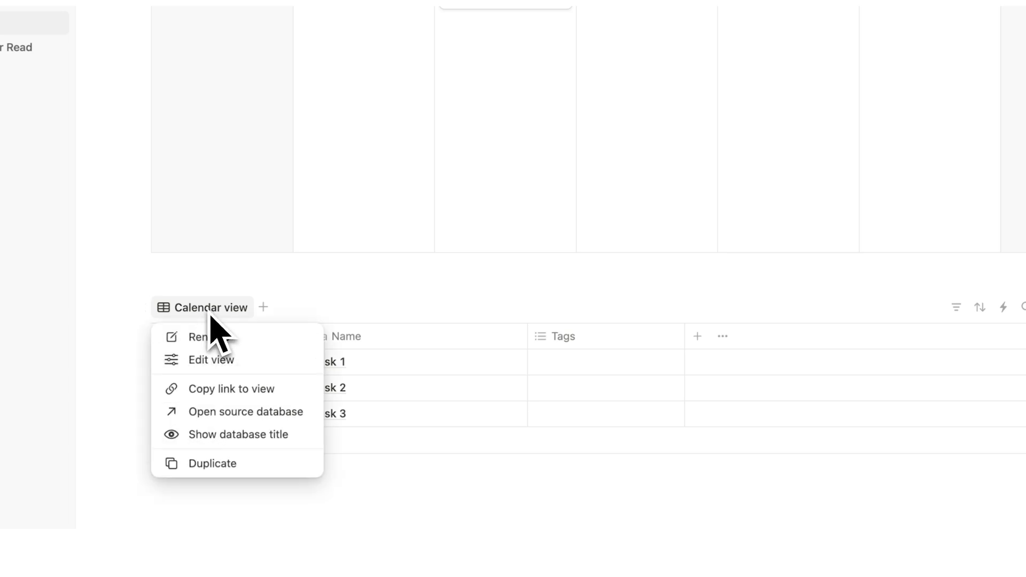
click(217, 345)
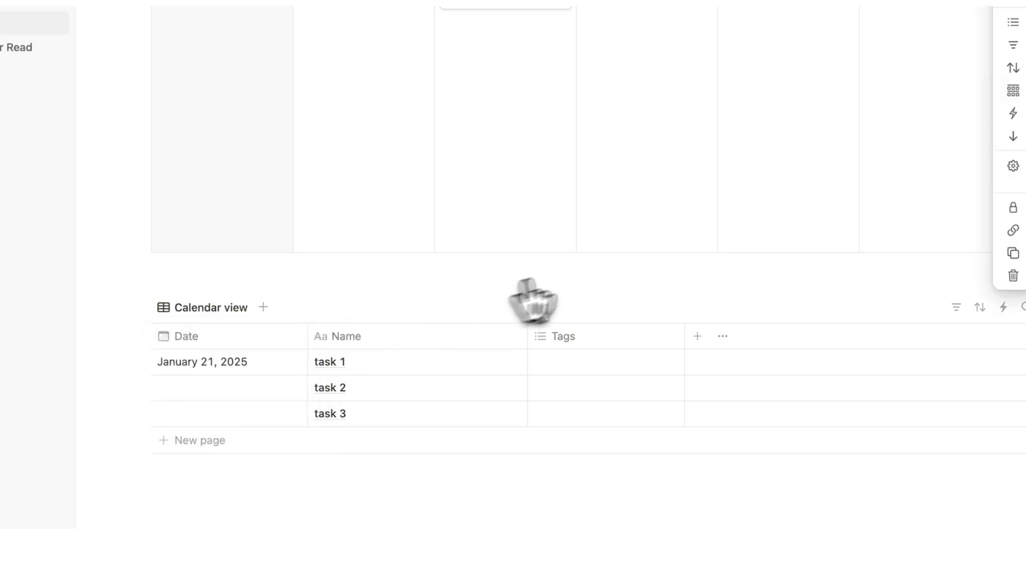
text(To Do List)
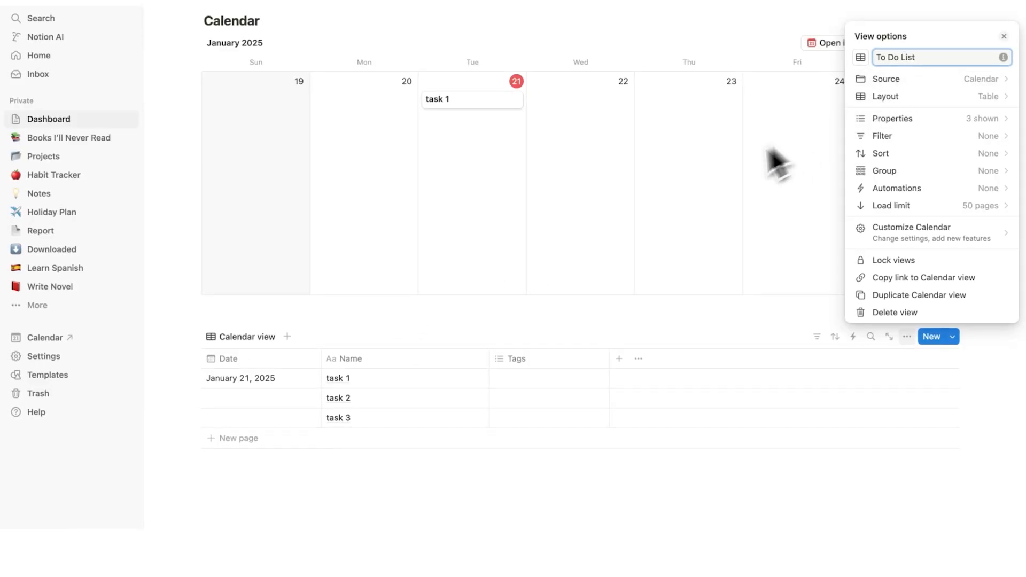
click(757, 168)
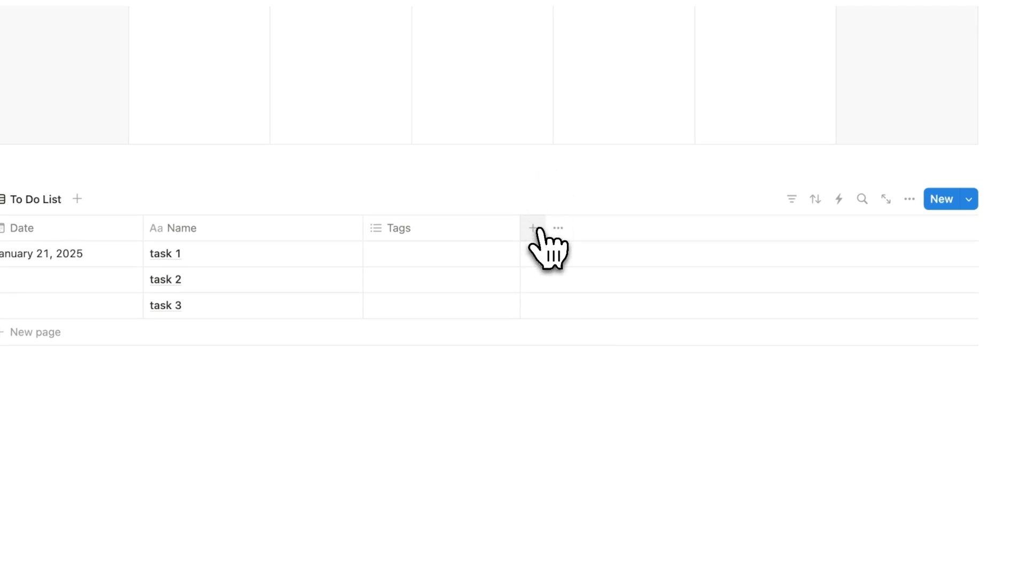
Add a Checkbox property to the To Do List table
click(538, 230)
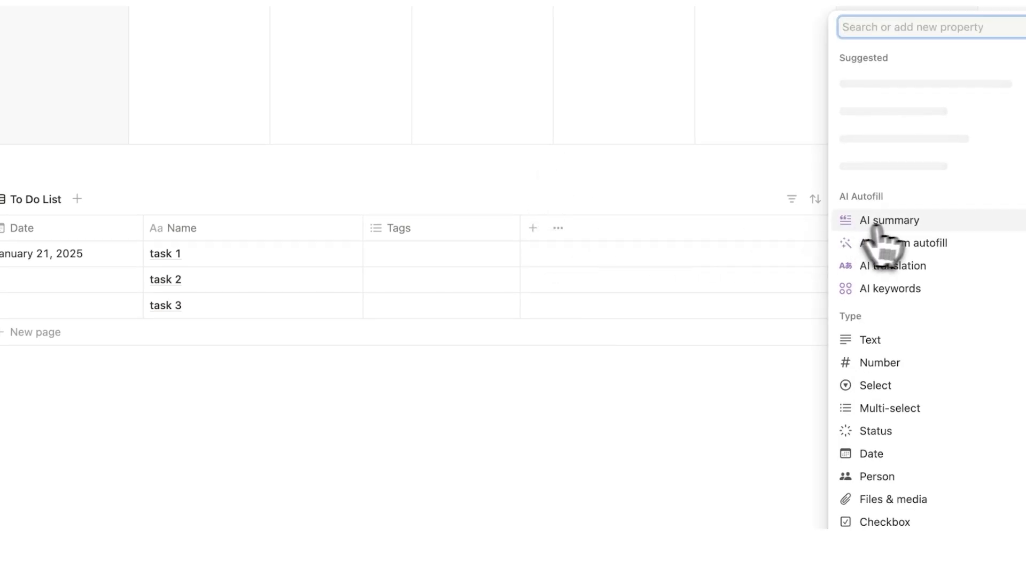
scroll(893, 235, down, 5)
click(902, 235)
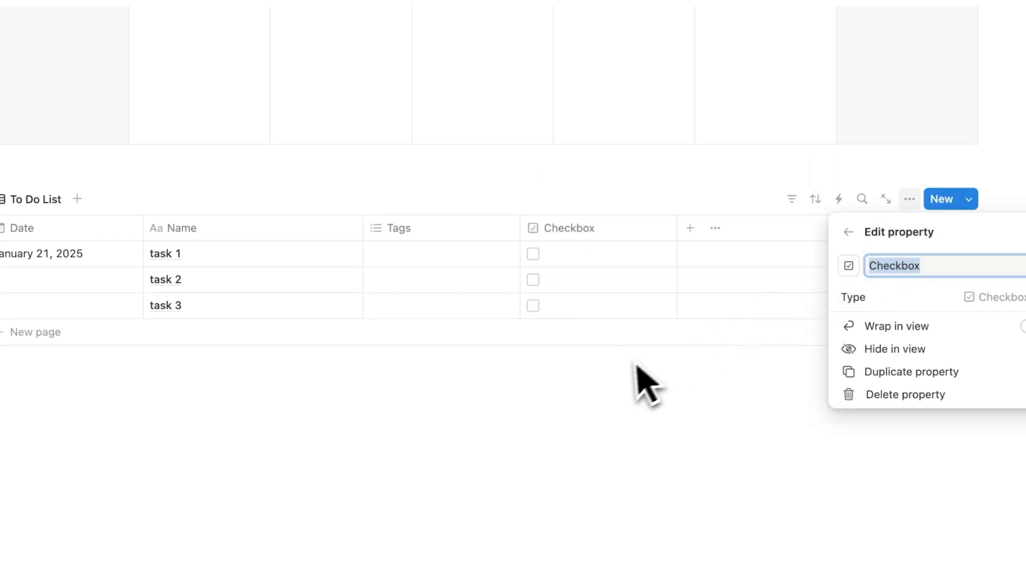
click(647, 398)
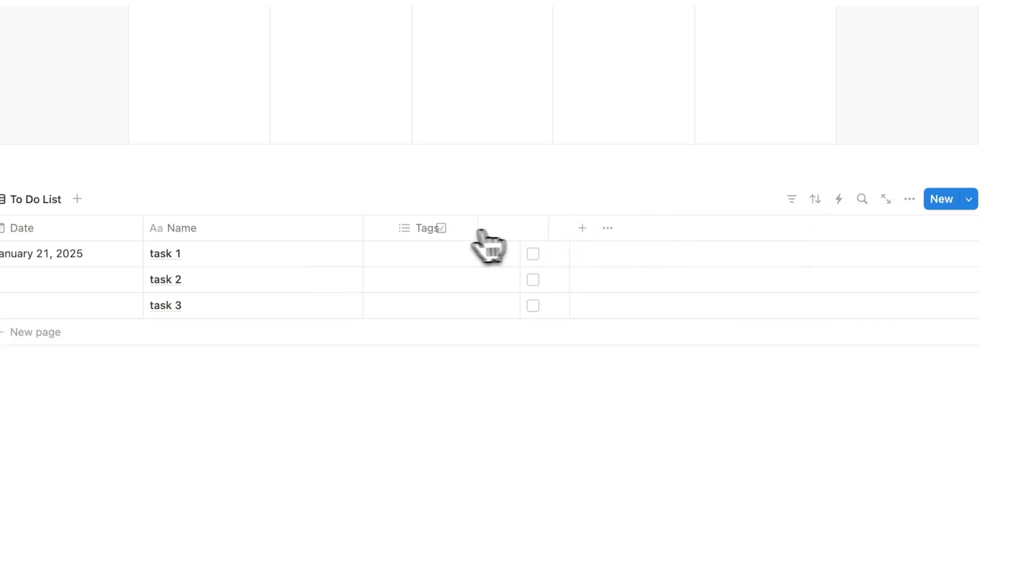
Delete the Tags property from the Calendar database through the To Do List table
click(496, 234)
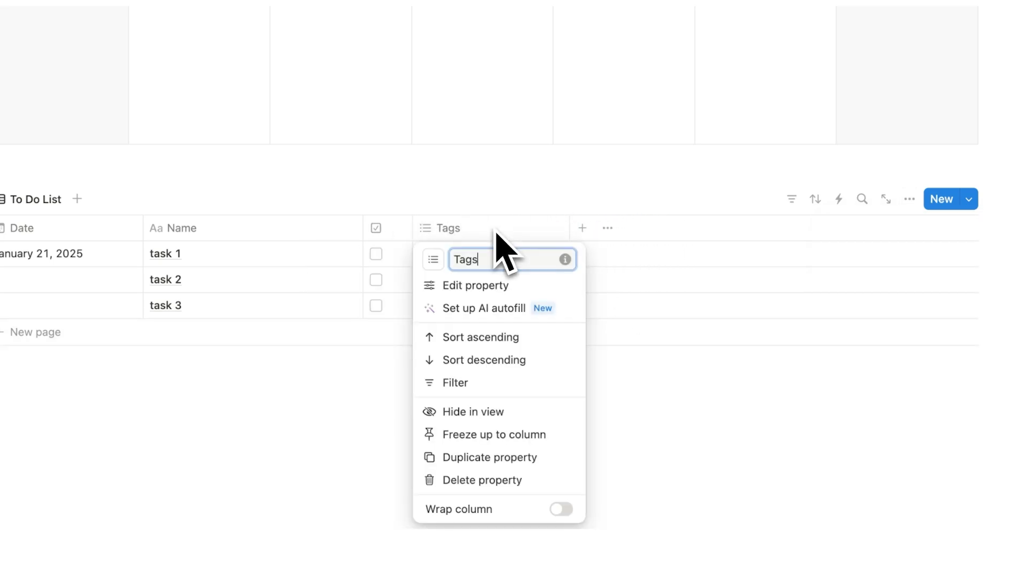
click(512, 481)
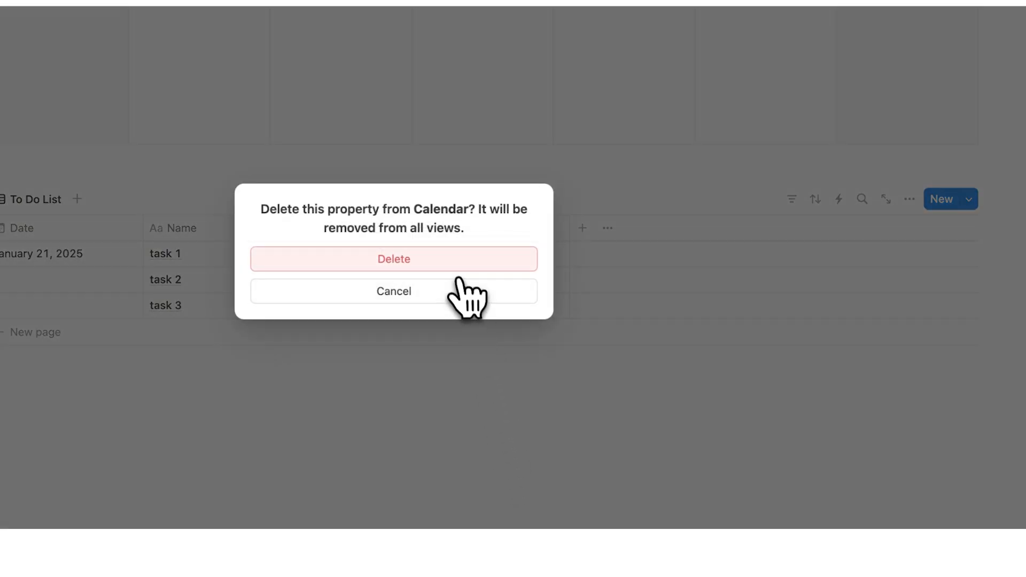
click(454, 262)
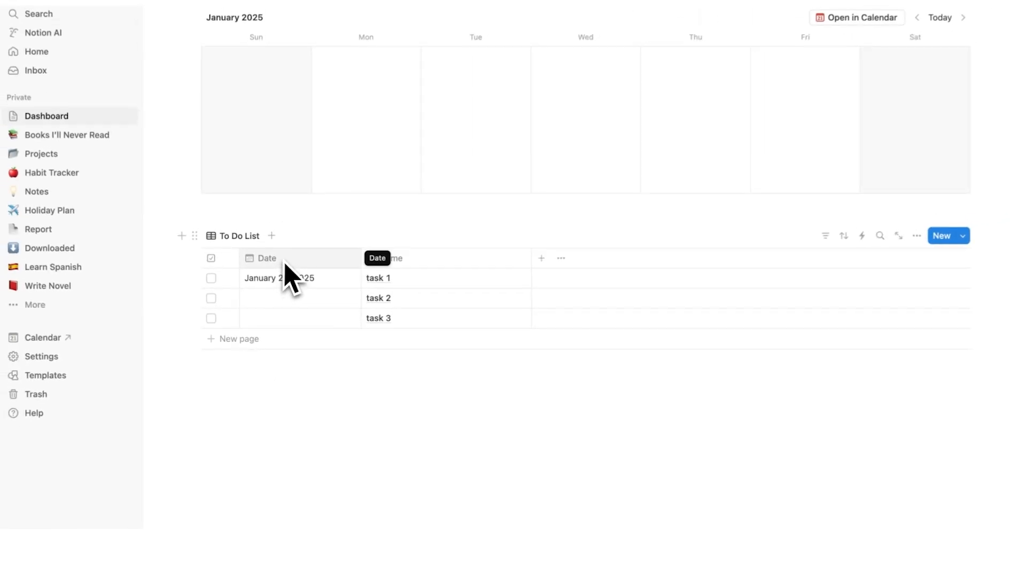
Give the Dashboard page a sun-behind-cloud emoji icon
scroll(337, 320, up, 3)
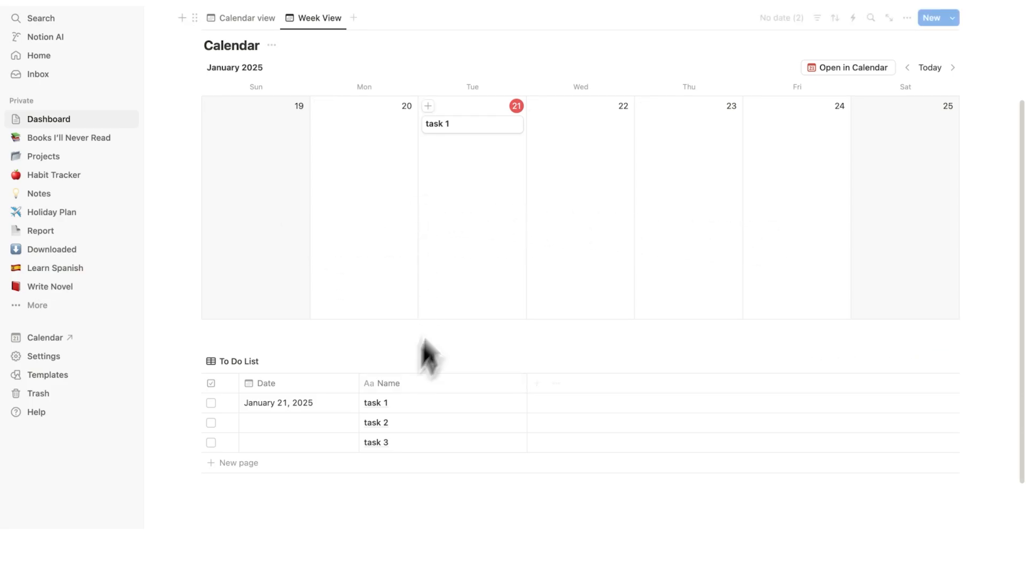
scroll(444, 235, up, 5)
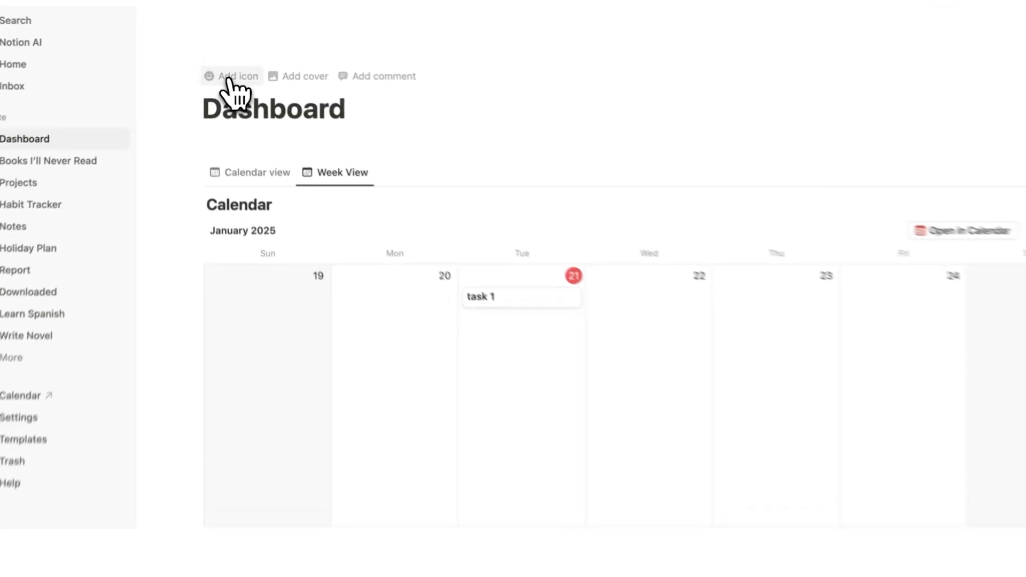
click(231, 75)
click(232, 96)
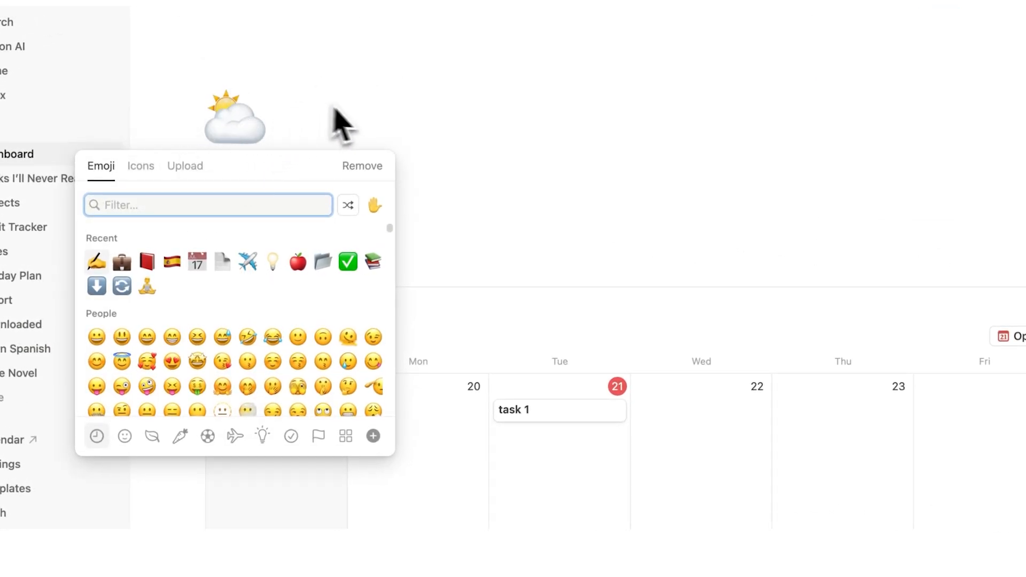
click(336, 110)
Move the Project 1, Project 2 and Project 3 subpages from the Projects page to Dashboard
scroll(338, 125, down, 5)
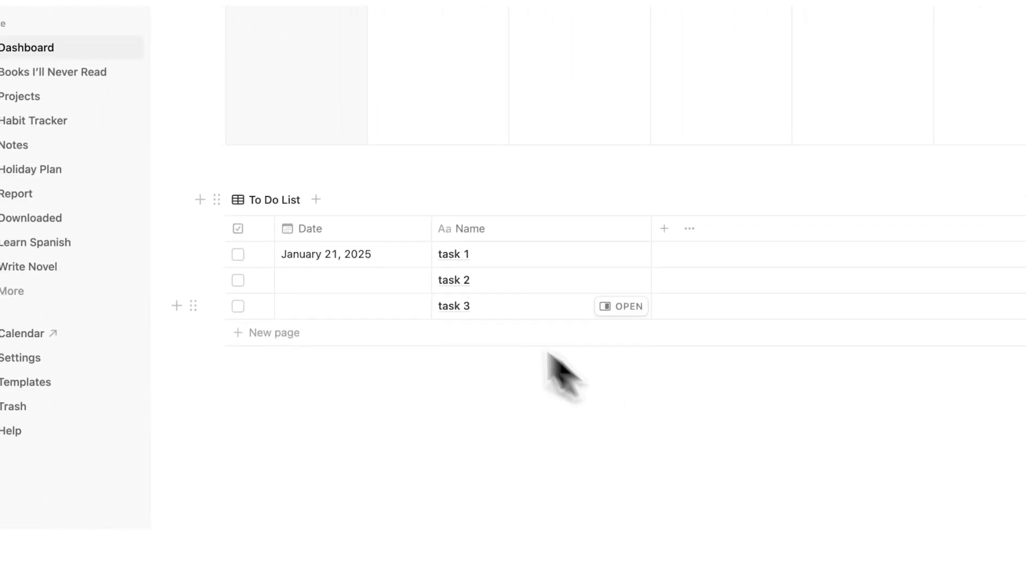
click(38, 97)
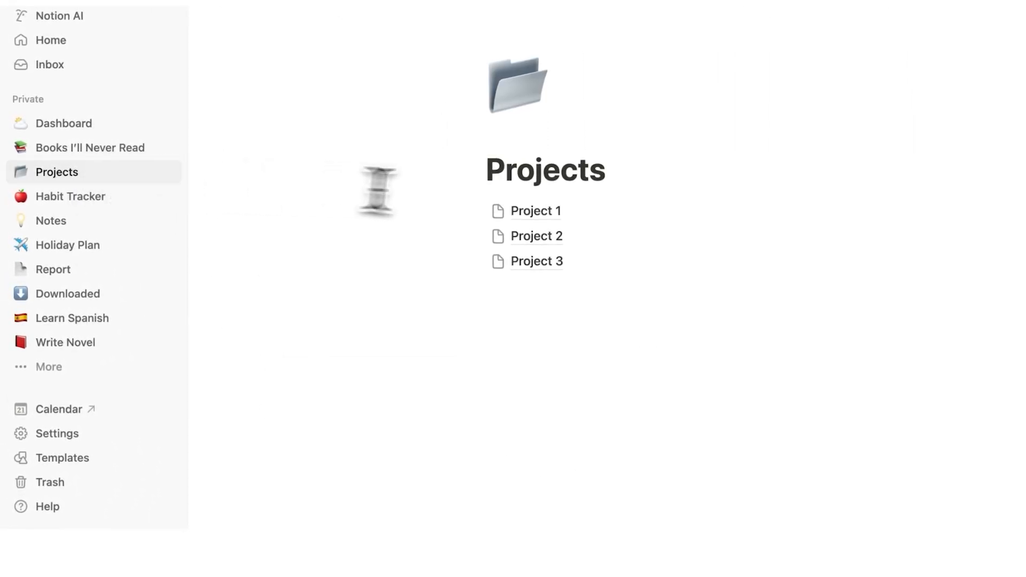
drag(424, 208, 516, 268)
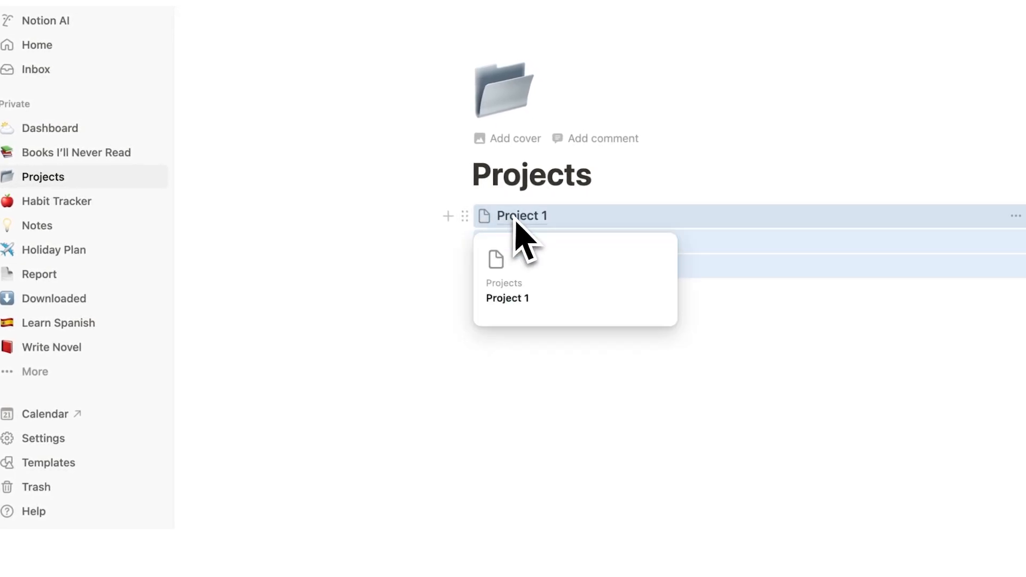
drag(464, 216, 84, 130)
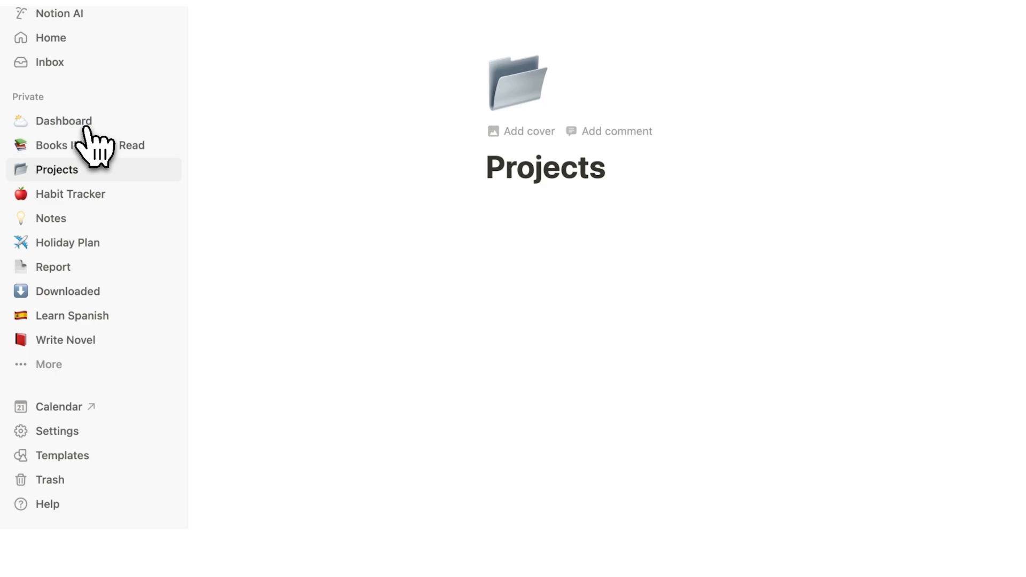
Return to the Dashboard page and send the emptied Projects page to the trash
click(83, 127)
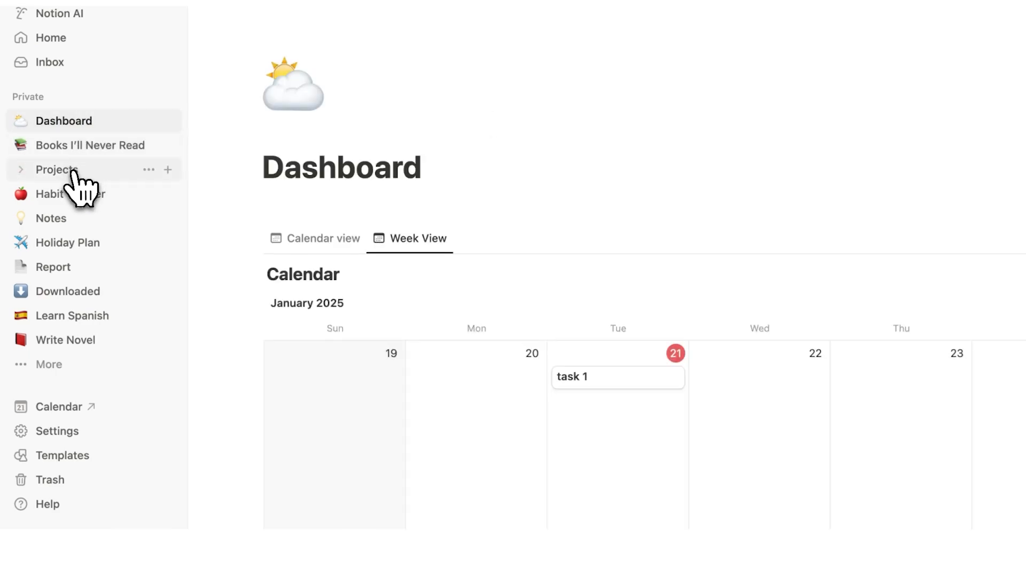
right_click(77, 170)
click(145, 305)
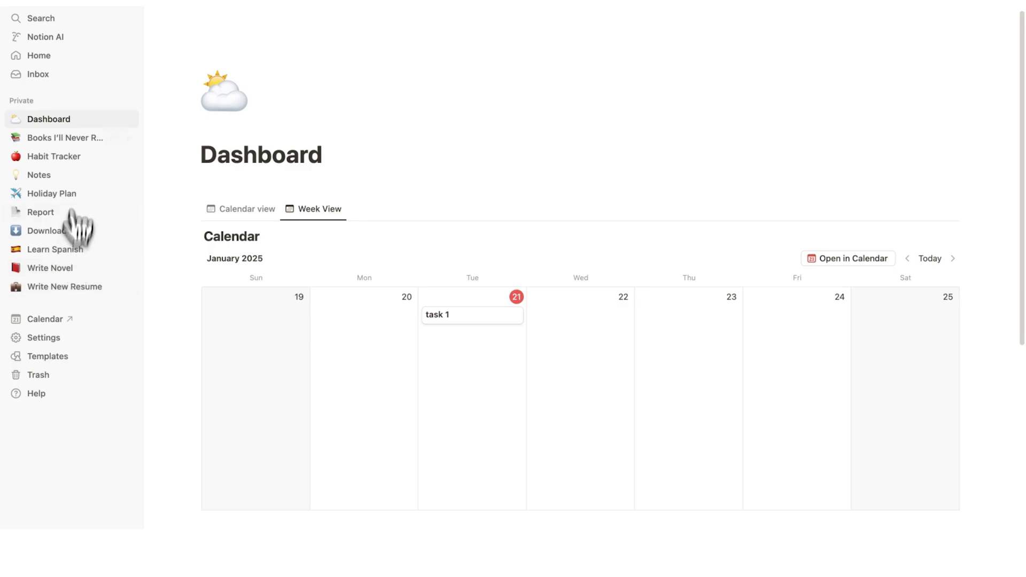
Insert a new blank gallery database titled Projects between the To Do List and the project subpages
scroll(259, 282, down, 5)
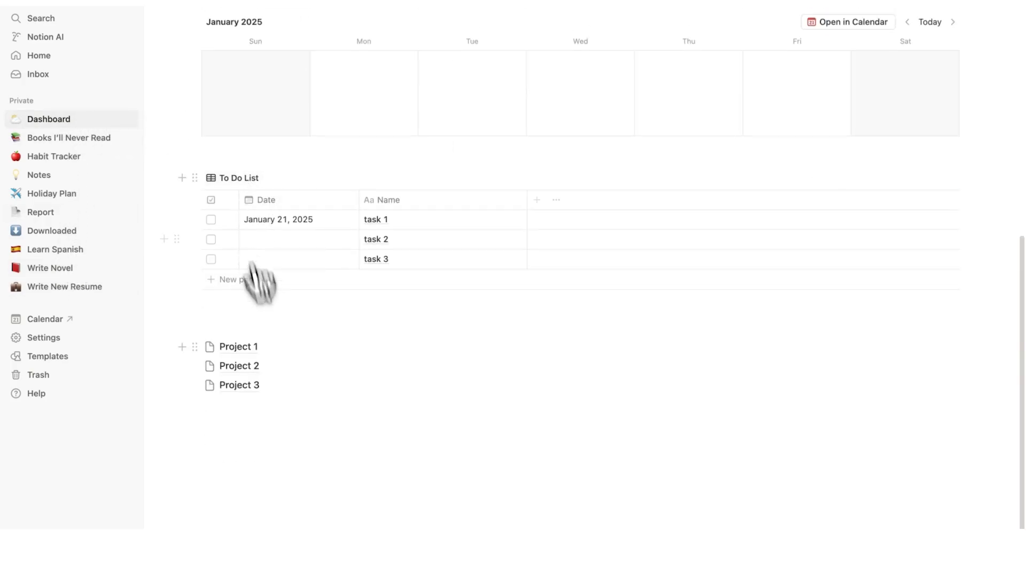
scroll(623, 366, up, 5)
scroll(593, 230, down, 5)
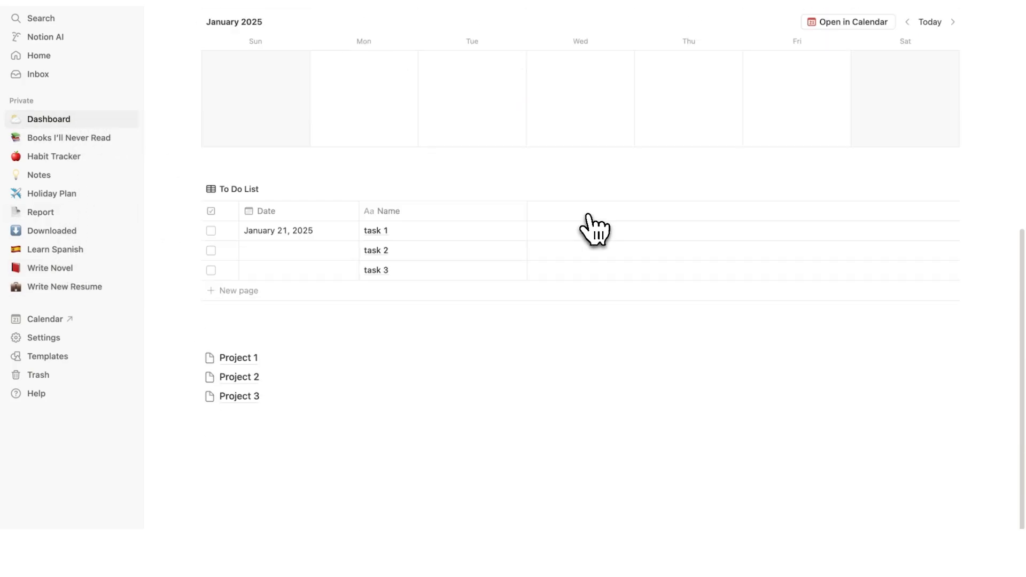
click(354, 327)
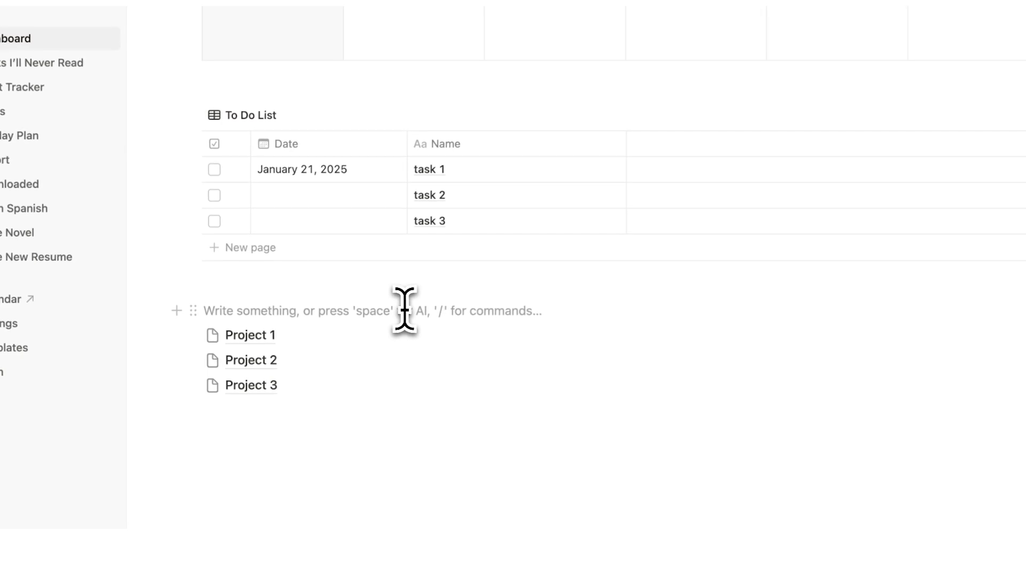
key(Return)
key(Up)
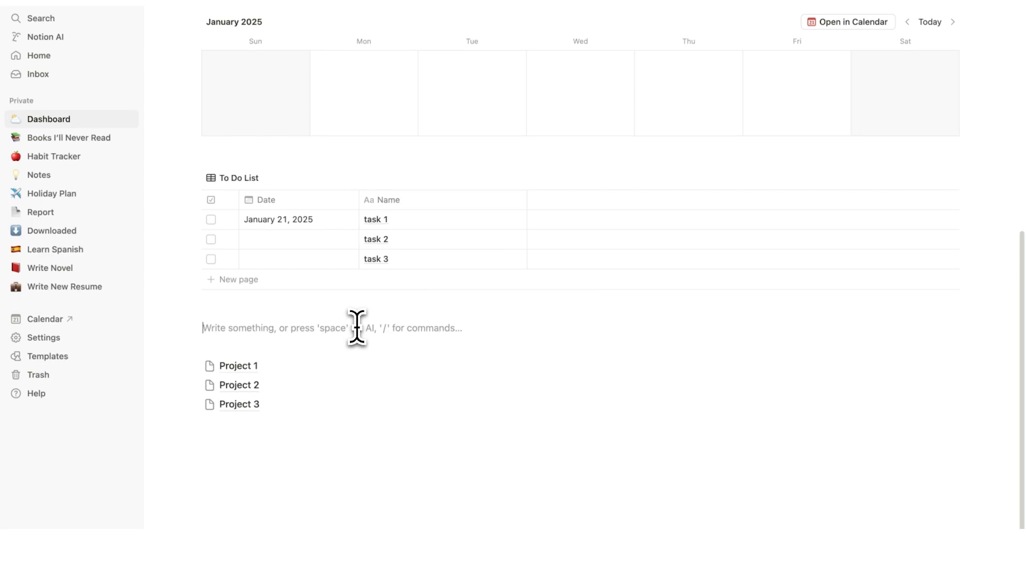
text(/gallery)
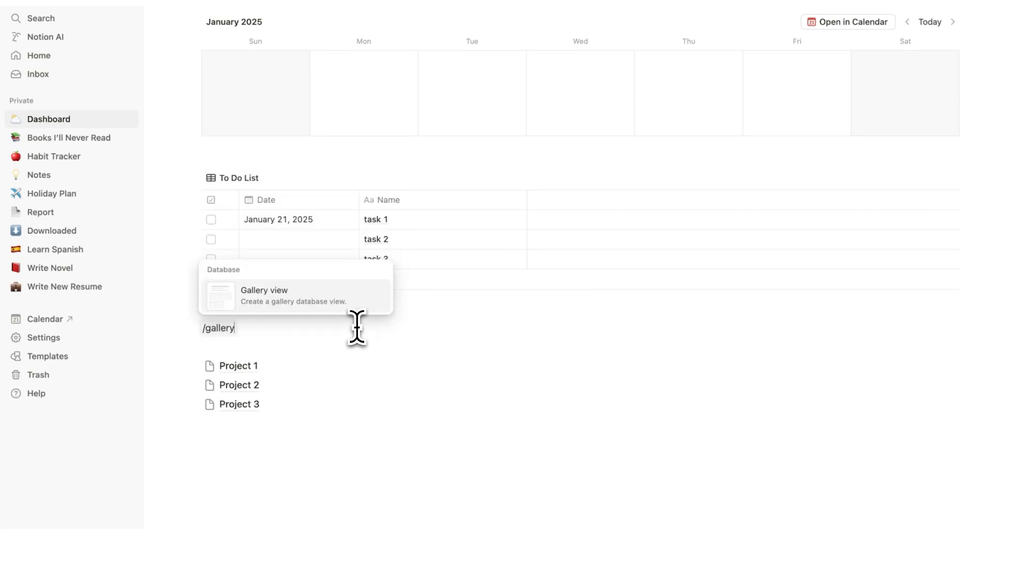
click(320, 304)
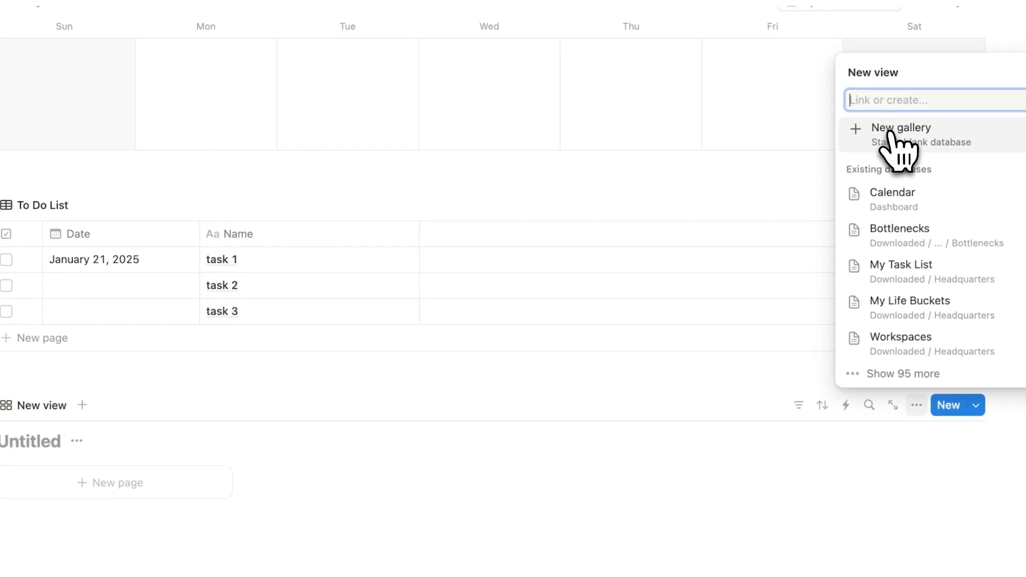
click(920, 122)
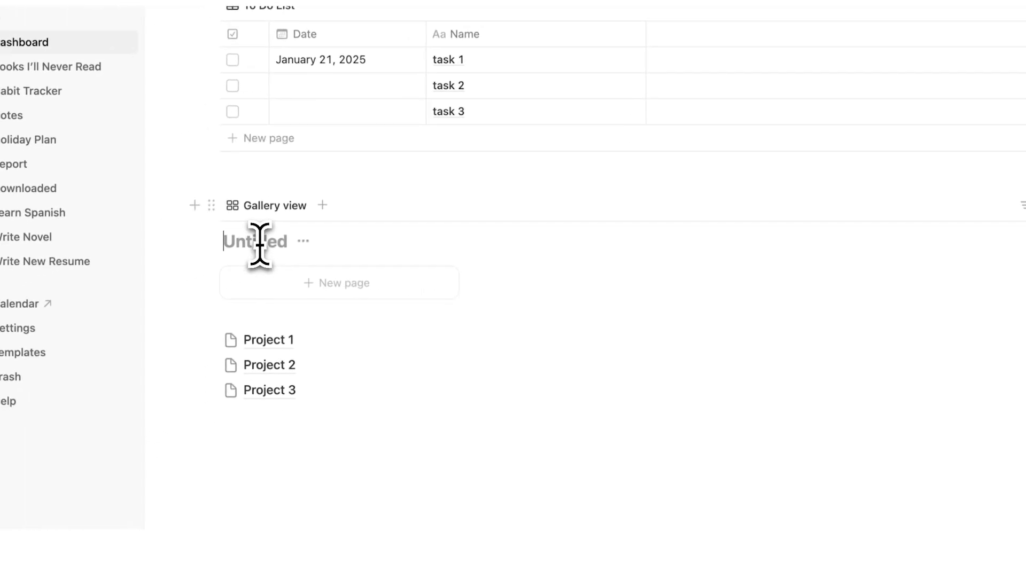
text(Projects)
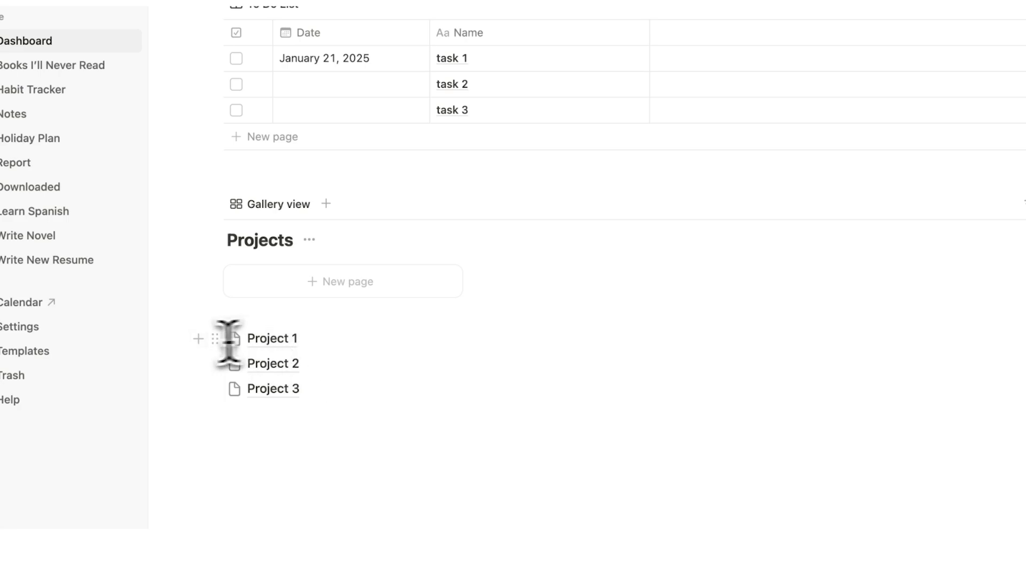
Move the Project 1, Project 2 and Project 3 subpages into the Projects gallery, and open project cards to check them as pages
drag(200, 356, 216, 307)
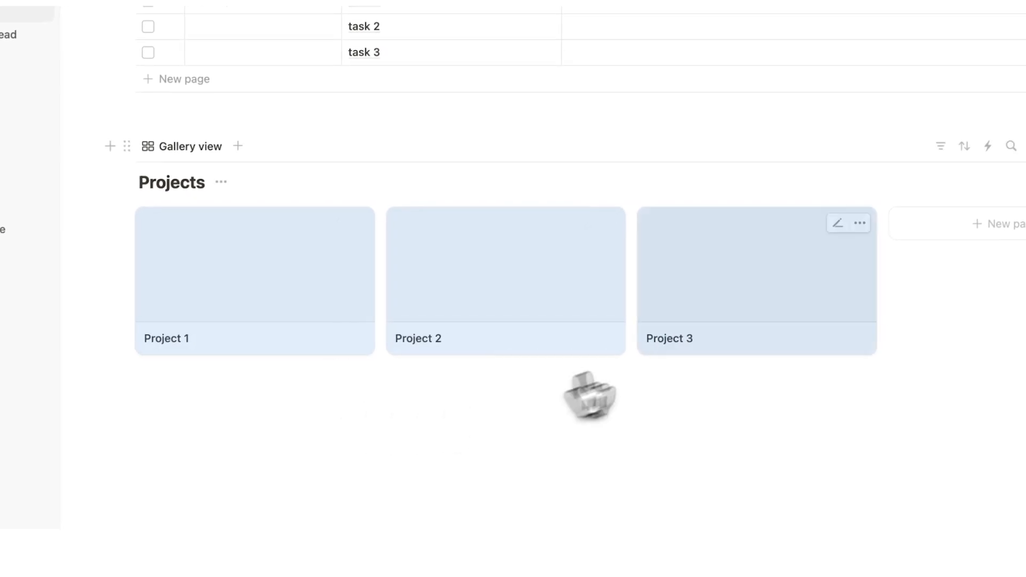
click(546, 467)
click(532, 311)
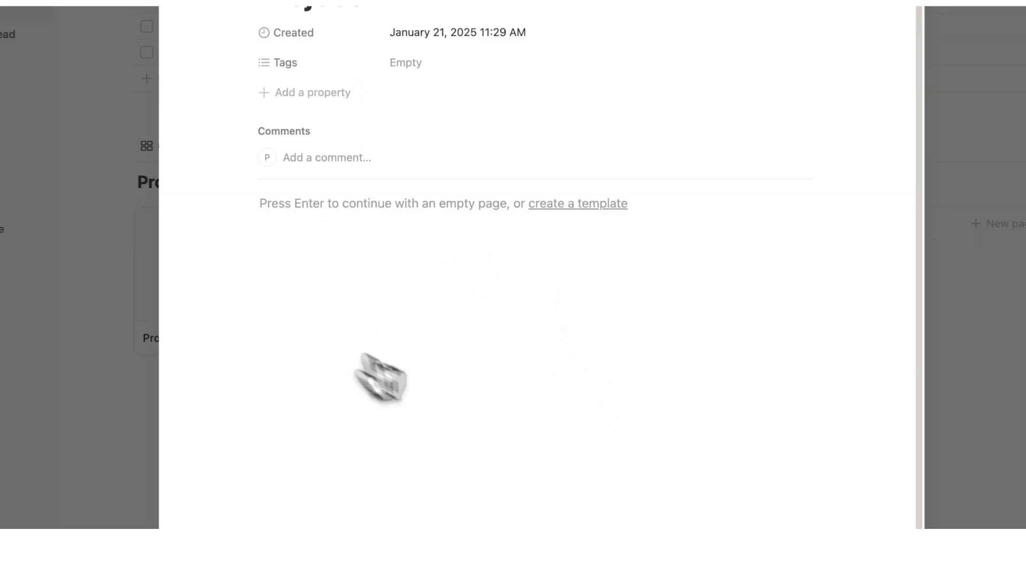
click(962, 337)
click(426, 273)
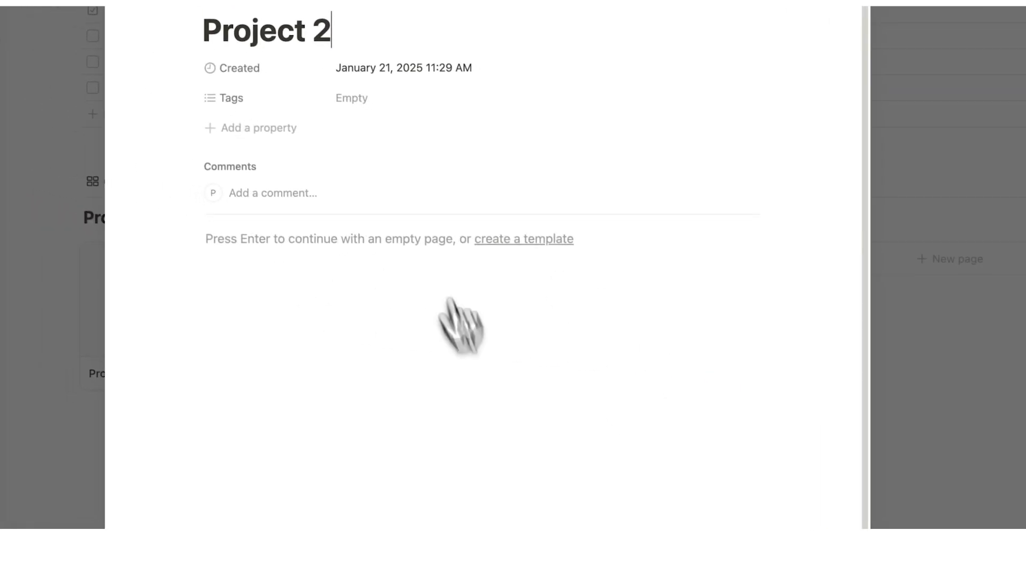
click(979, 401)
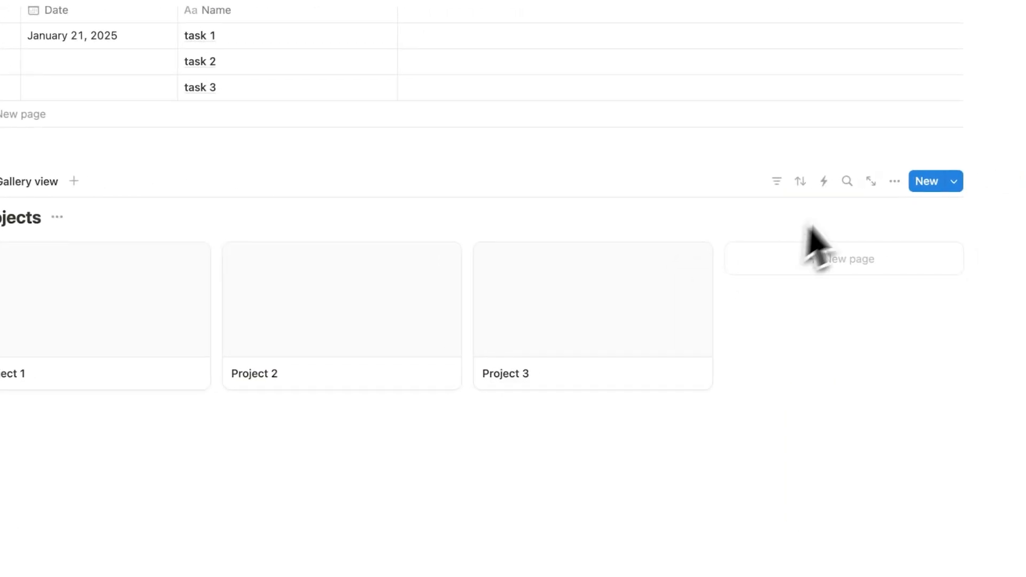
Set the card size of the Projects gallery to Small
click(883, 182)
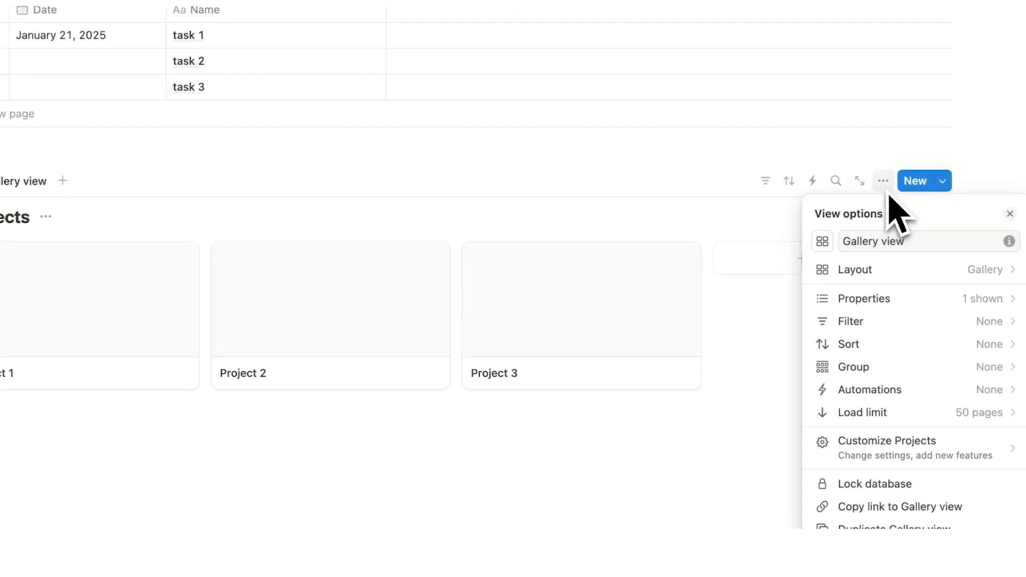
click(901, 272)
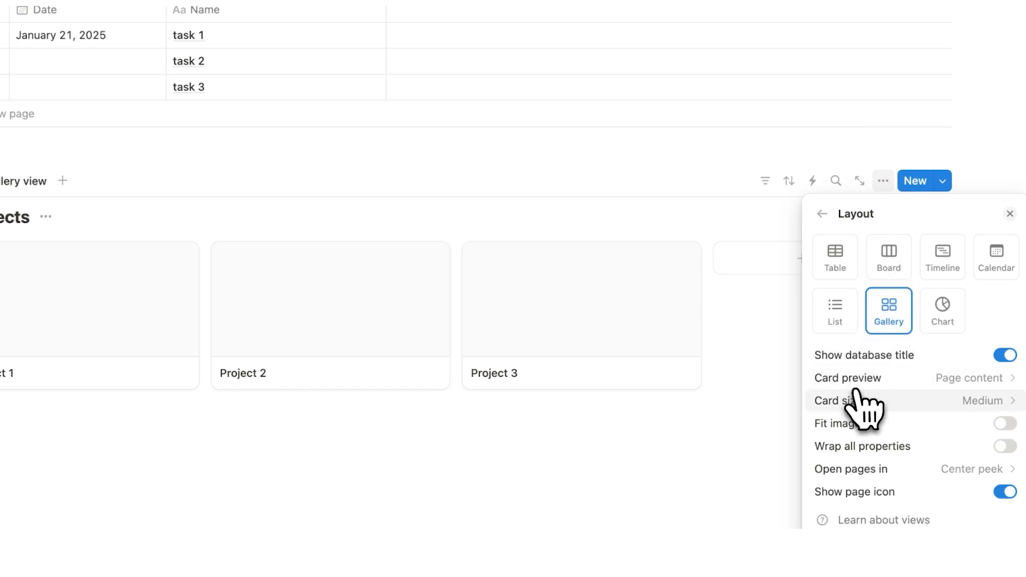
click(937, 420)
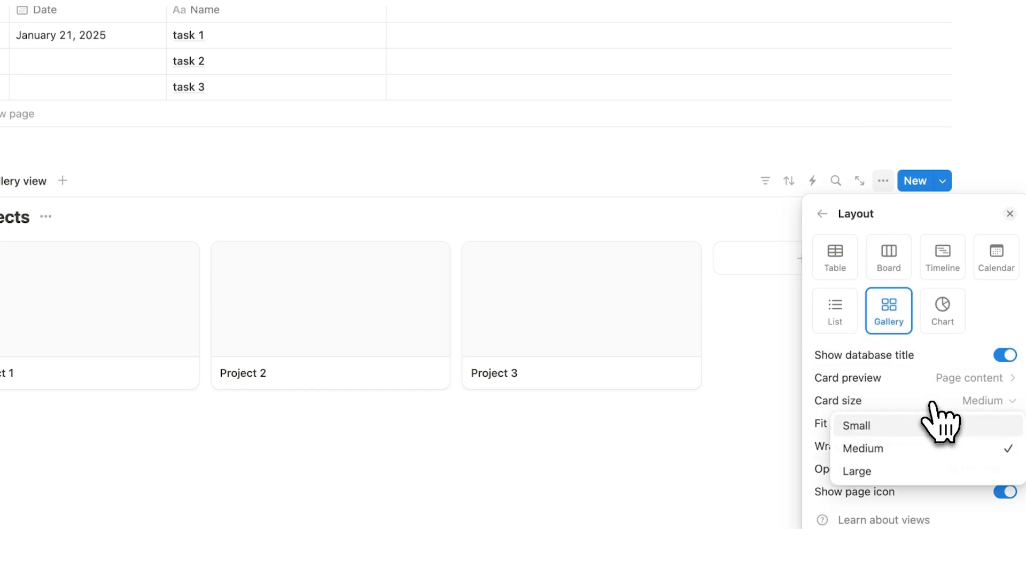
click(885, 425)
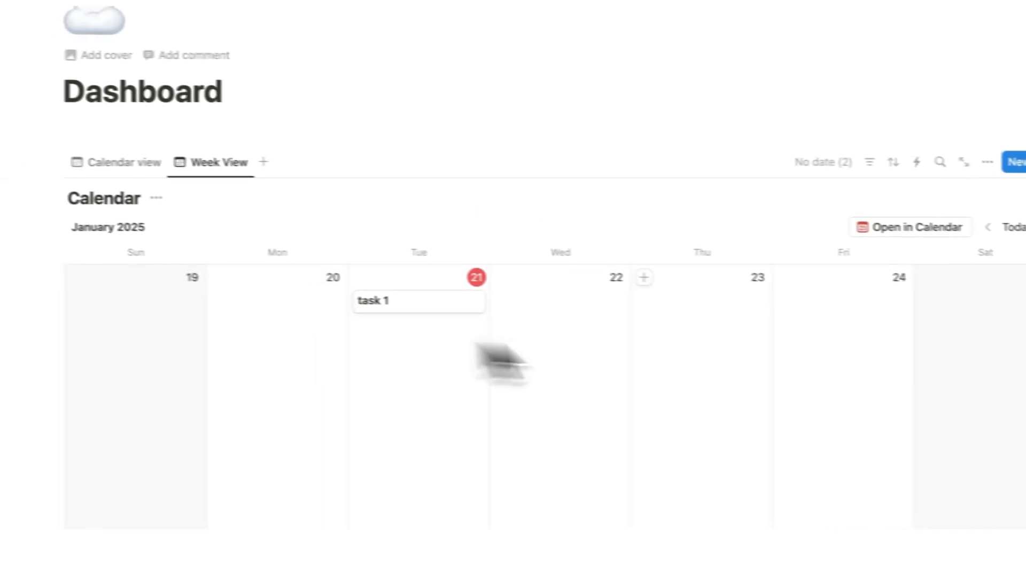
Move the Books I'll Never Read page from the sidebar into the Projects gallery and shorten its title to Books
scroll(683, 267, down, 10)
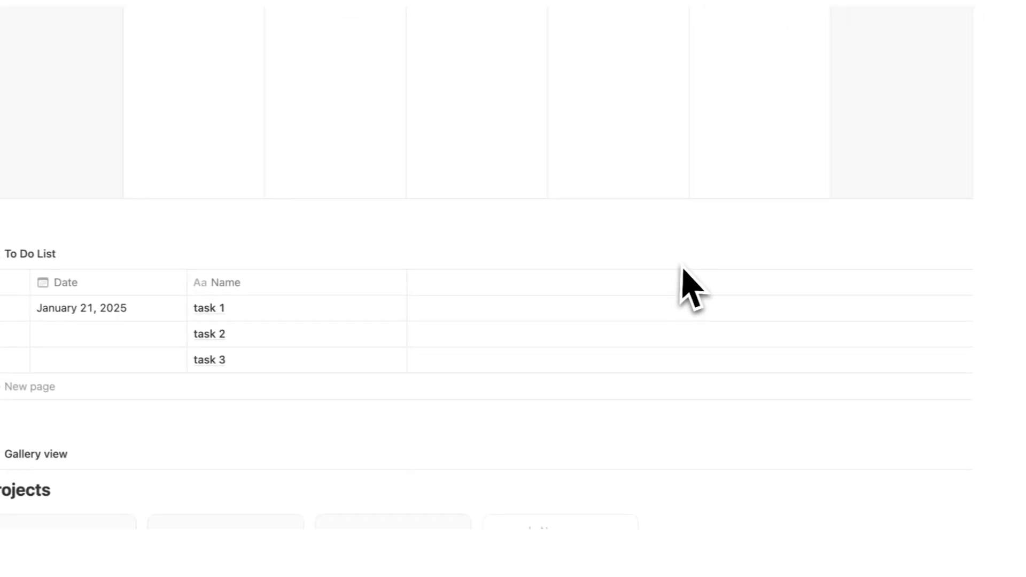
scroll(615, 283, down, 3)
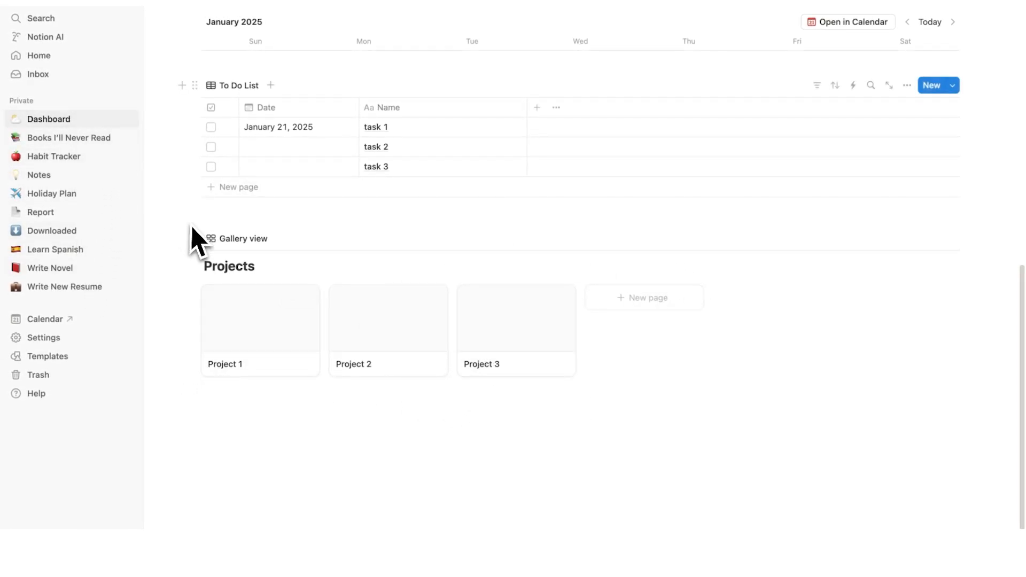
drag(71, 145, 555, 308)
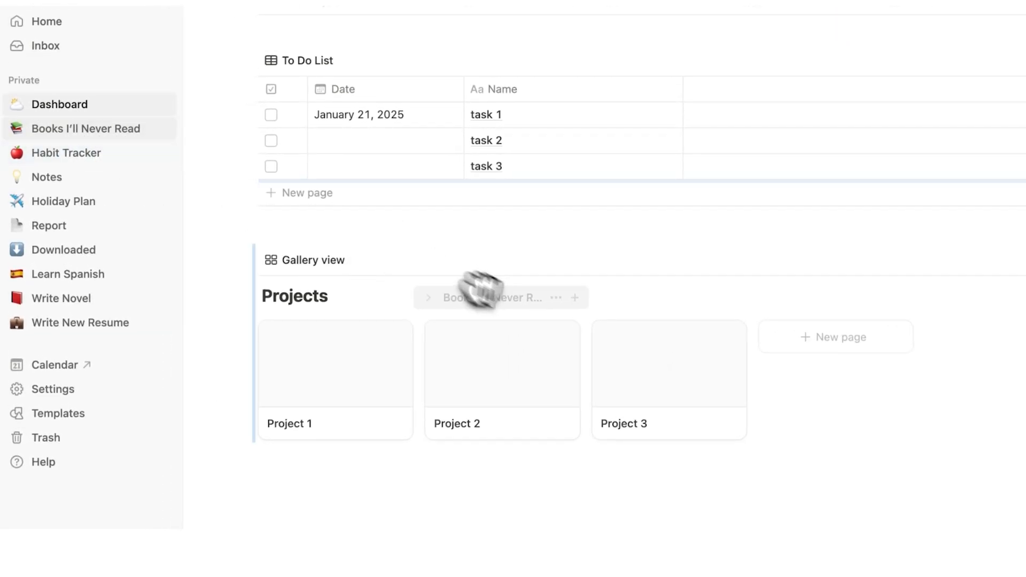
drag(588, 348, 580, 316)
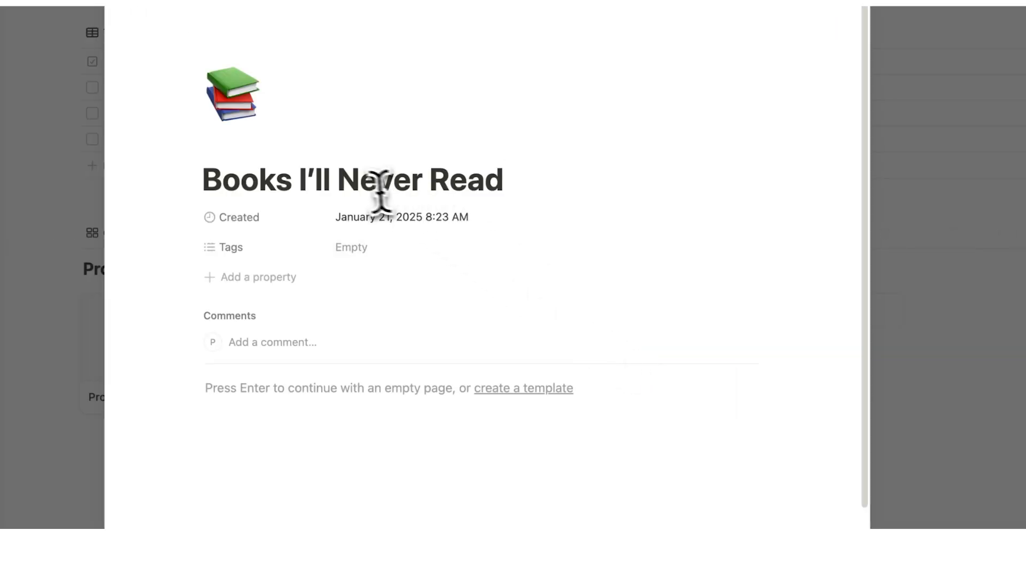
key(BackSpace)
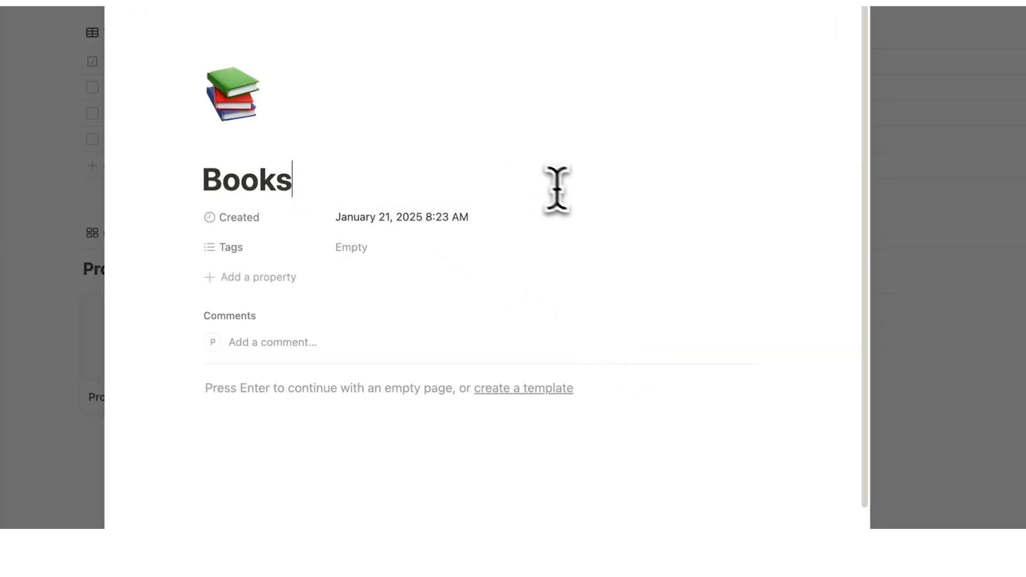
key(Escape)
Move the Holiday Plan, Learn Spanish, Write New Resume, Write Novel and Report pages from the sidebar into the Projects gallery
drag(87, 175, 904, 363)
drag(752, 275, 796, 271)
click(536, 460)
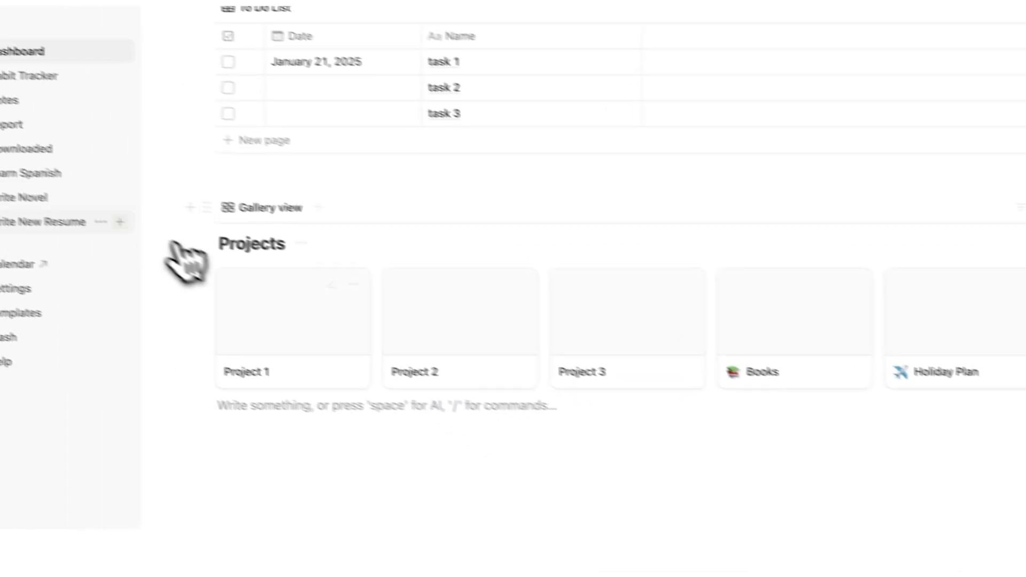
drag(80, 206, 834, 316)
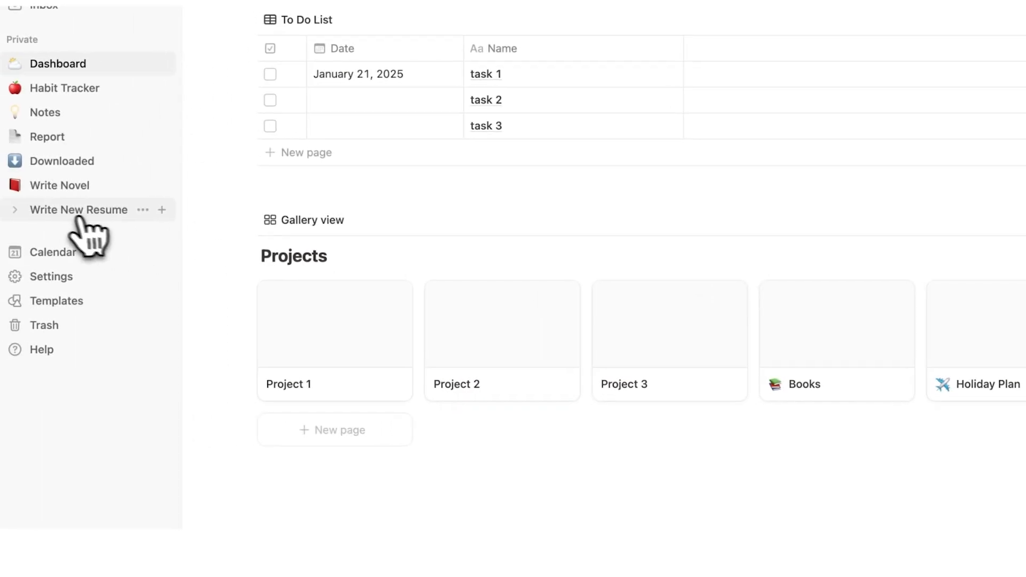
drag(77, 216, 767, 350)
drag(682, 333, 668, 327)
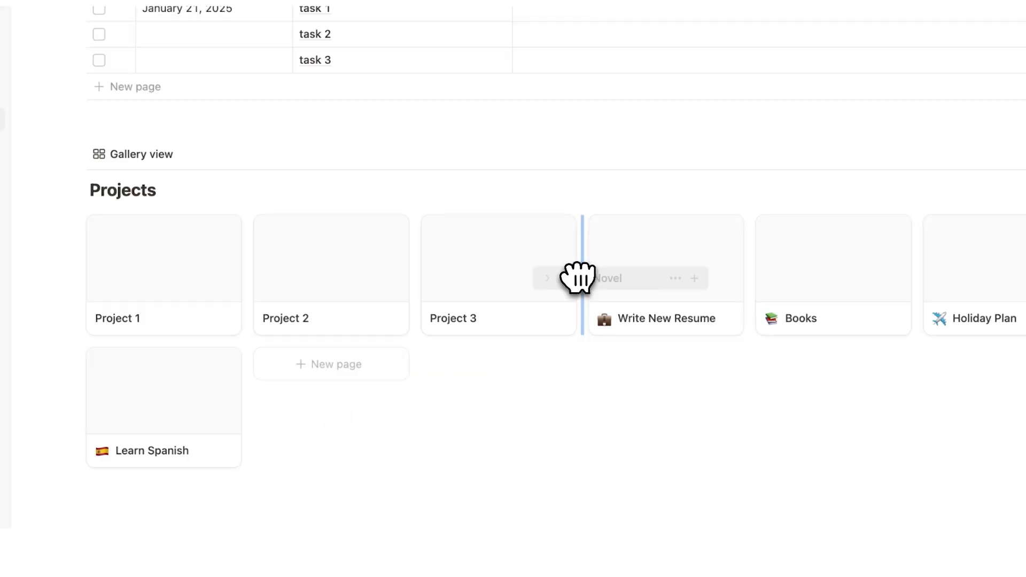
drag(578, 277, 579, 279)
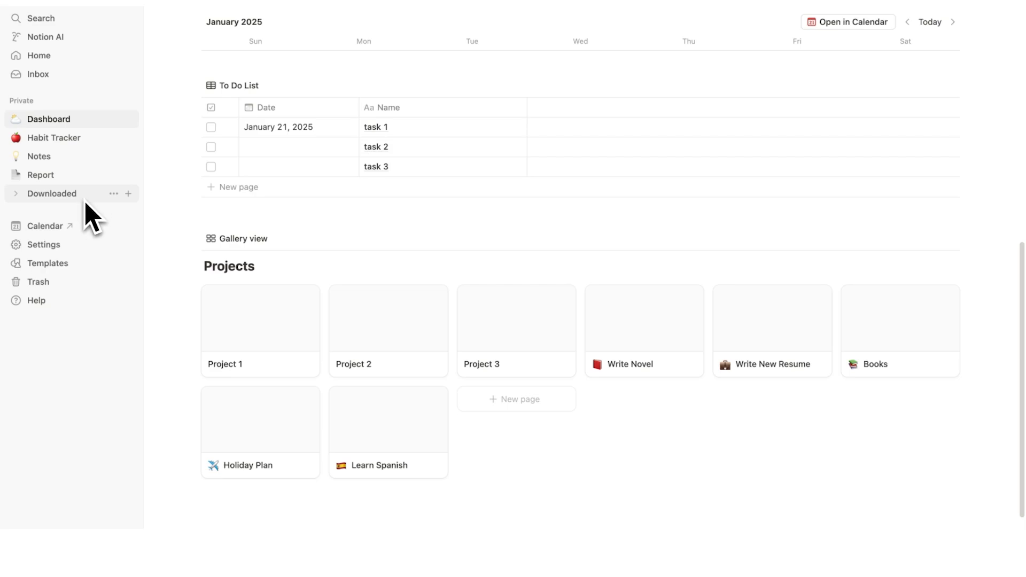
drag(63, 177, 584, 322)
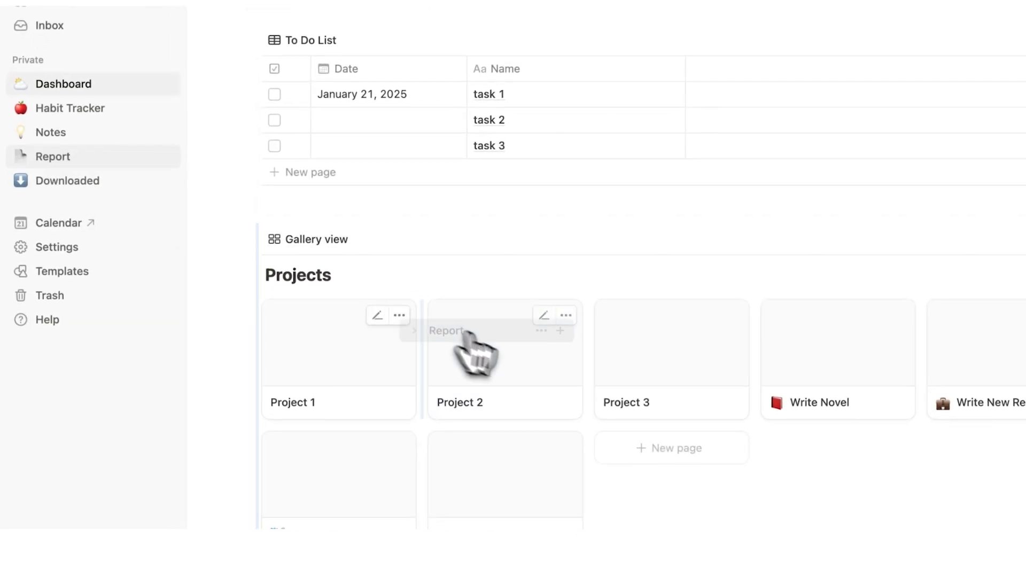
drag(679, 297, 680, 297)
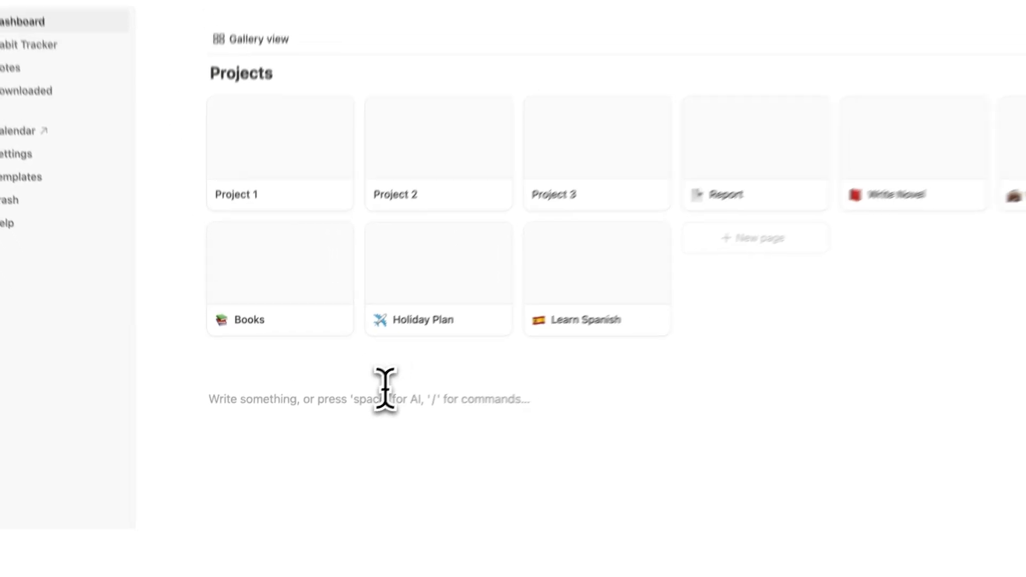
Insert a blank gallery database titled Workspaces below Projects and move the Habit Tracker and Notes pages into it
text(/gallery)
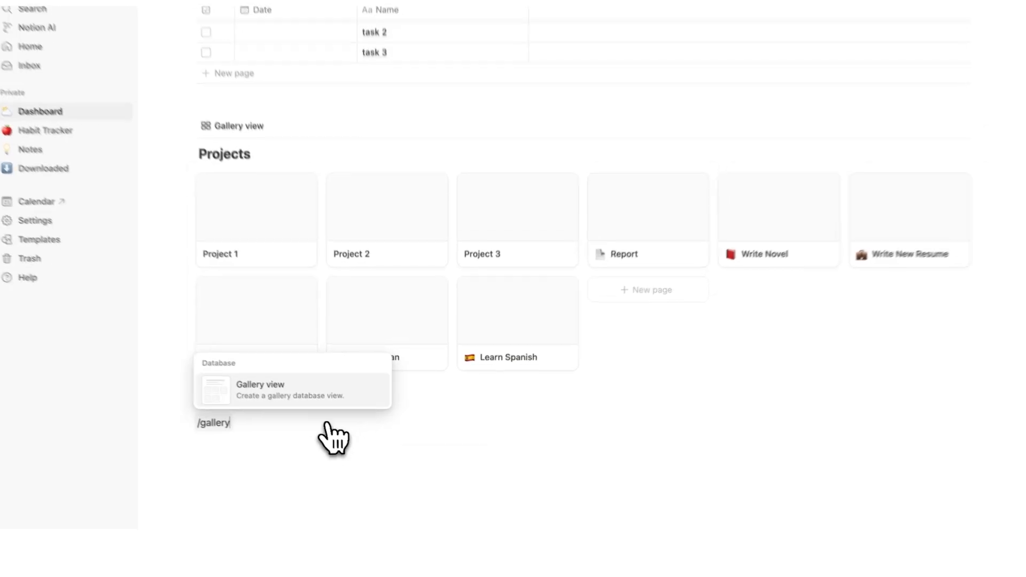
key(Return)
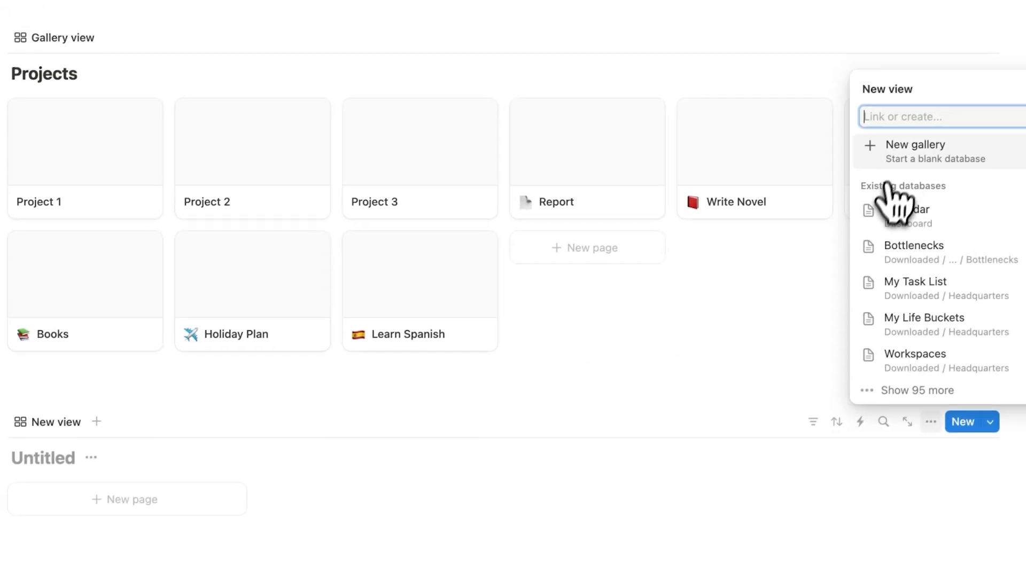
click(892, 152)
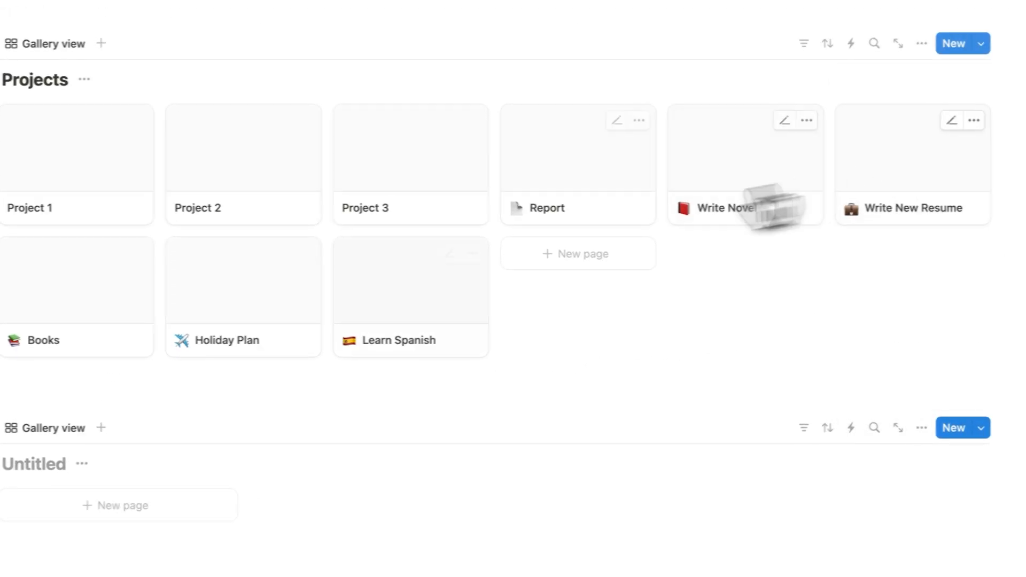
click(25, 459)
text(Workspaces)
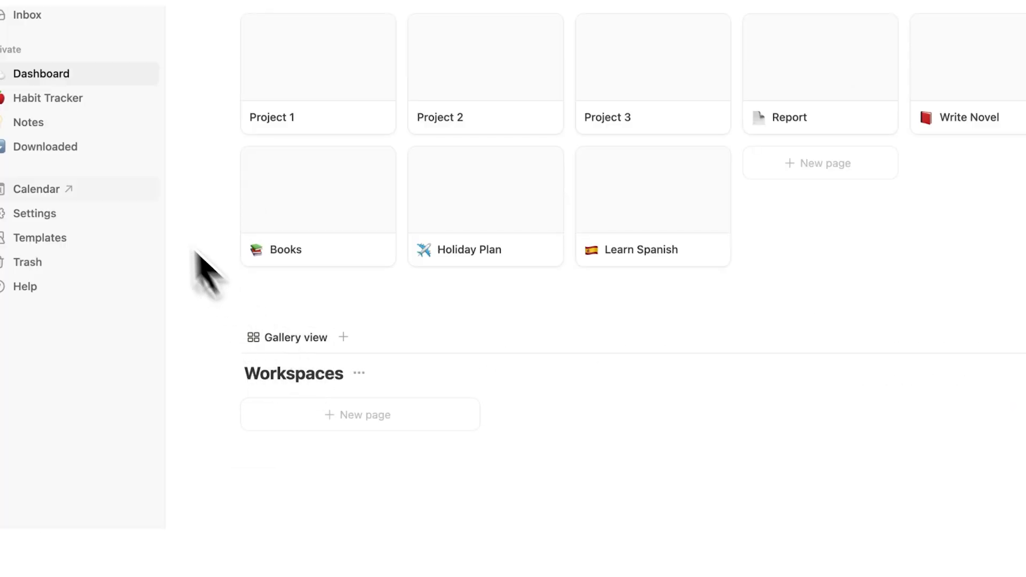
drag(69, 107, 261, 429)
drag(68, 102, 513, 371)
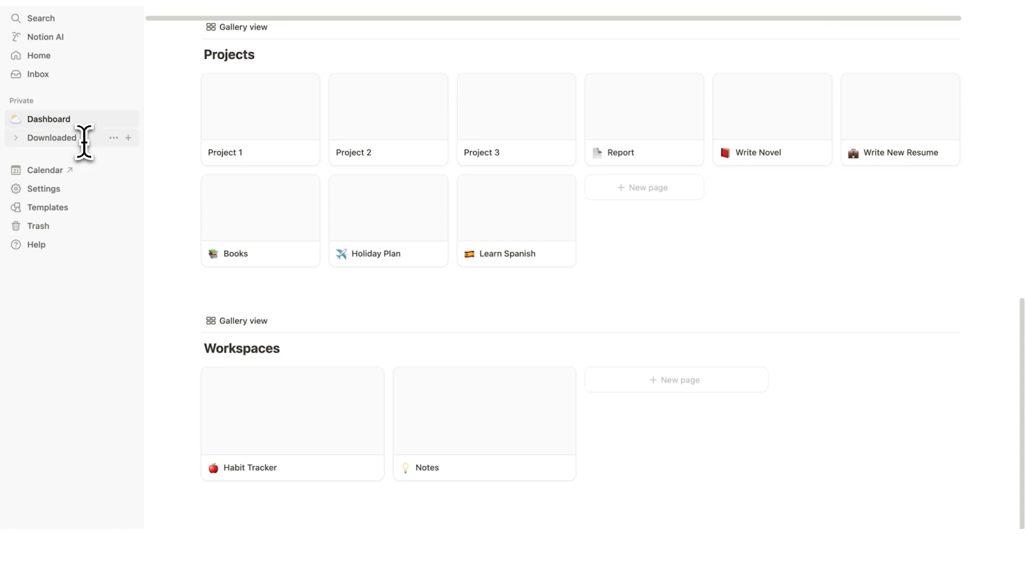
click(75, 119)
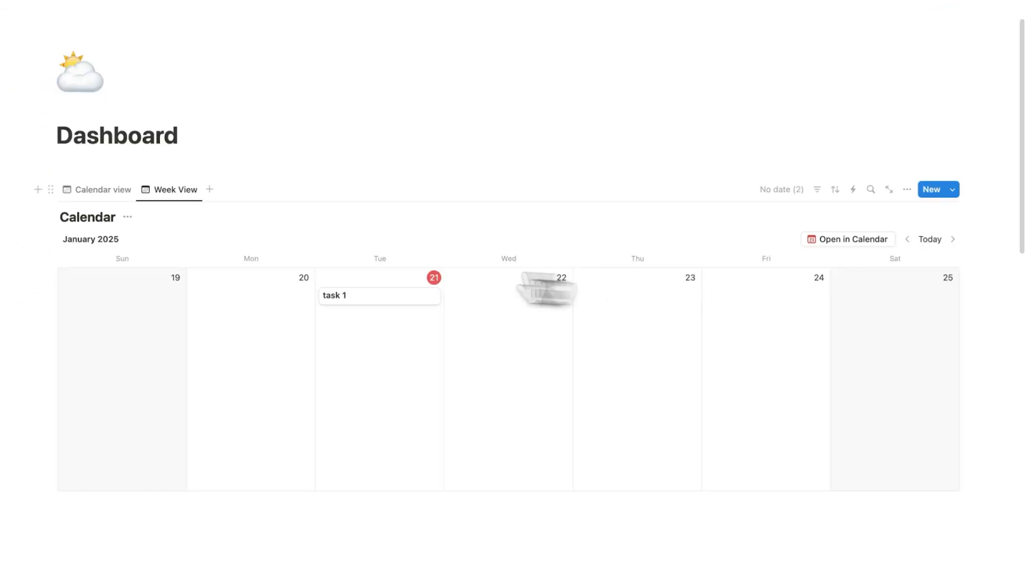
scroll(378, 317, down, 5)
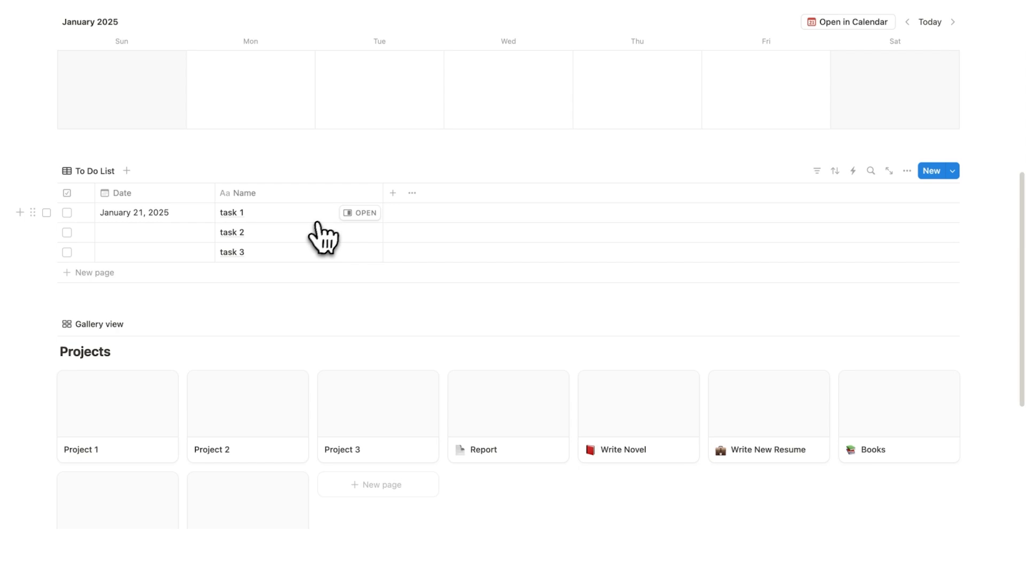
scroll(318, 223, down, 4)
scroll(356, 357, down, 5)
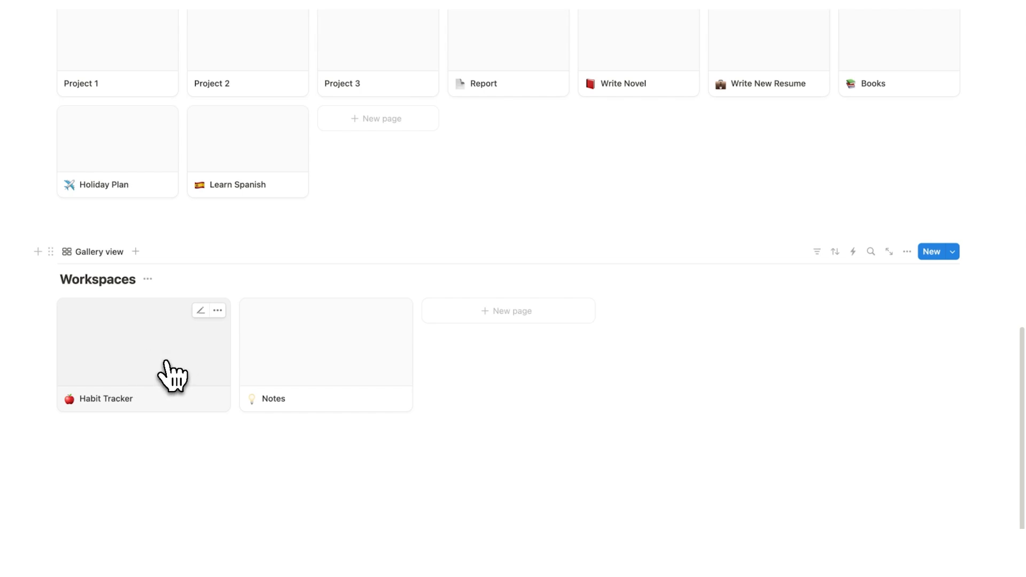
Create a new template for the Calendar database and title it Habit
scroll(198, 374, up, 12)
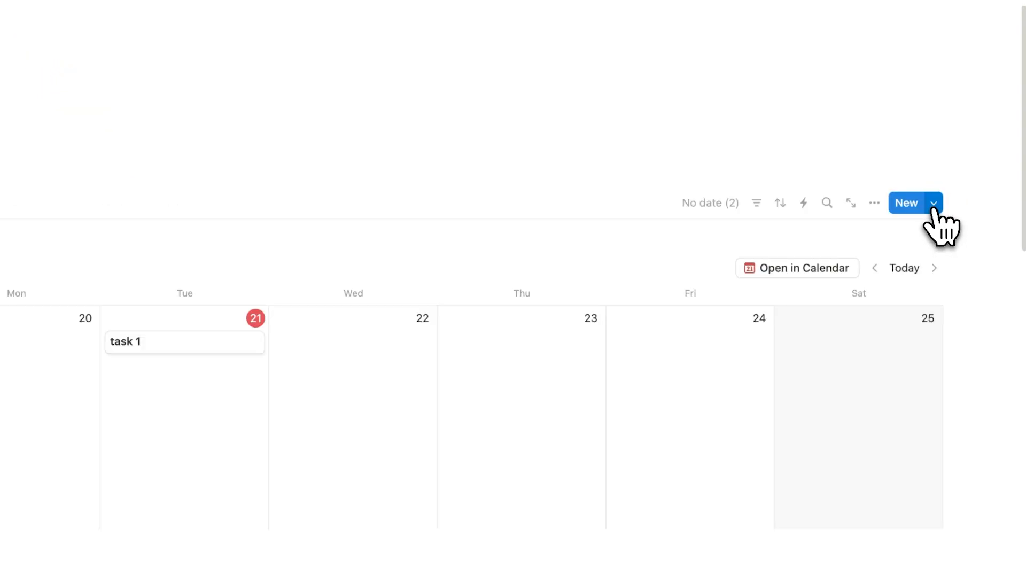
click(934, 203)
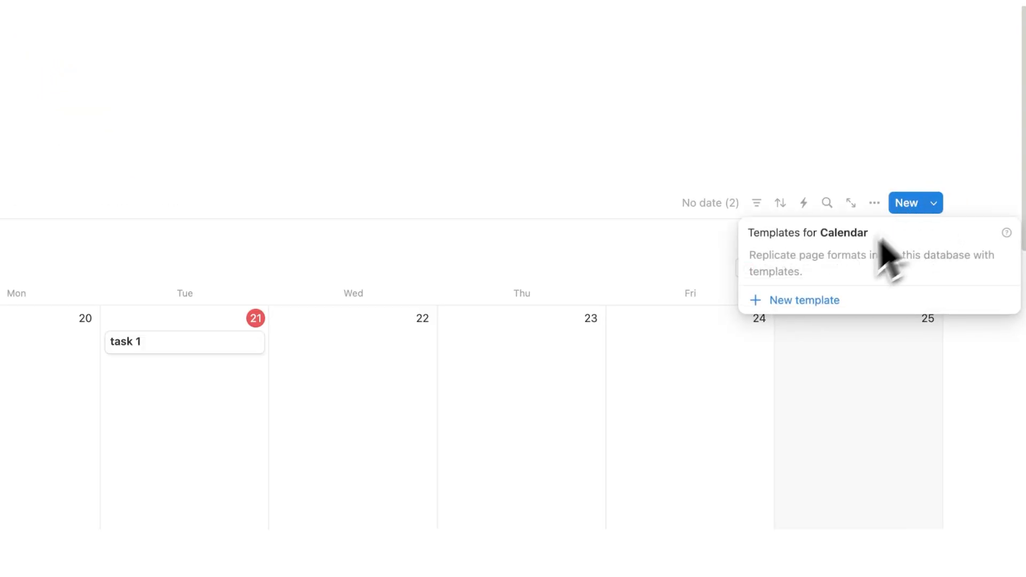
click(808, 302)
text(Habit)
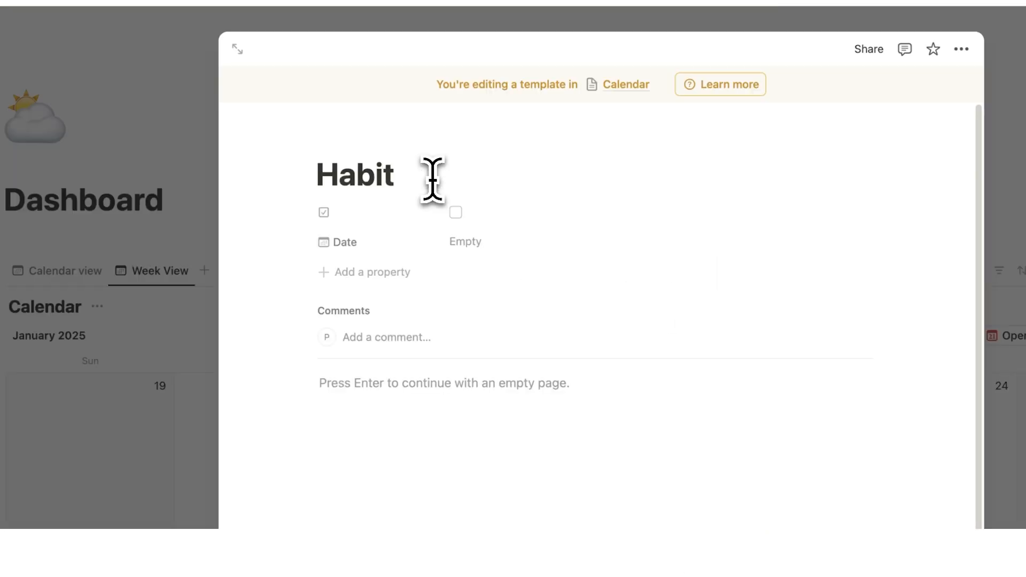
double_click(432, 179)
text(Running)
double_click(432, 179)
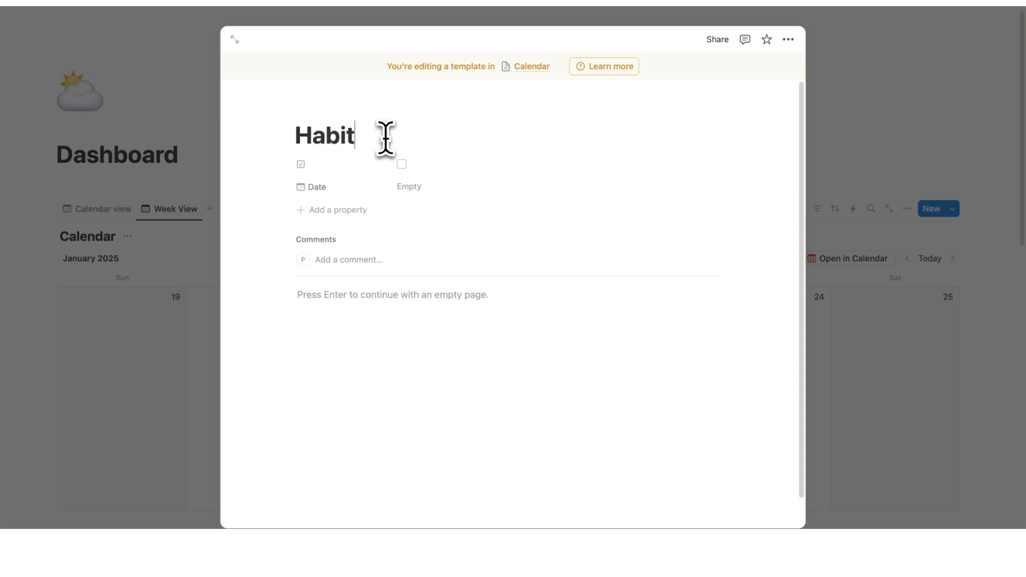
Give the Habit template a red heart icon and close the template
click(312, 113)
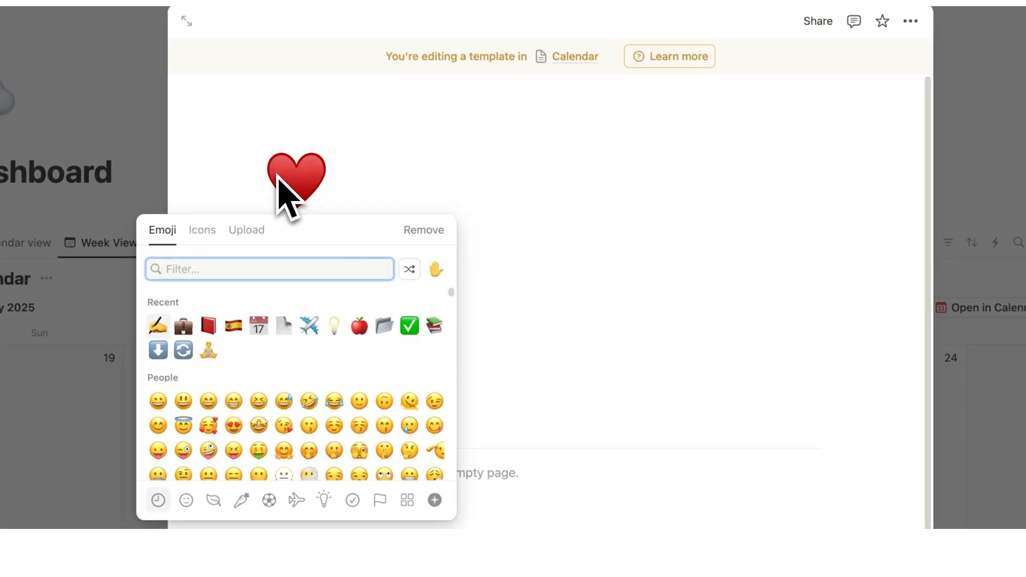
click(341, 177)
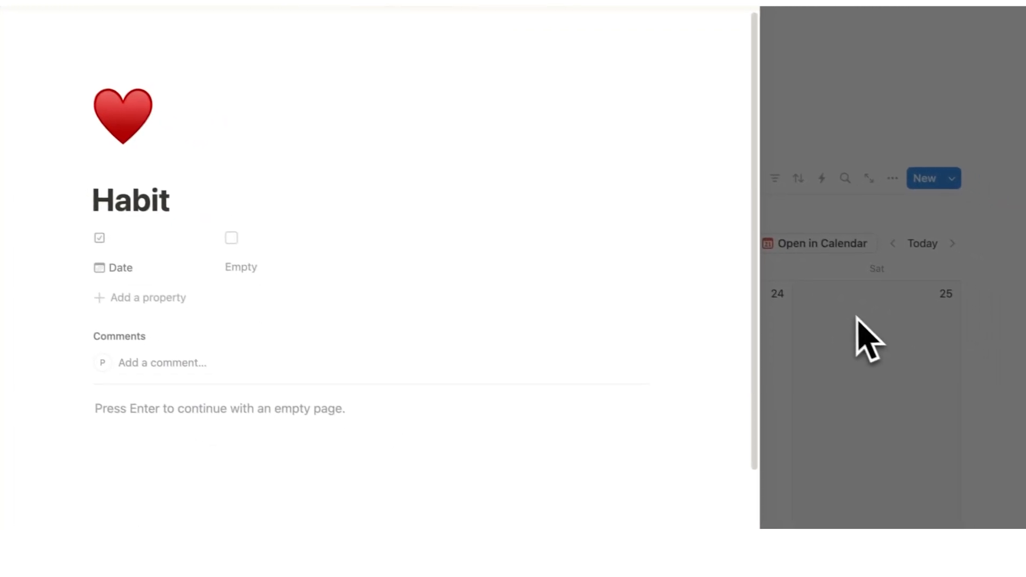
click(857, 316)
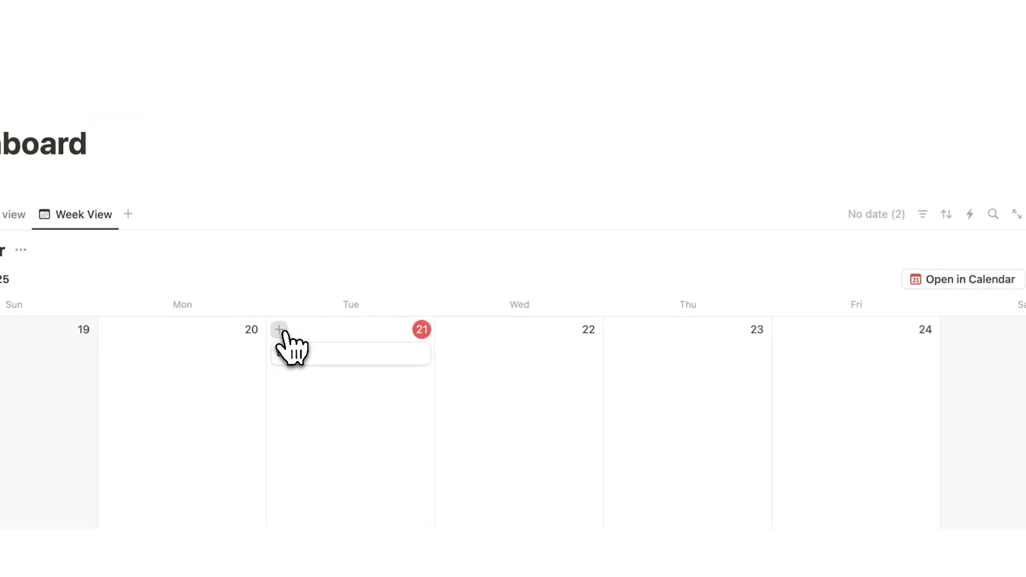
Add an entry on January 21 in the calendar's Week View using the Habit template
click(279, 329)
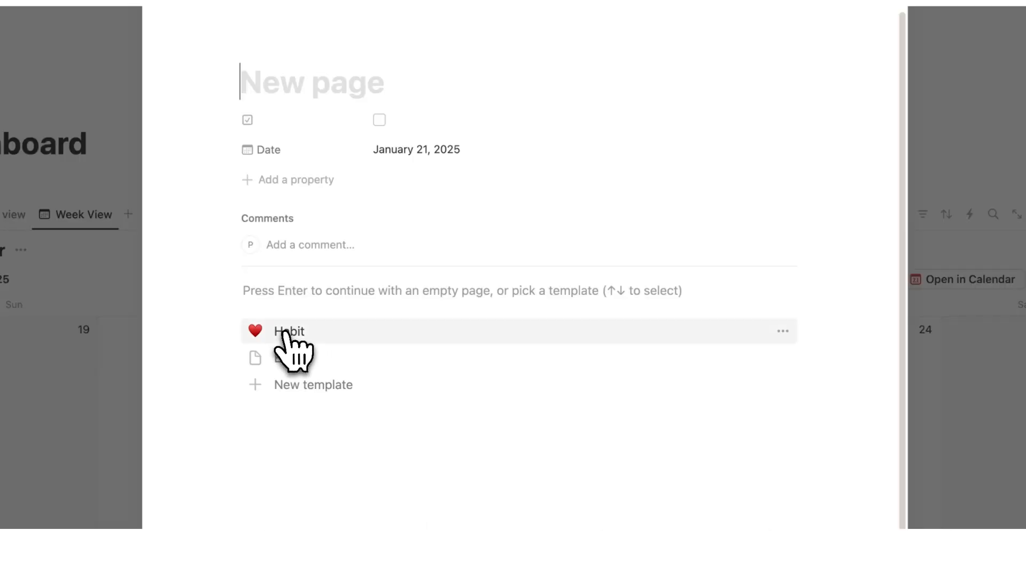
click(329, 332)
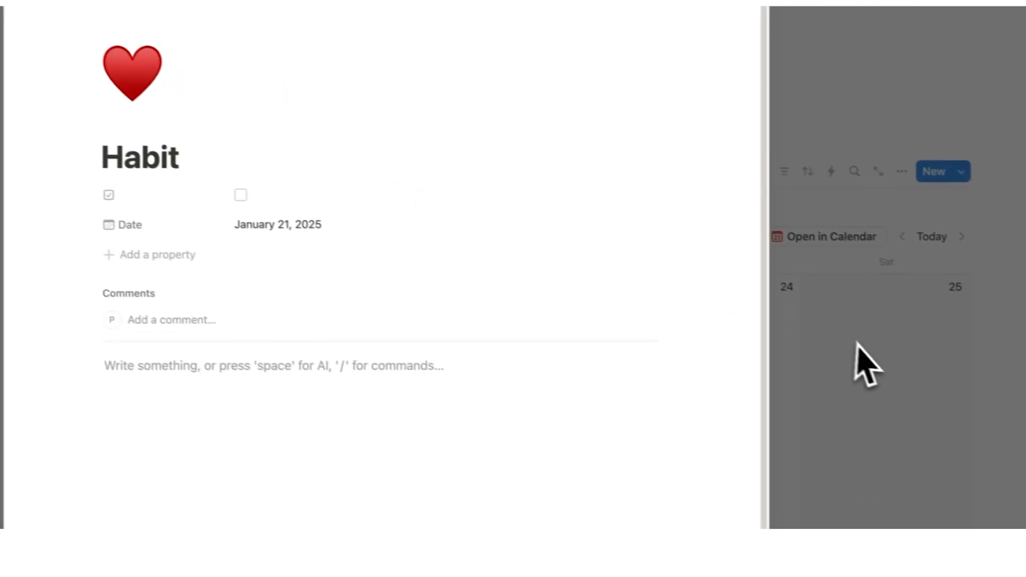
click(991, 383)
Open the Habit Tracker page in Workspaces and insert a table view linked to the existing Calendar database
scroll(483, 284, down, 8)
scroll(540, 243, down, 9)
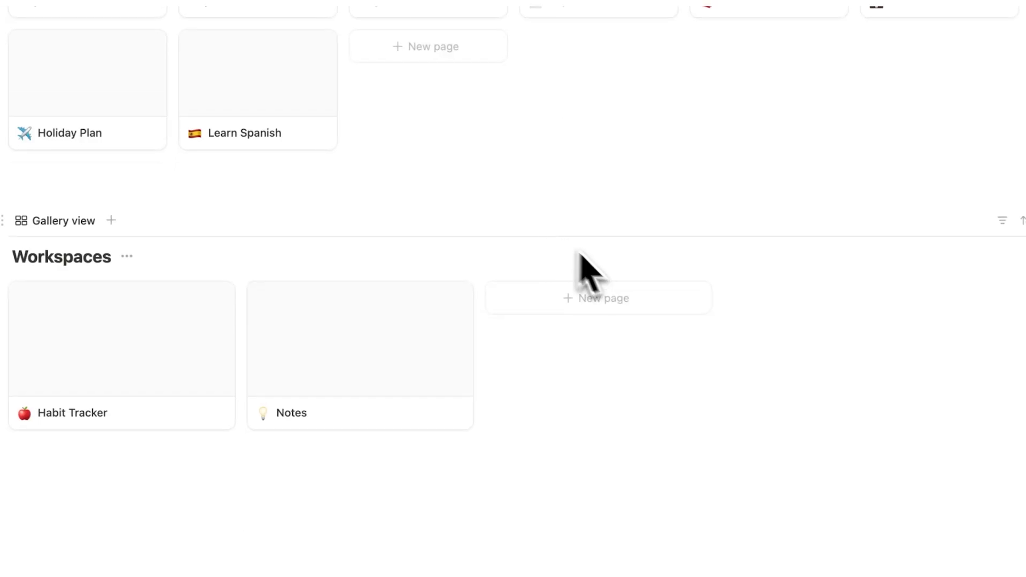
click(165, 358)
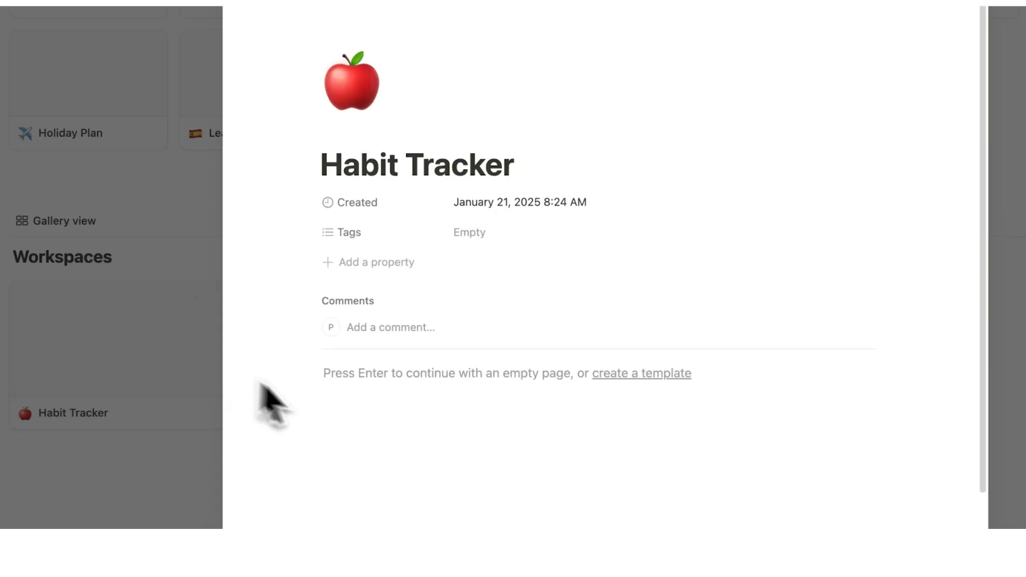
text(/data)
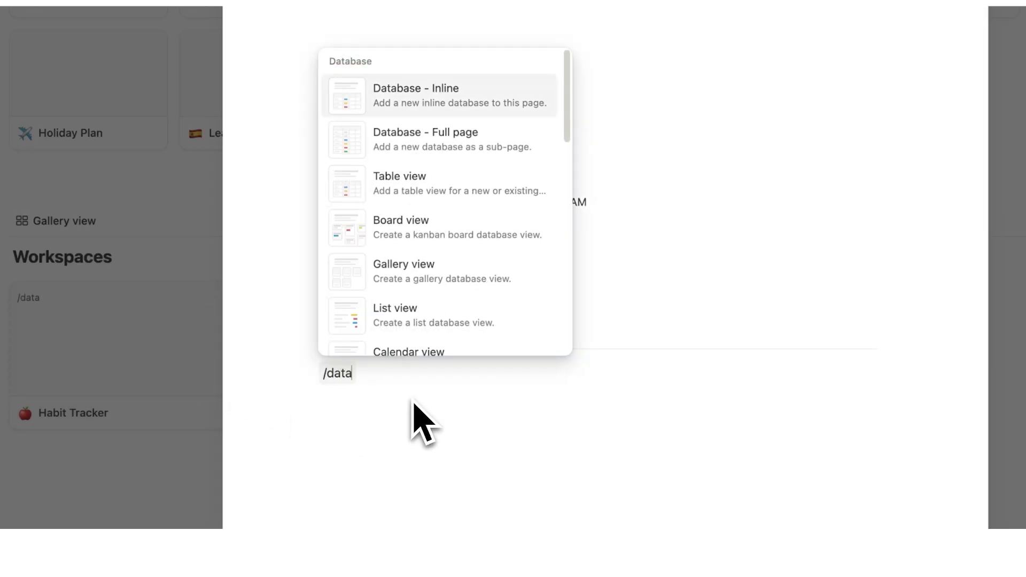
click(441, 189)
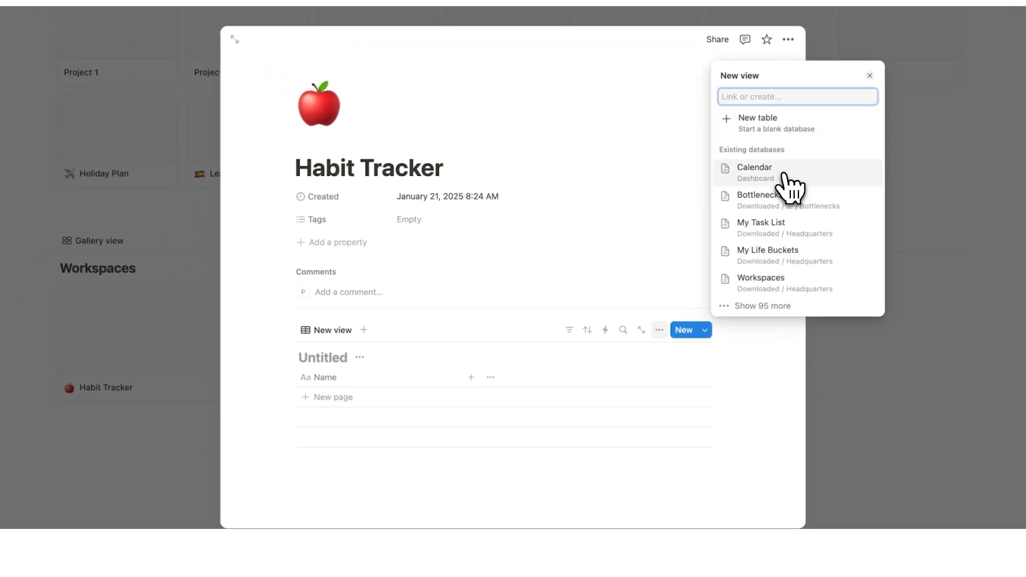
click(784, 176)
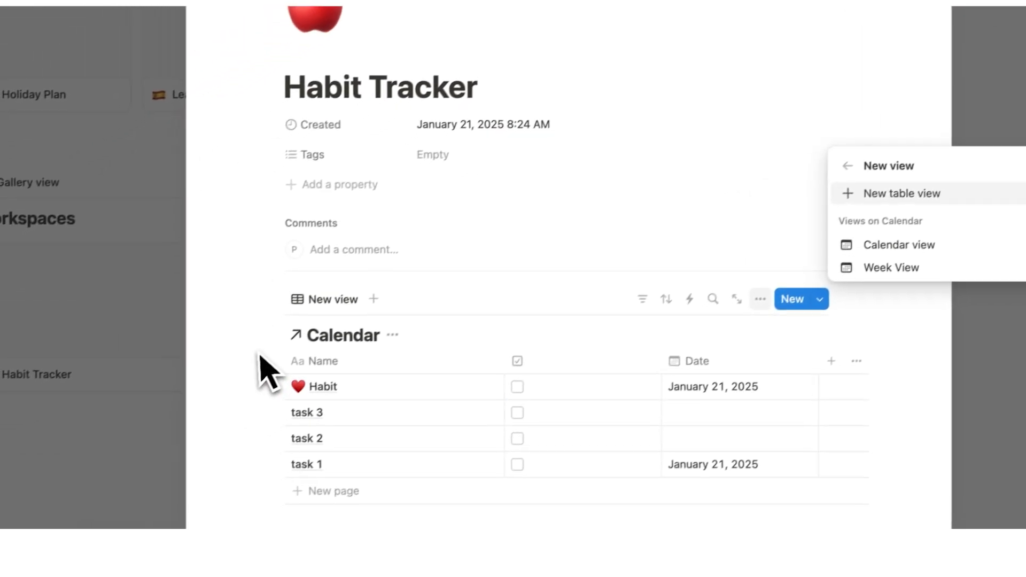
click(260, 352)
Filter the linked Calendar table so that Name contains Habit
scroll(259, 352, down, 2)
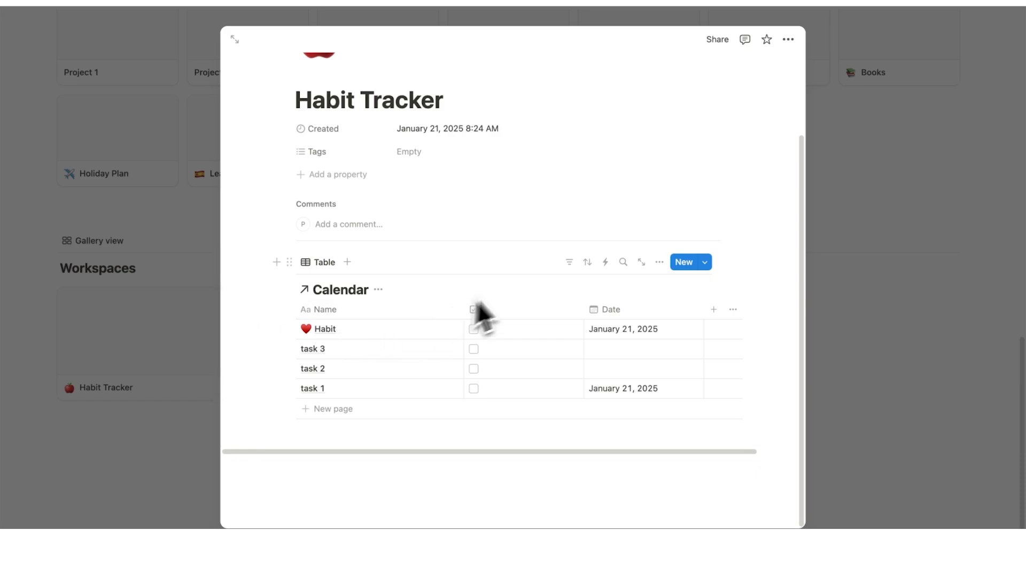
click(569, 262)
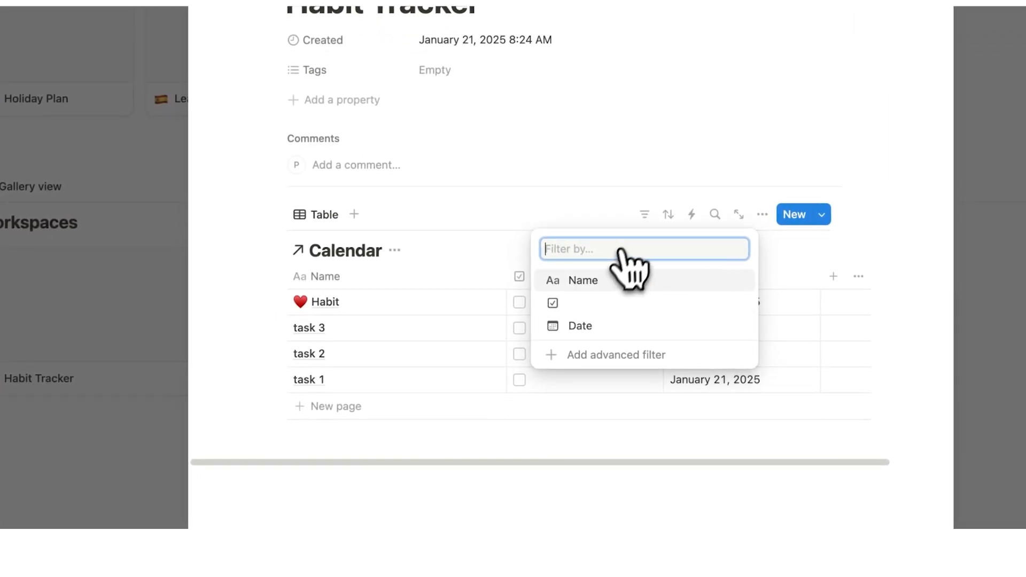
click(601, 286)
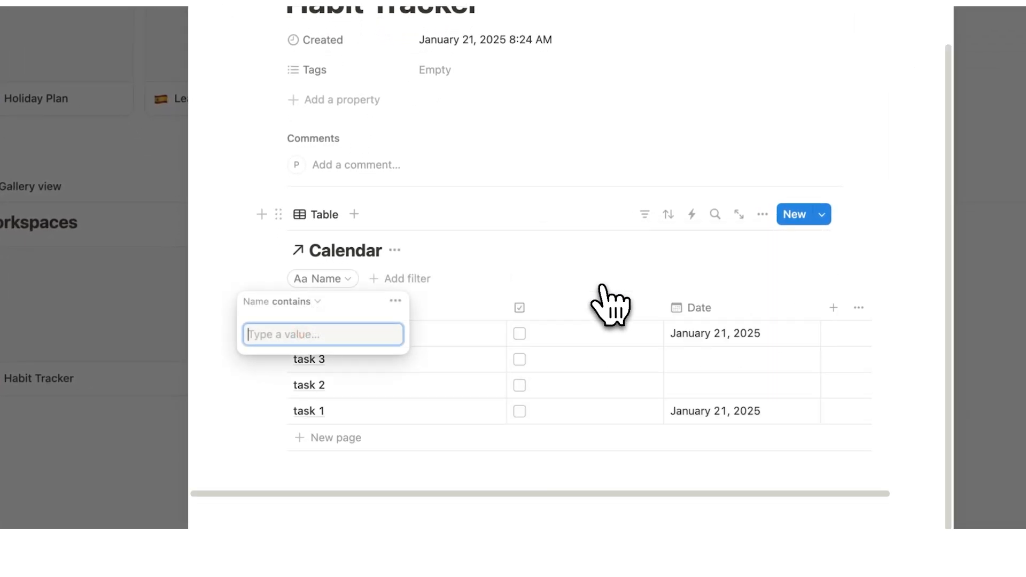
click(473, 294)
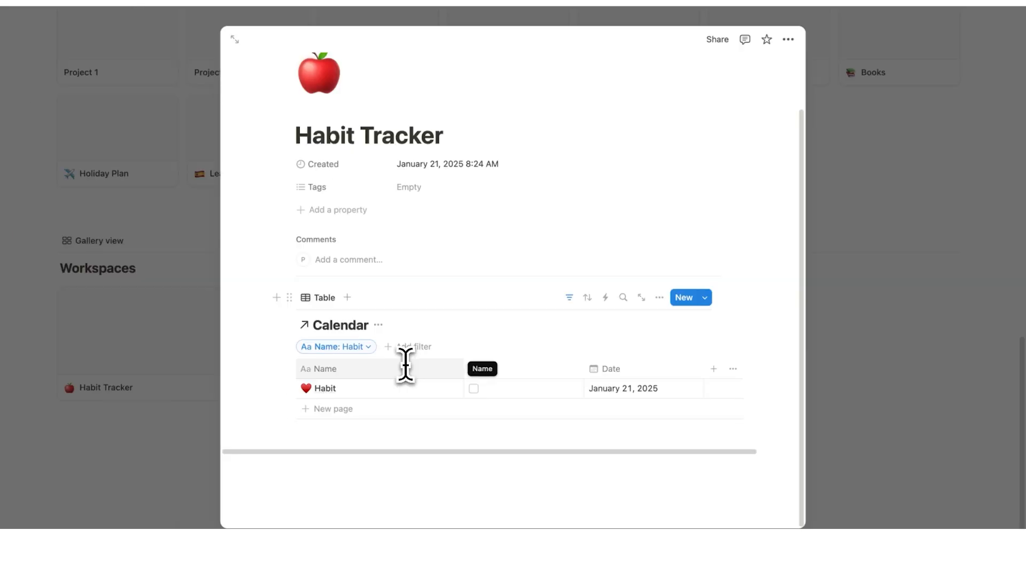
Add a Count calculation under the table's Name column and close the Habit Tracker page
click(345, 428)
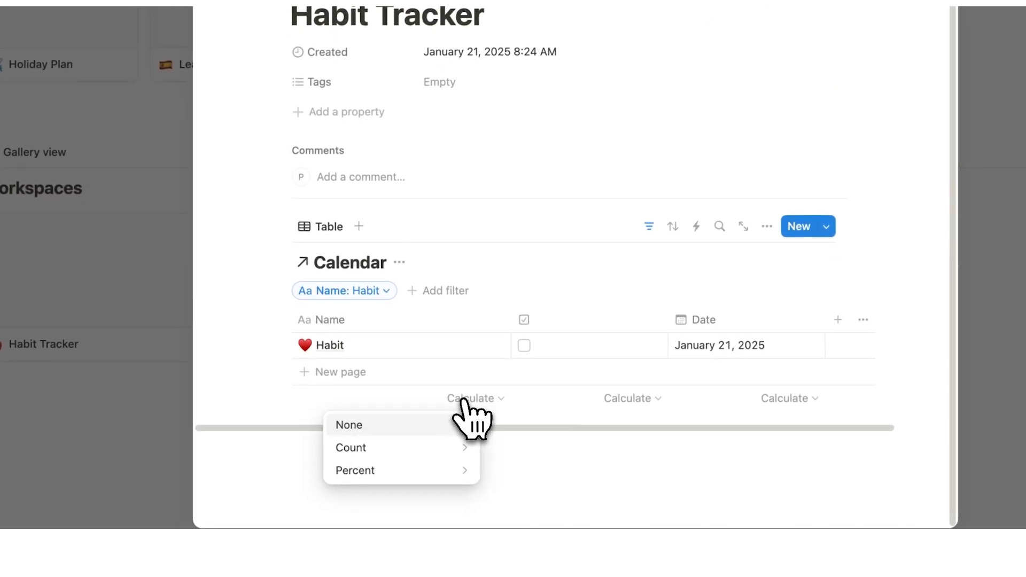
mouse_move(341, 467)
click(526, 444)
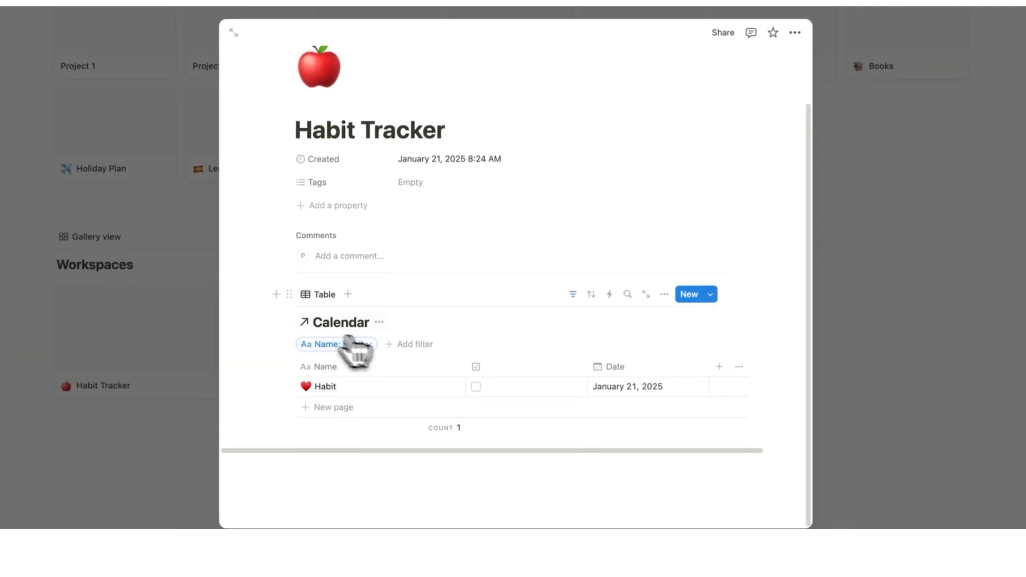
drag(297, 130, 460, 123)
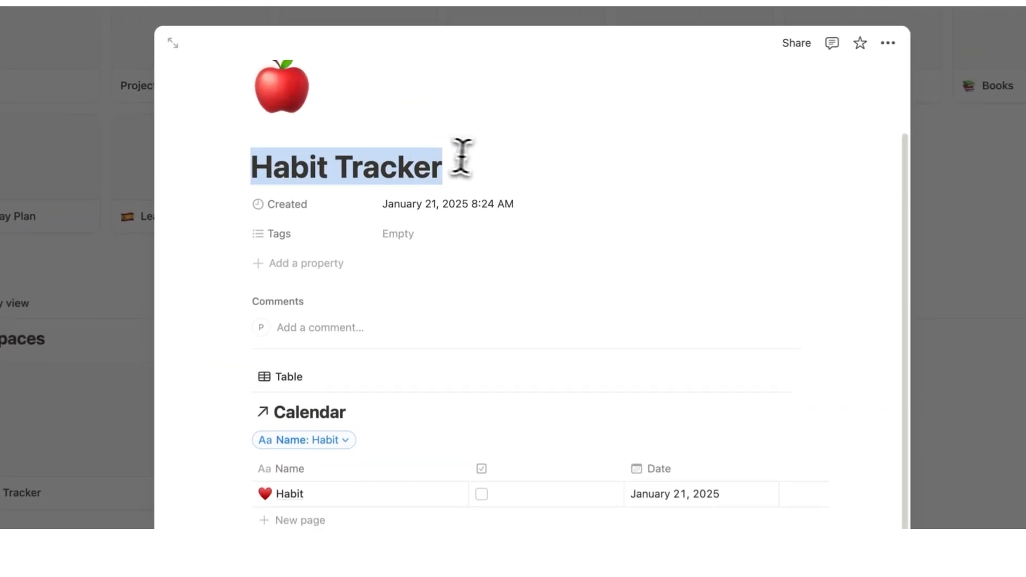
click(499, 160)
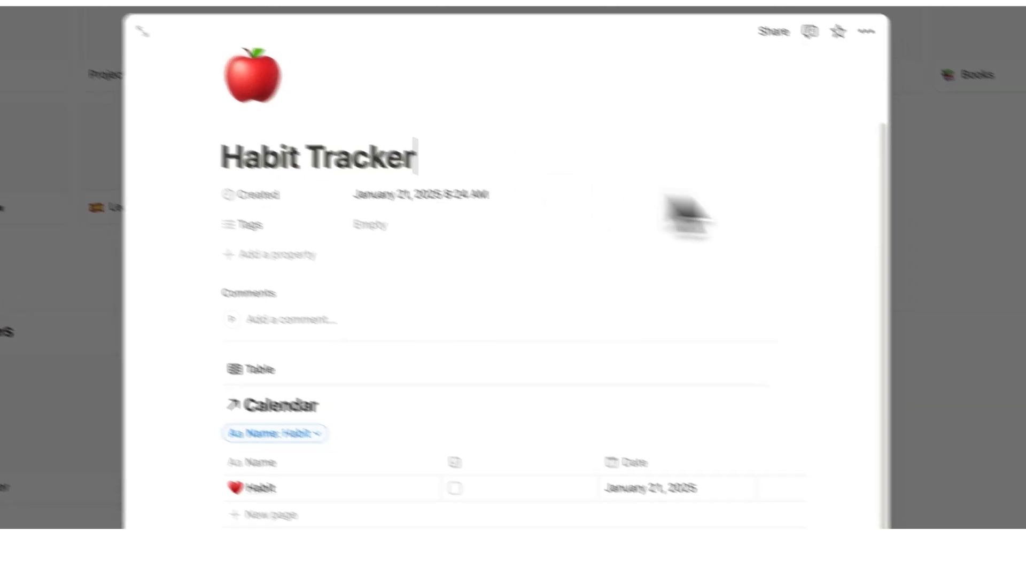
click(912, 182)
Add an entry on January 22 in the calendar's Week View using the Habit template
scroll(717, 348, up, 12)
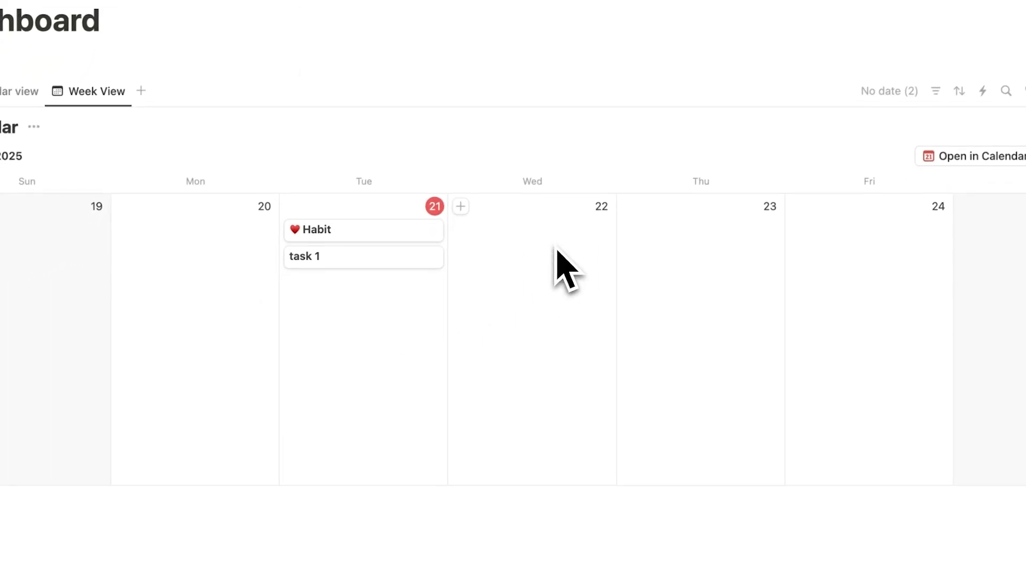
click(459, 204)
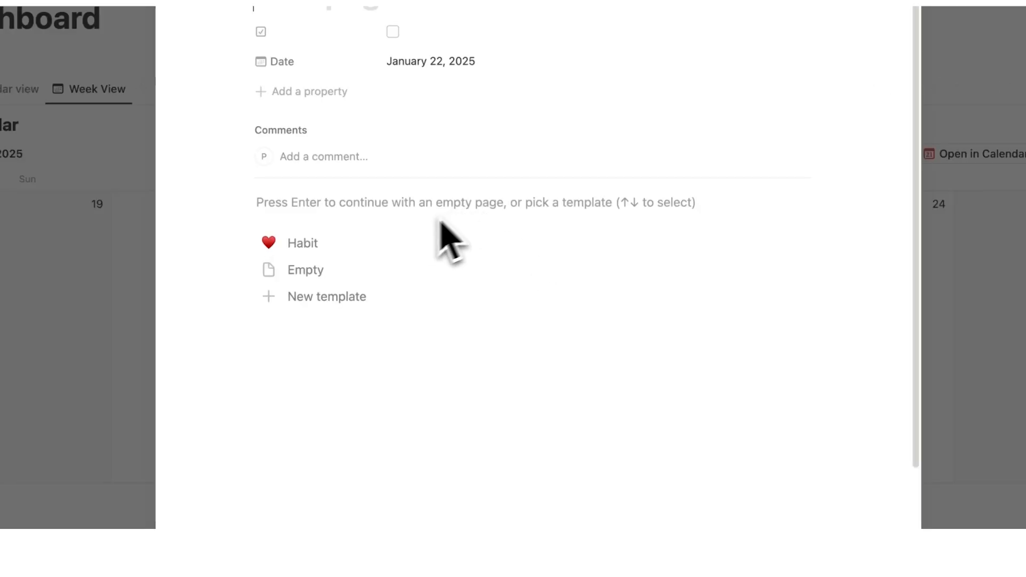
click(400, 242)
click(980, 312)
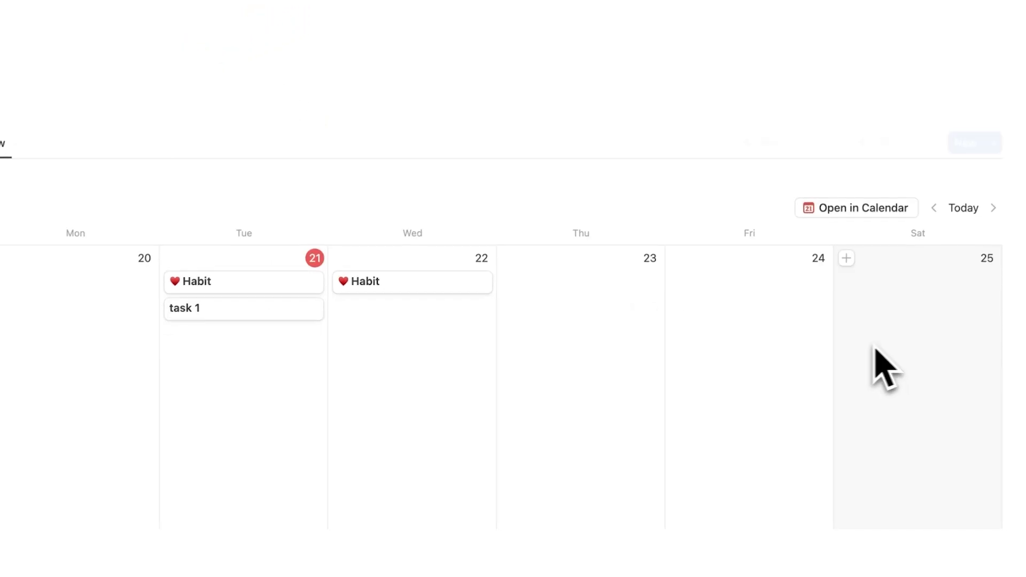
Check the Habit Tracker page's filtered table and count, and look at the Notes page in Workspaces
scroll(535, 265, down, 15)
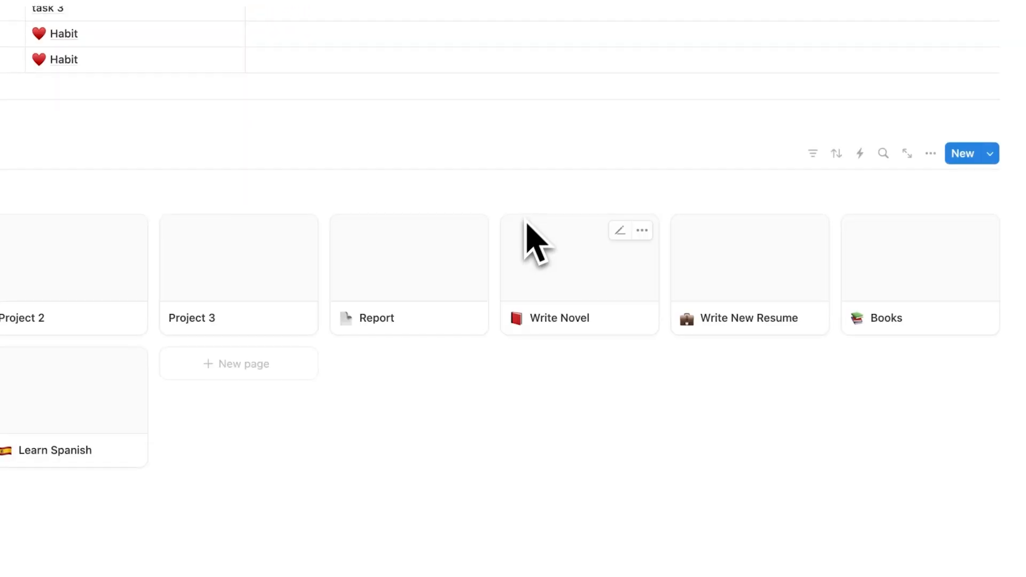
click(181, 339)
scroll(473, 319, down, 3)
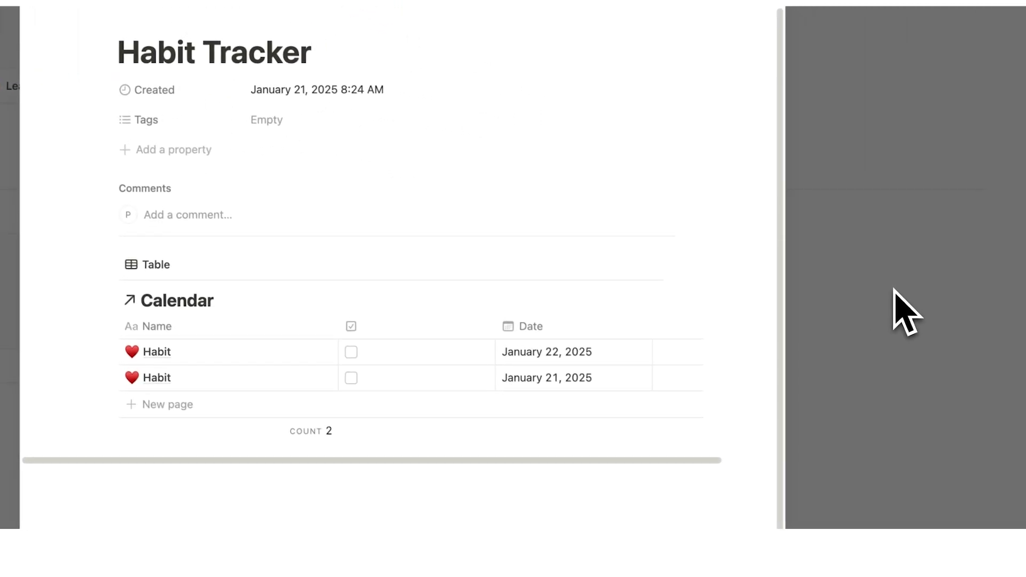
click(904, 313)
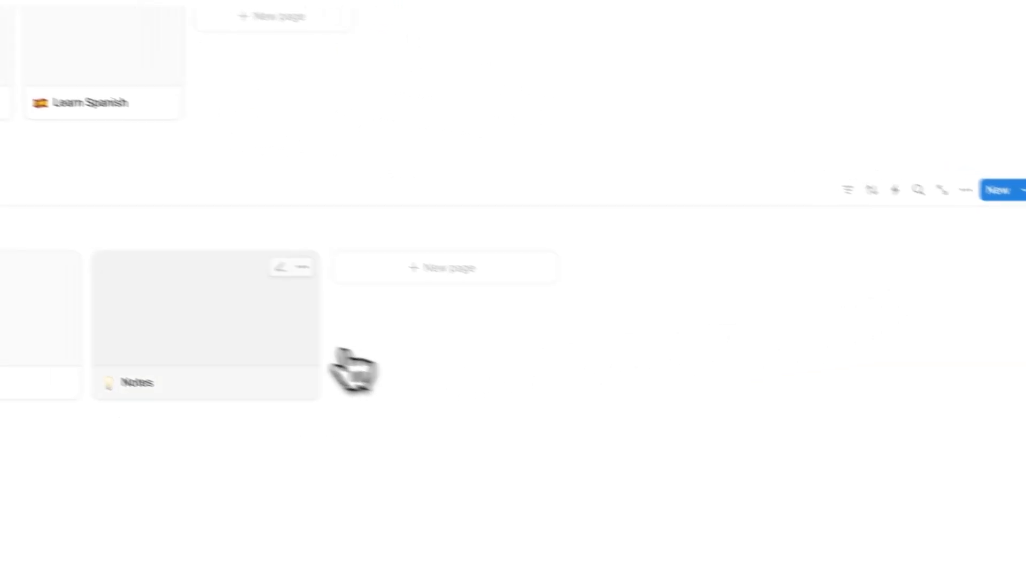
click(129, 300)
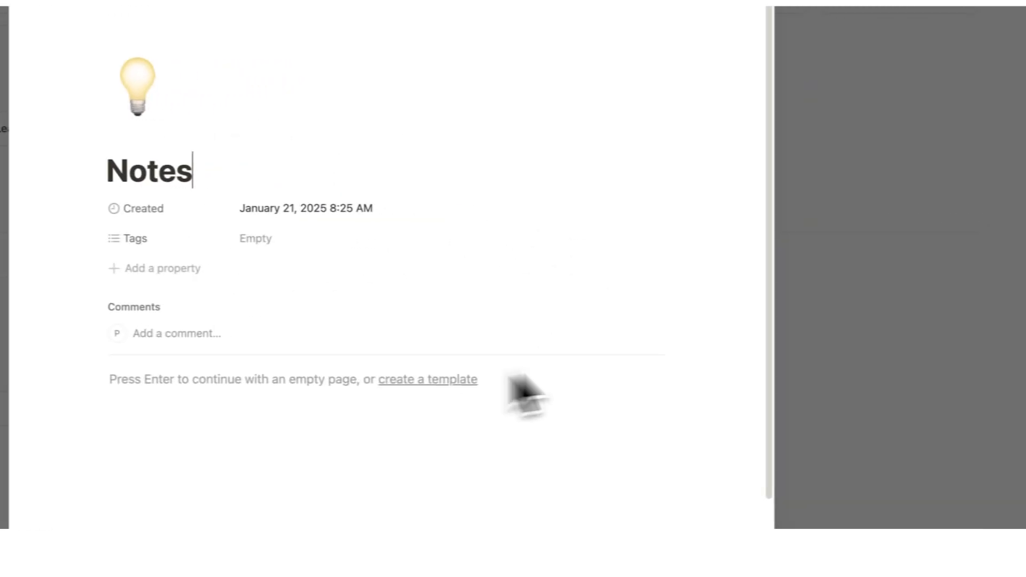
click(916, 328)
Insert a new button block directly below the Dashboard title
scroll(565, 370, up, 10)
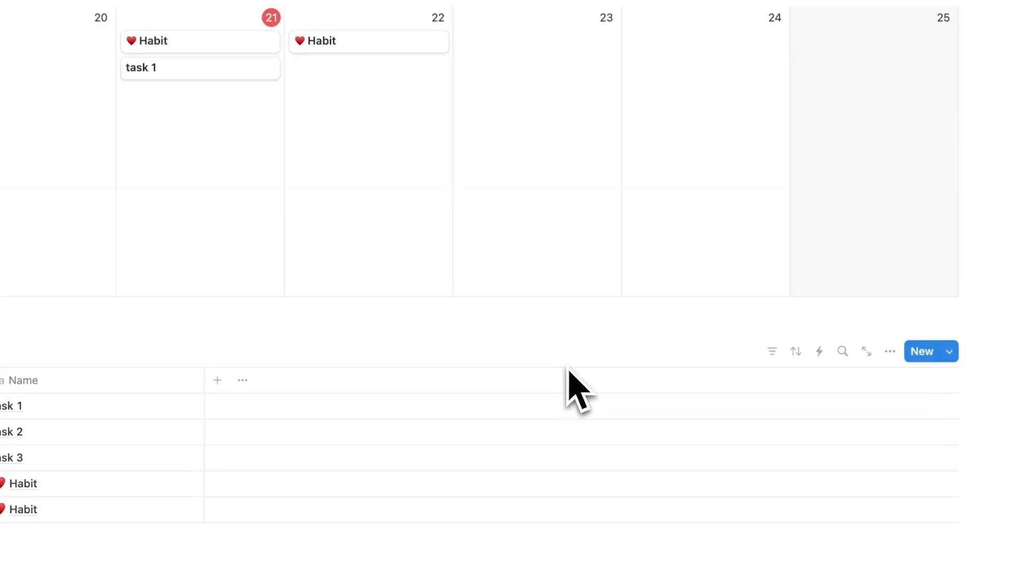
click(223, 136)
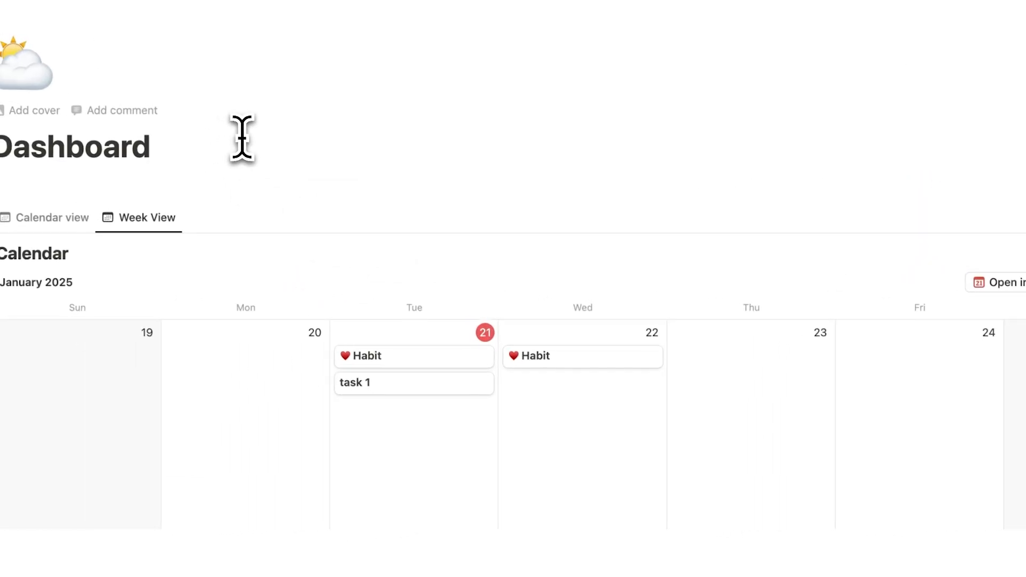
key(Return)
text(/button)
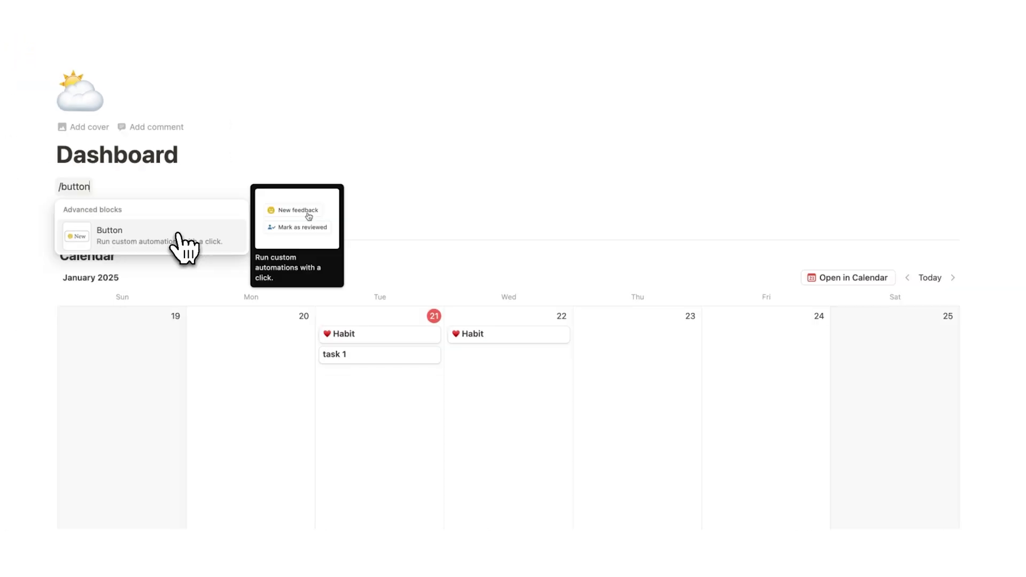
click(178, 236)
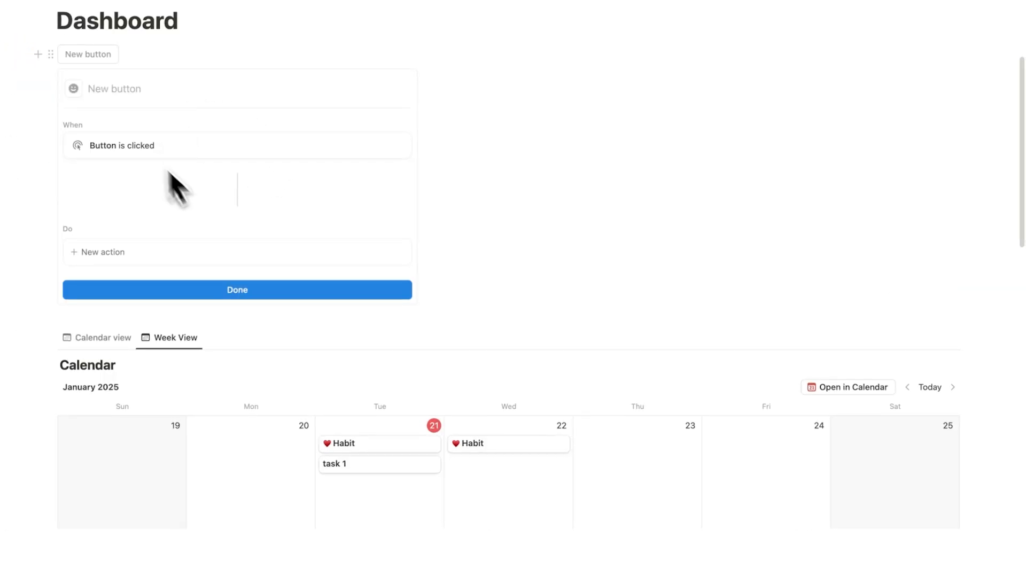
scroll(348, 118, down, 5)
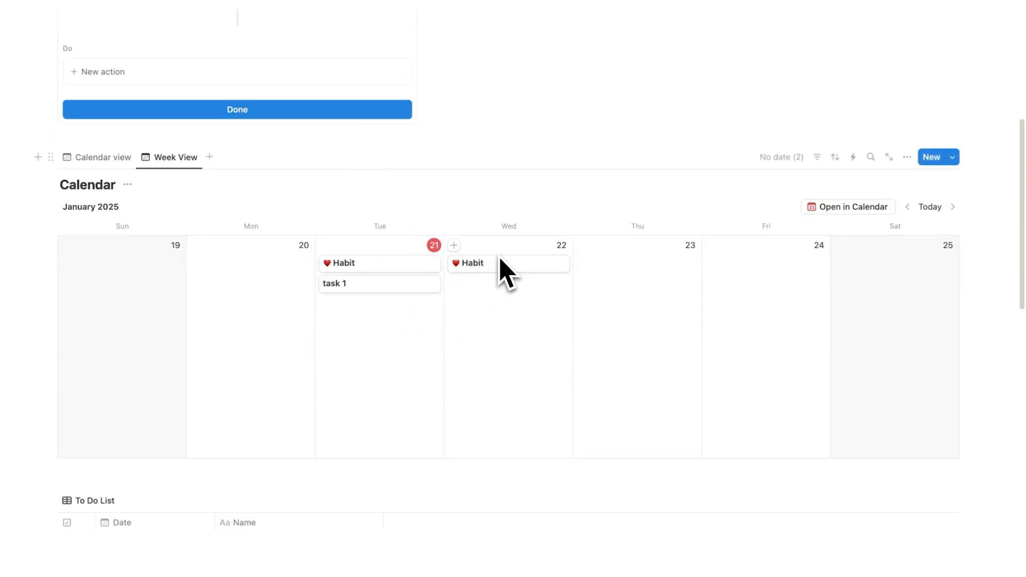
scroll(503, 270, down, 15)
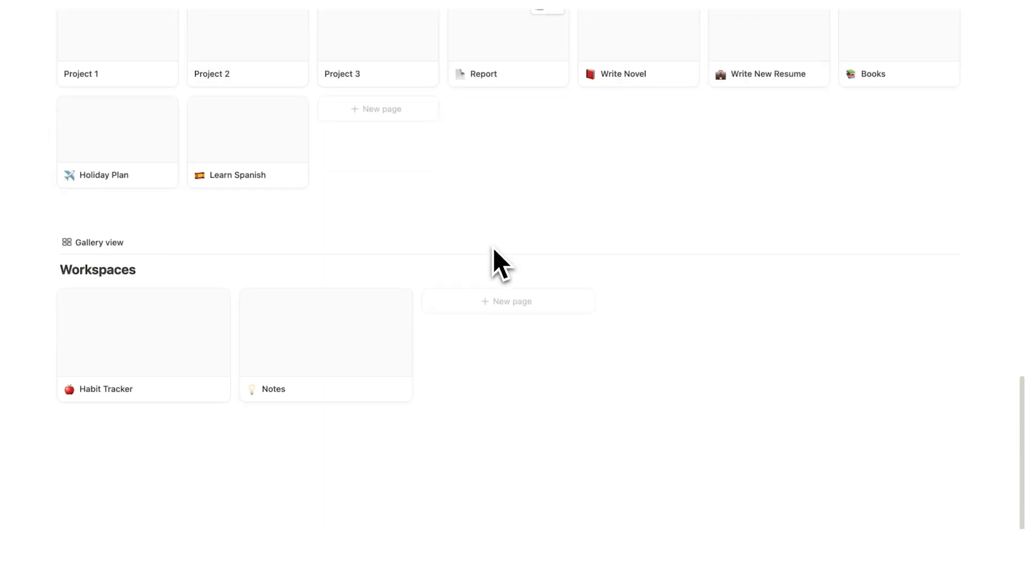
Open the Notes page in Workspaces and insert a table view with a new blank database titled Notes
click(297, 334)
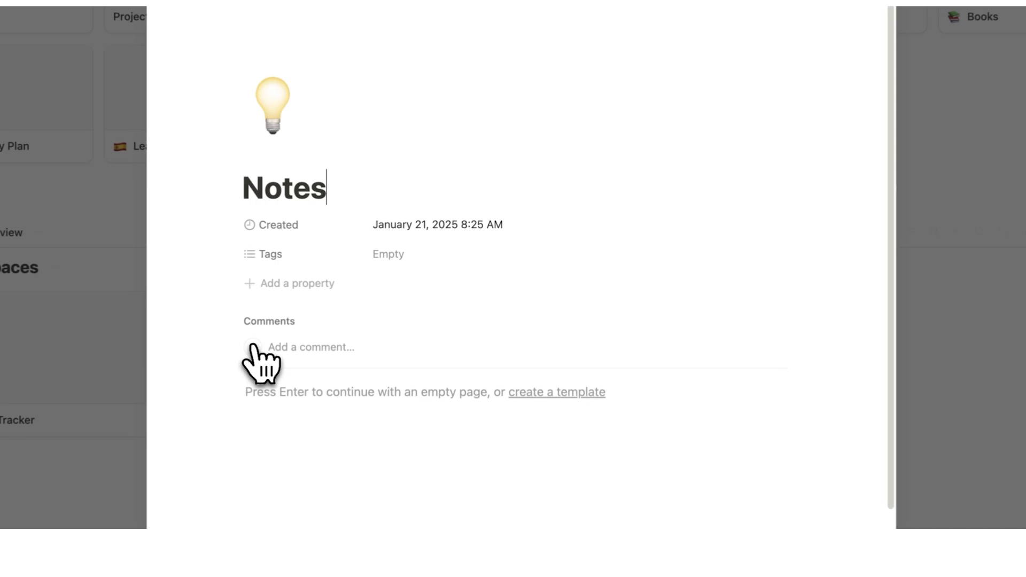
click(271, 401)
text(/data)
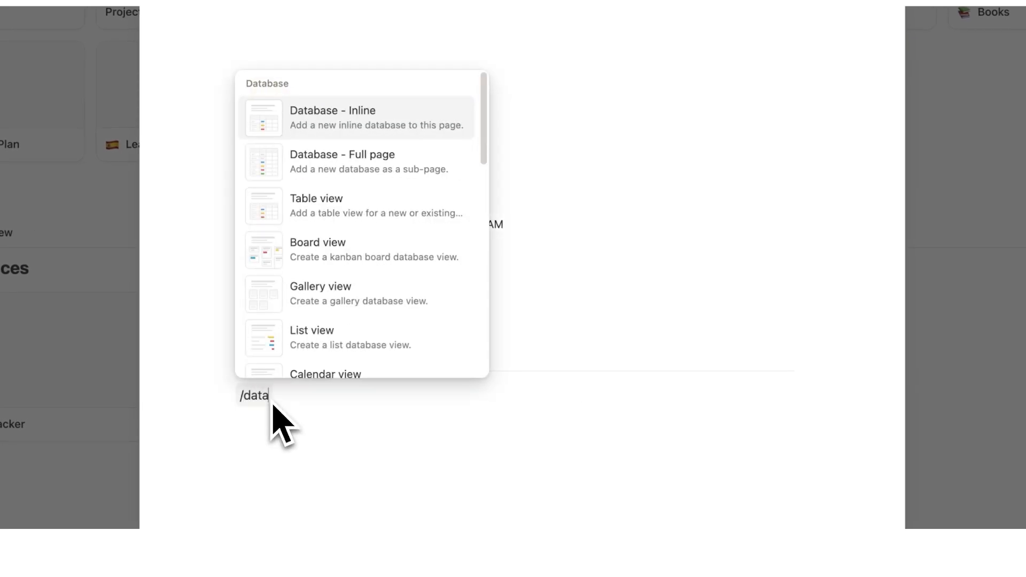
text(ba)
click(346, 218)
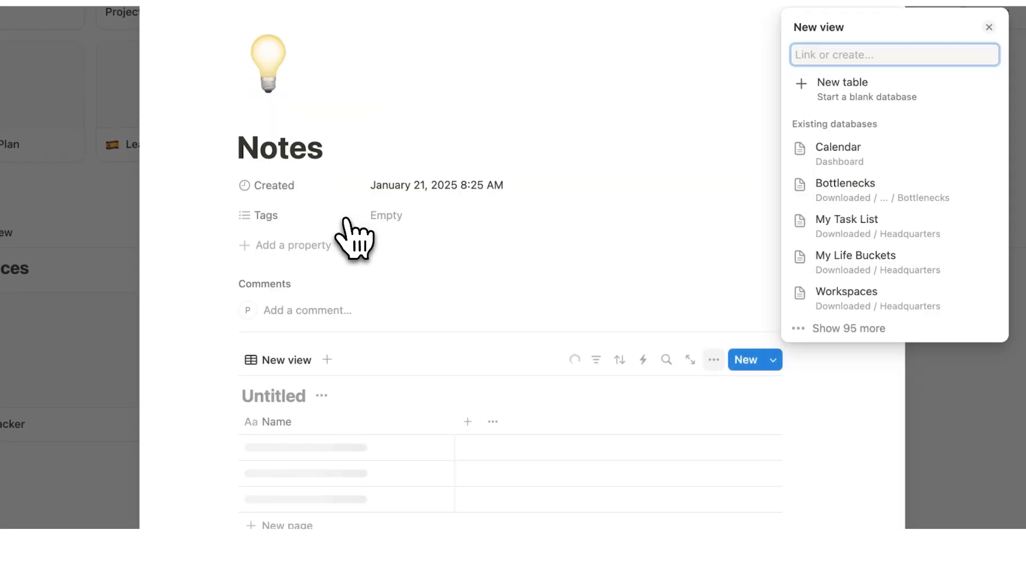
click(834, 88)
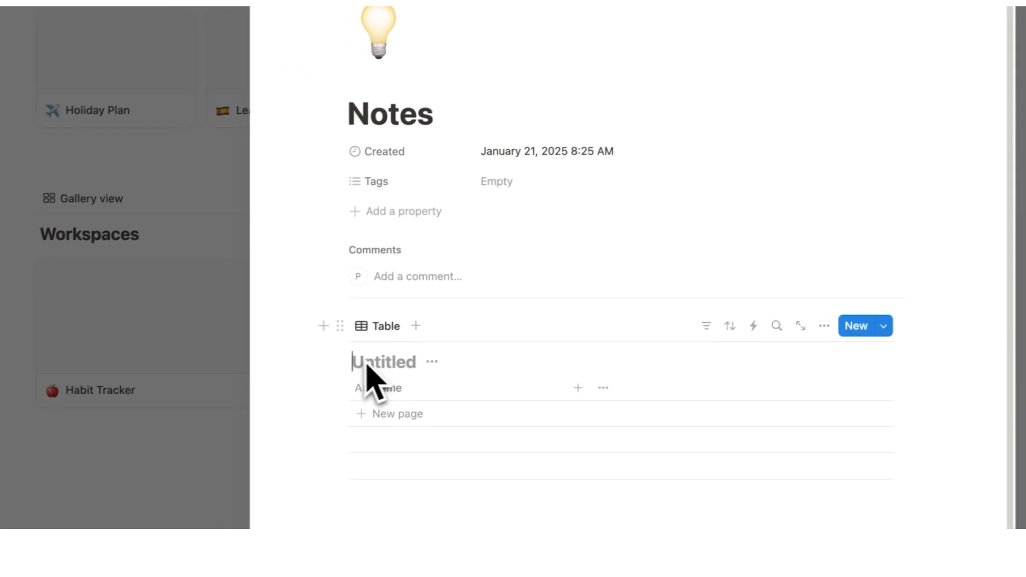
text(Notes)
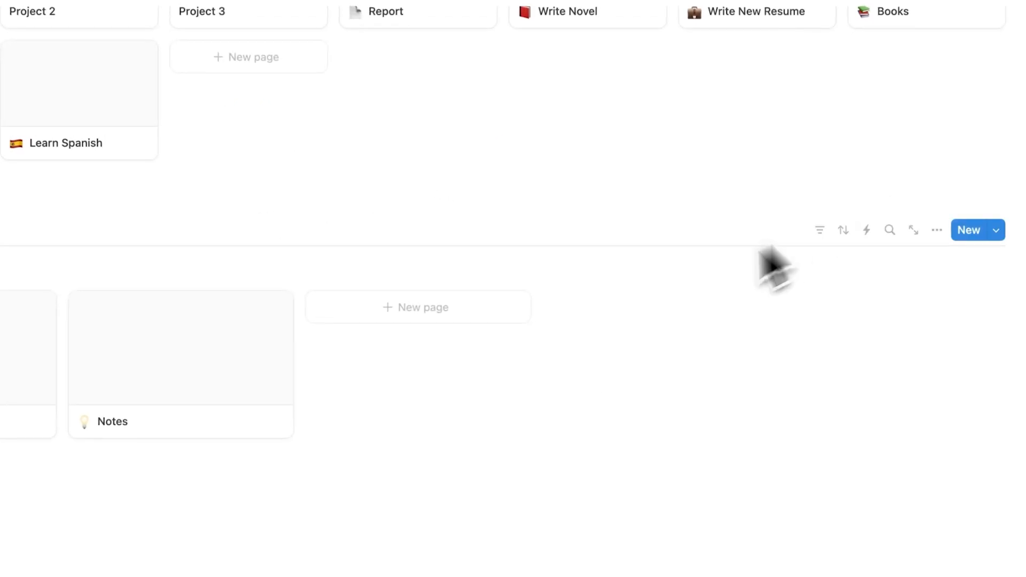
click(238, 343)
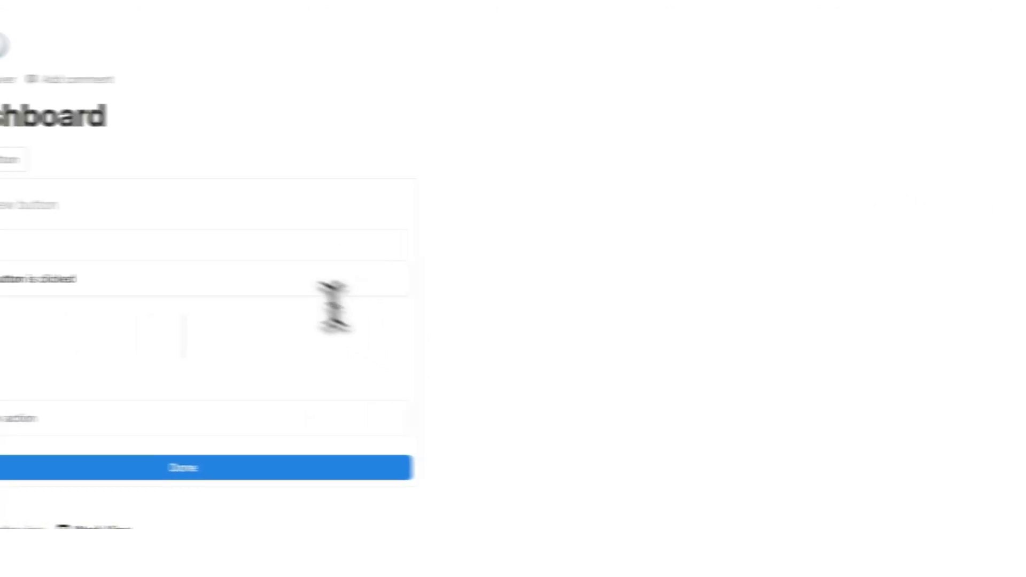
Name the Dashboard's new button New Note and give it an action that adds a page to a database
text(New Note)
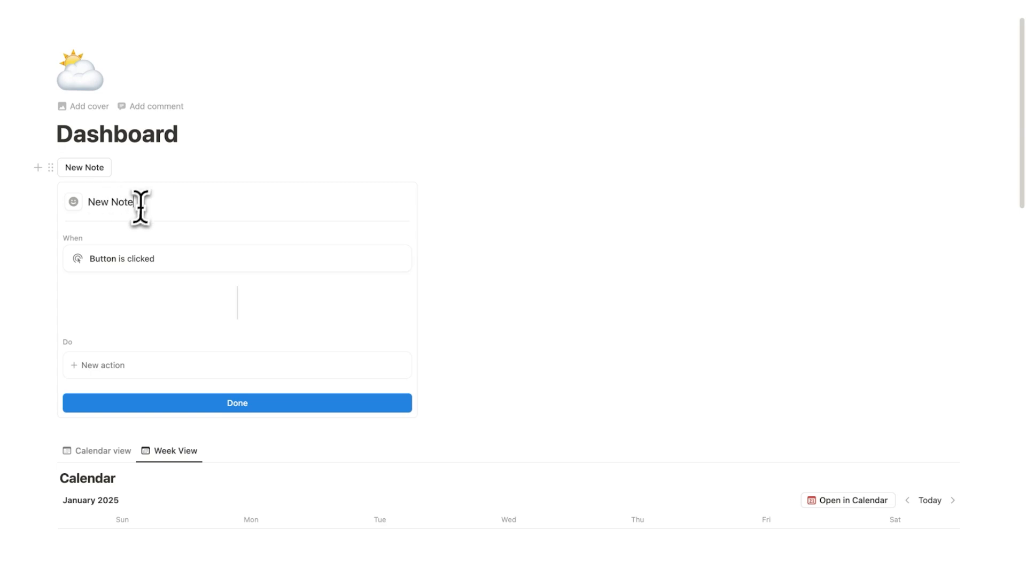
scroll(207, 295, down, 2)
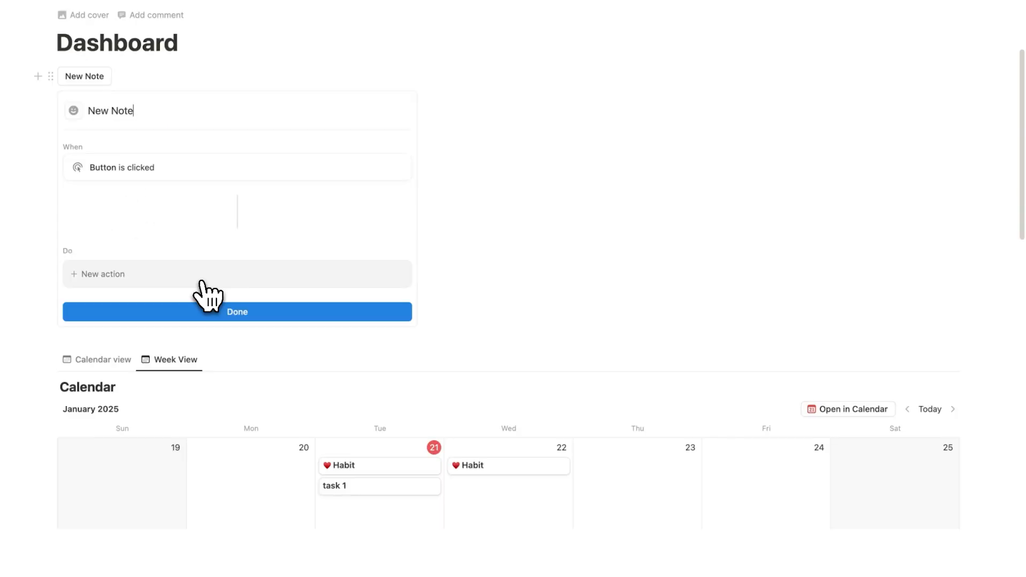
click(203, 280)
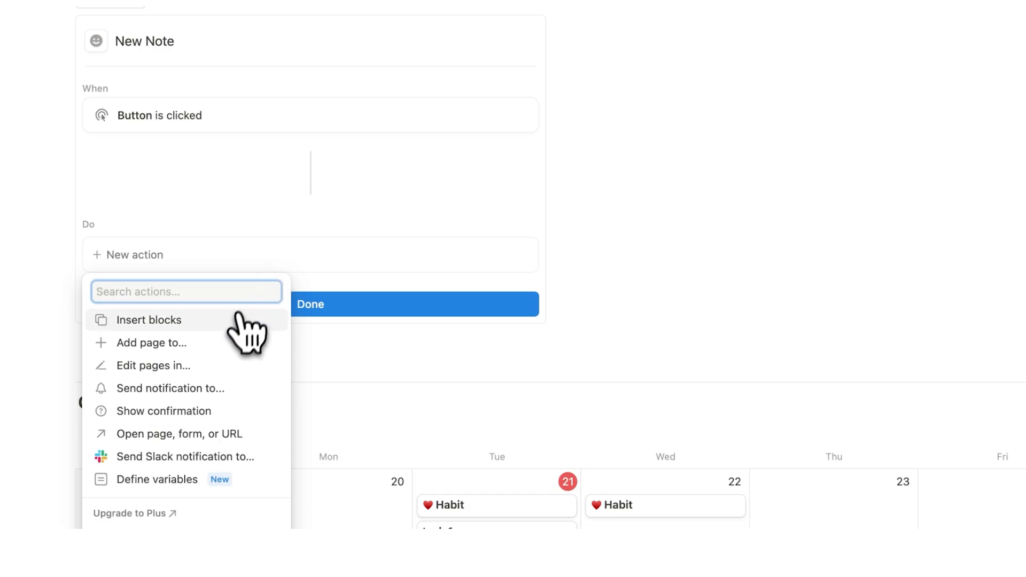
click(239, 357)
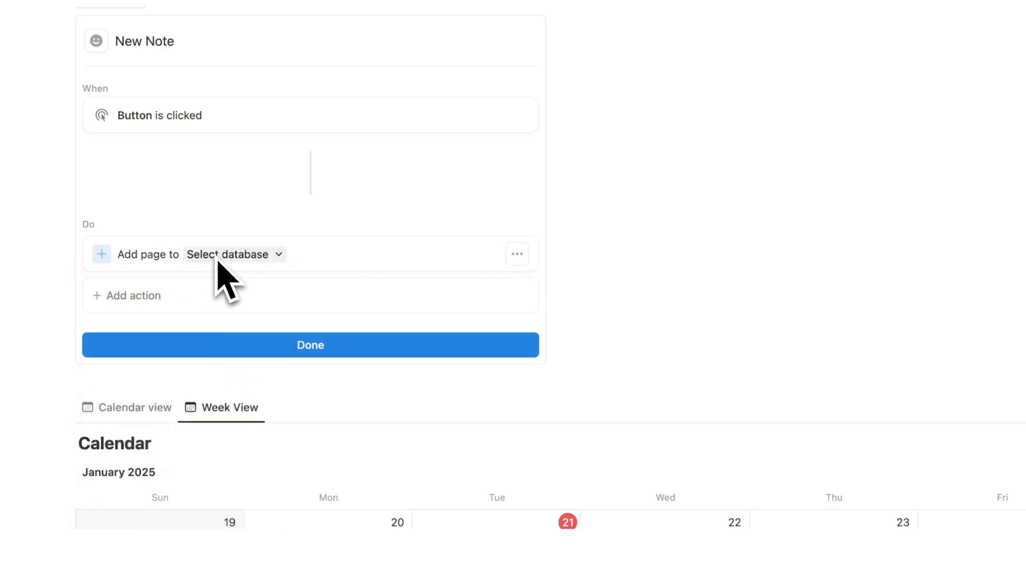
Set the target database of the button's add-page action to Notes
scroll(214, 305, down, 4)
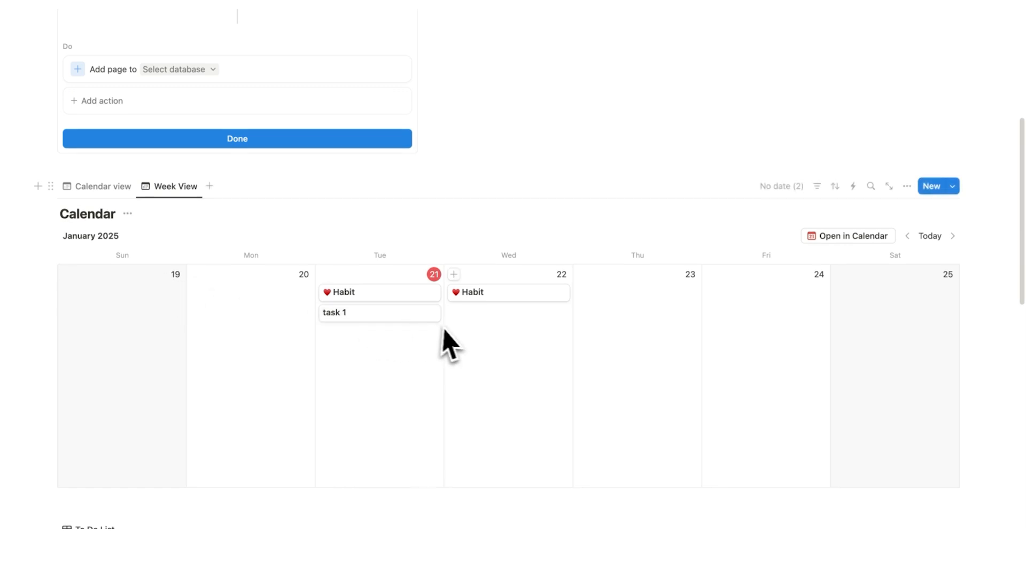
scroll(458, 344, down, 1)
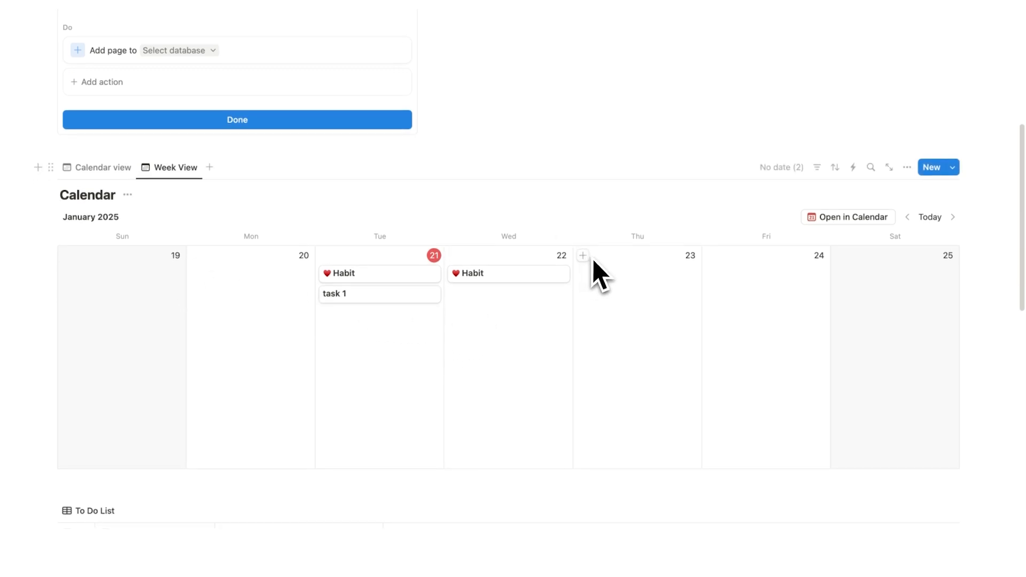
scroll(594, 272, up, 4)
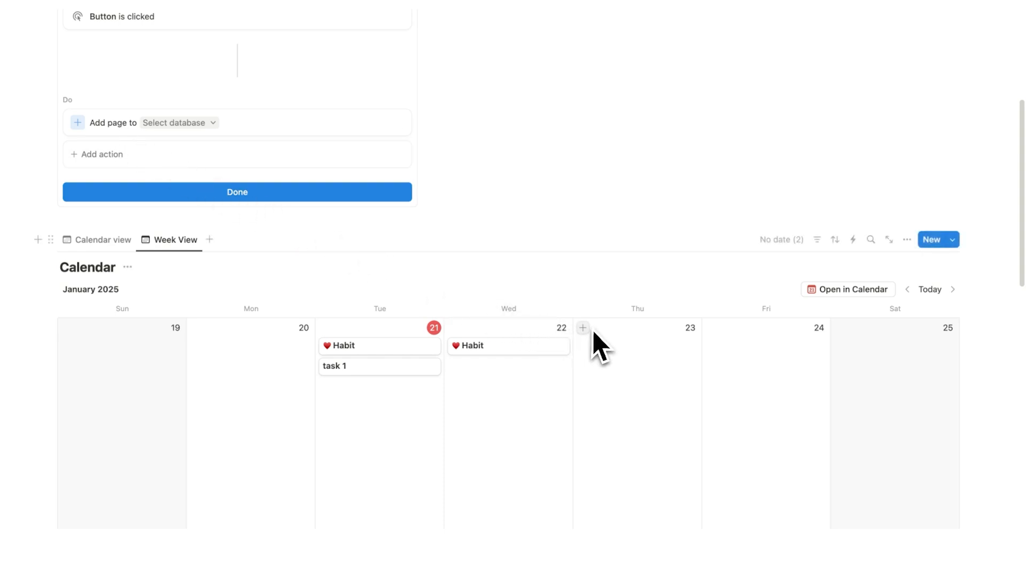
scroll(599, 353, up, 8)
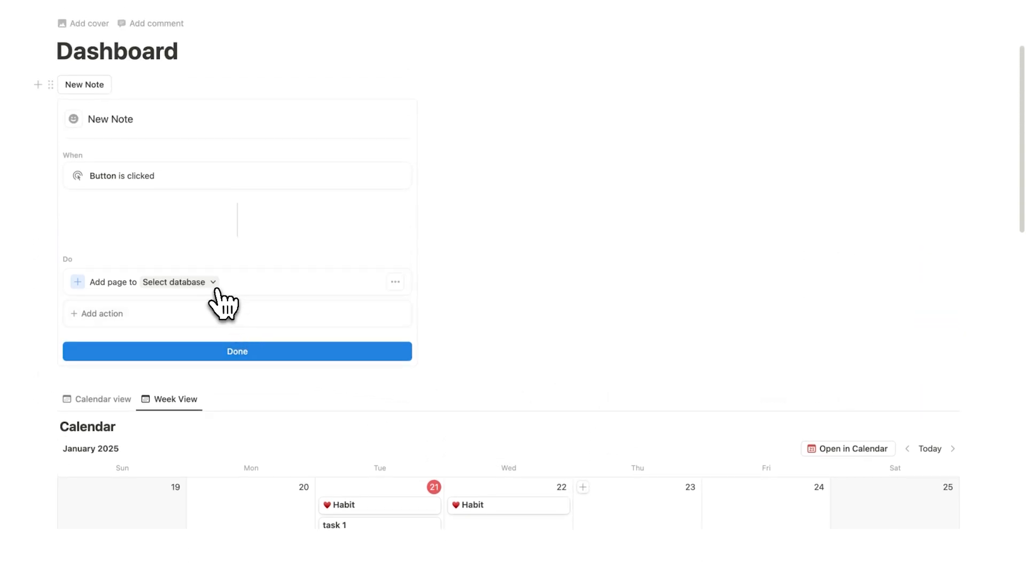
click(209, 283)
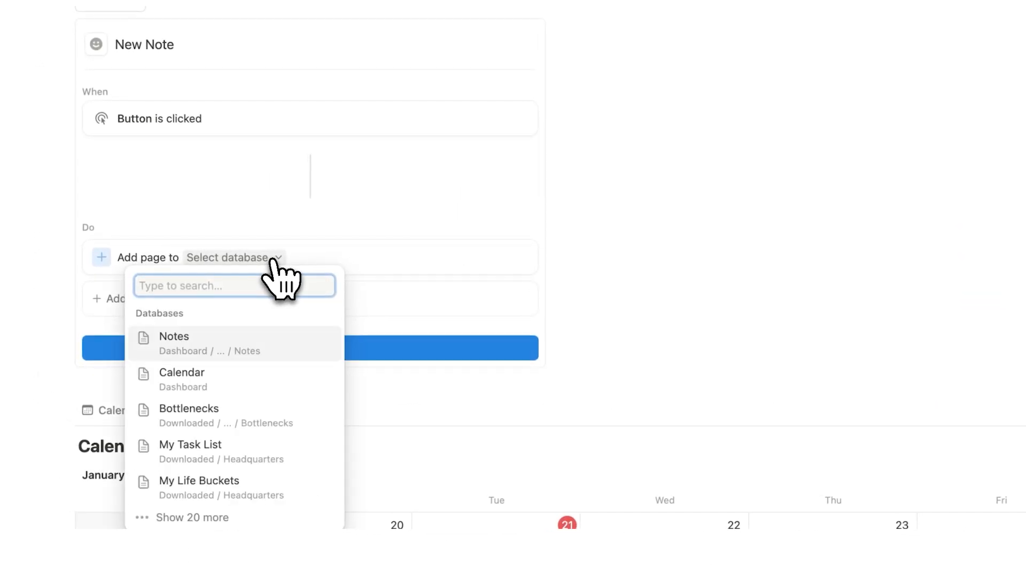
click(255, 343)
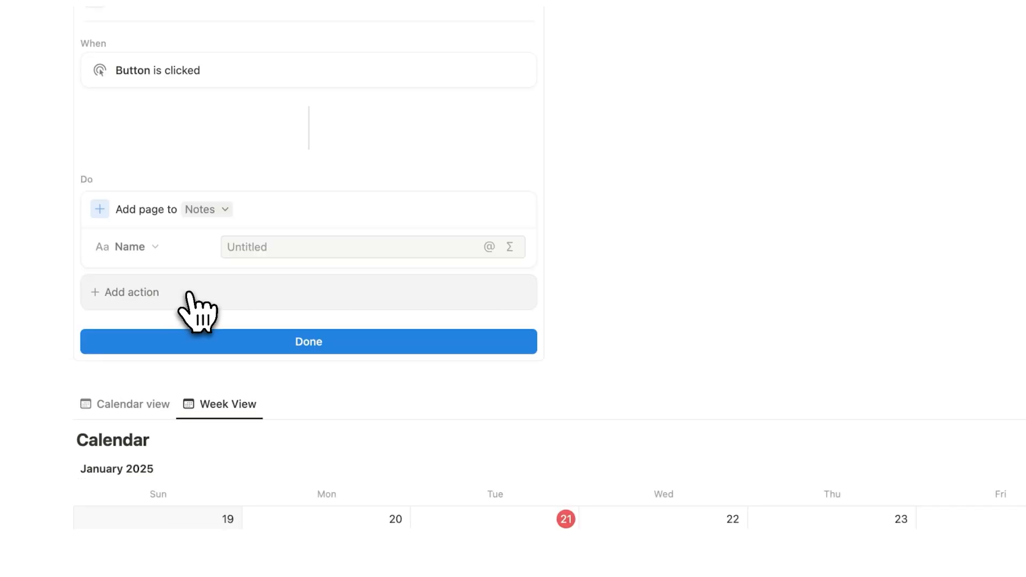
Add a second button action that opens the page added to Notes, and finish the button setup
click(190, 293)
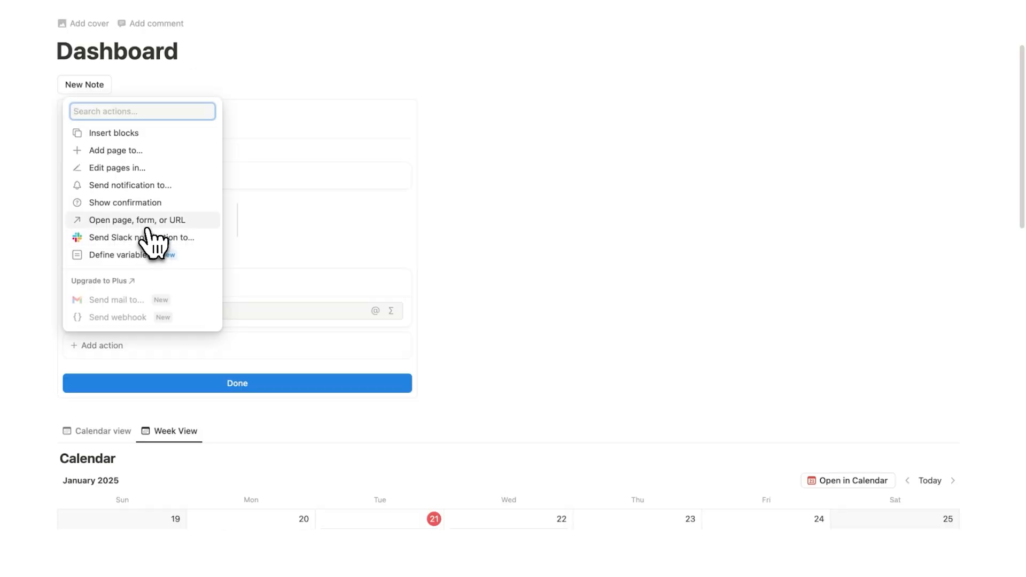
click(148, 227)
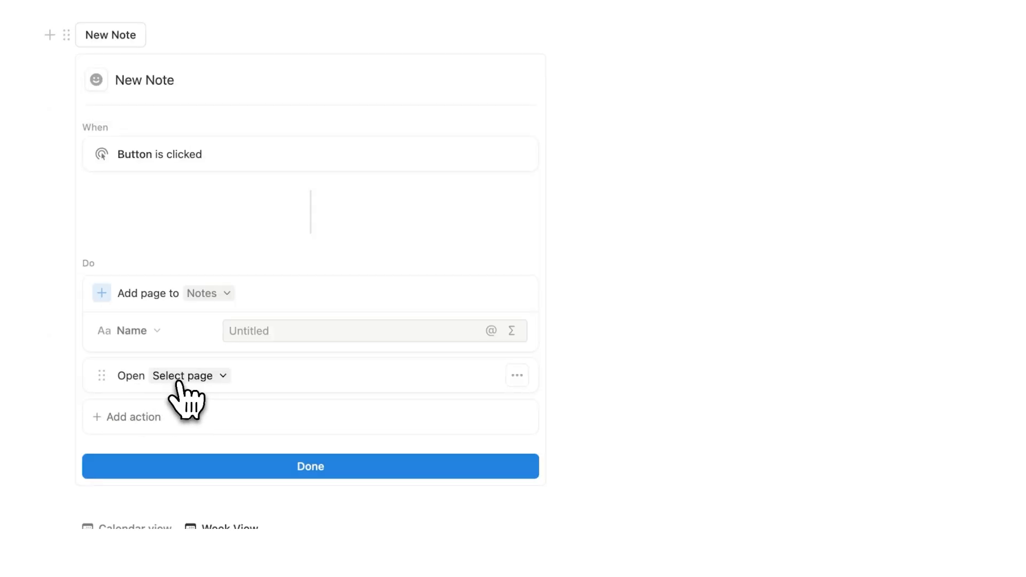
click(139, 314)
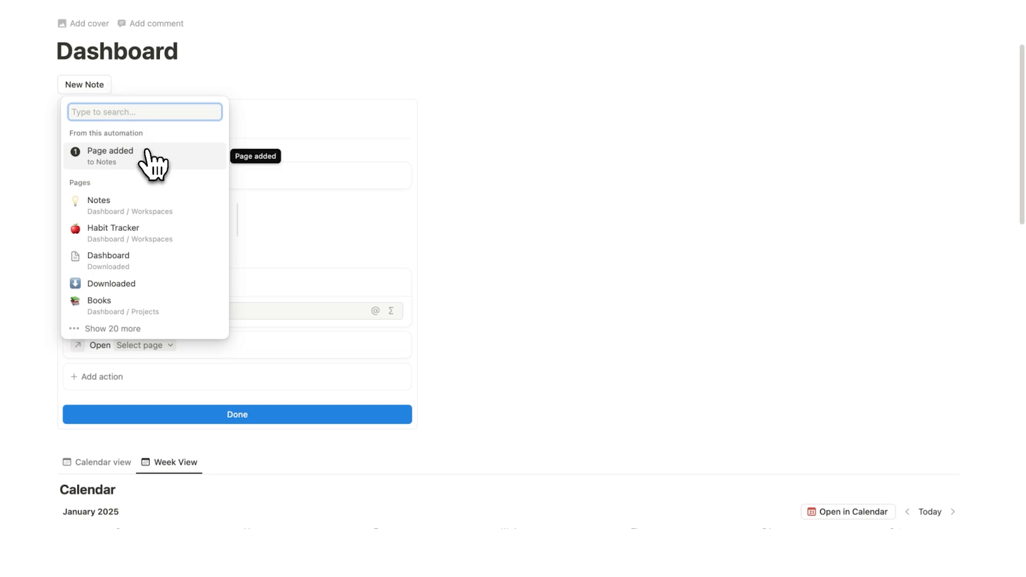
click(150, 156)
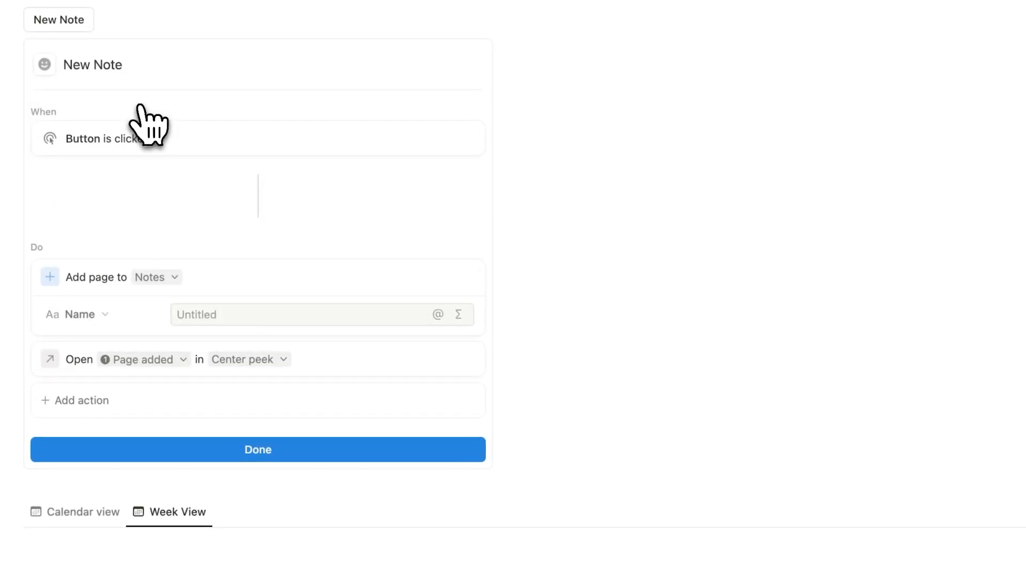
click(292, 455)
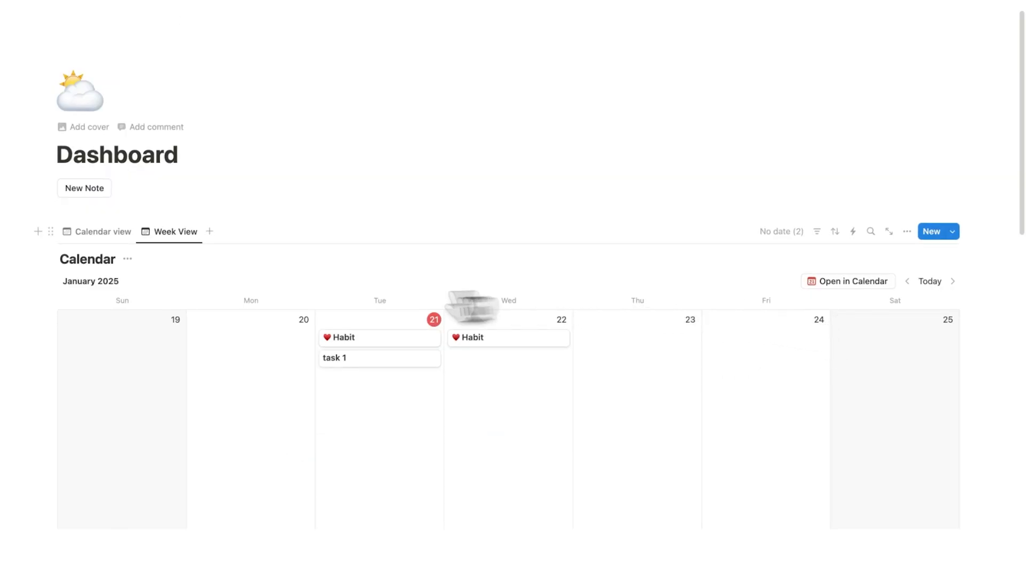
Run the New Note button, title the note "blah blah blah" with the body text "this is blah", and close it
scroll(566, 305, down, 5)
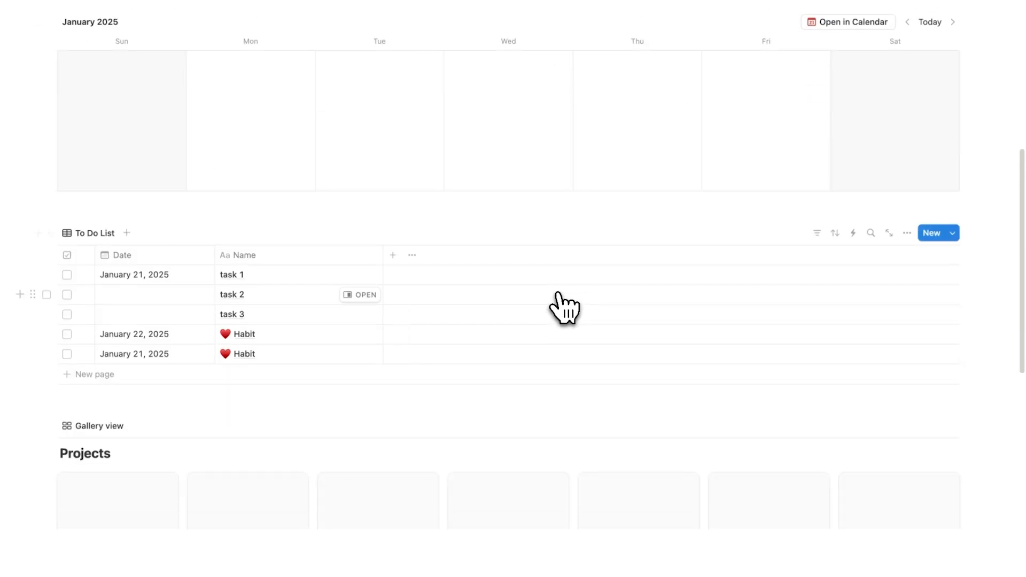
scroll(348, 247, down, 4)
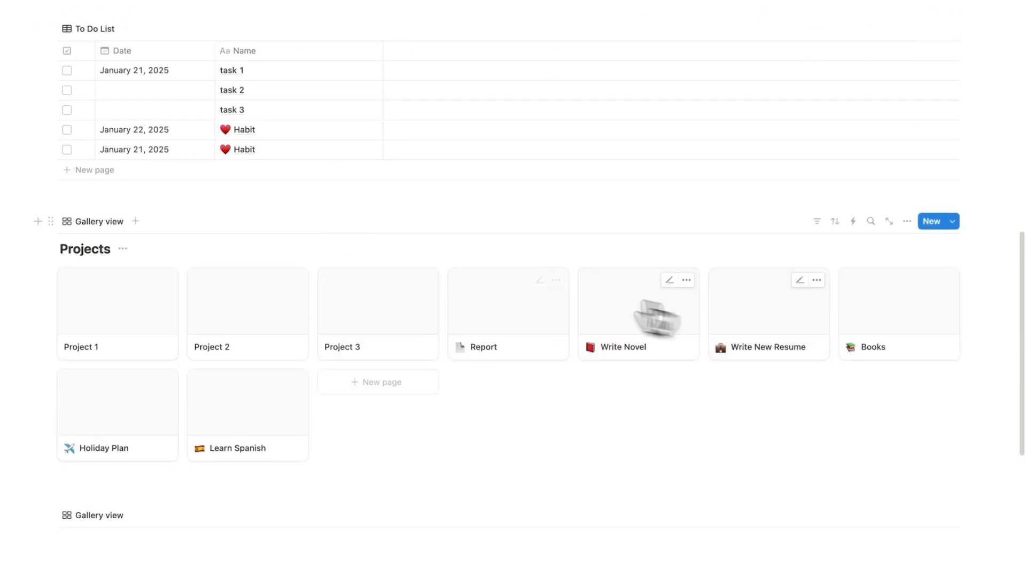
scroll(502, 310, down, 5)
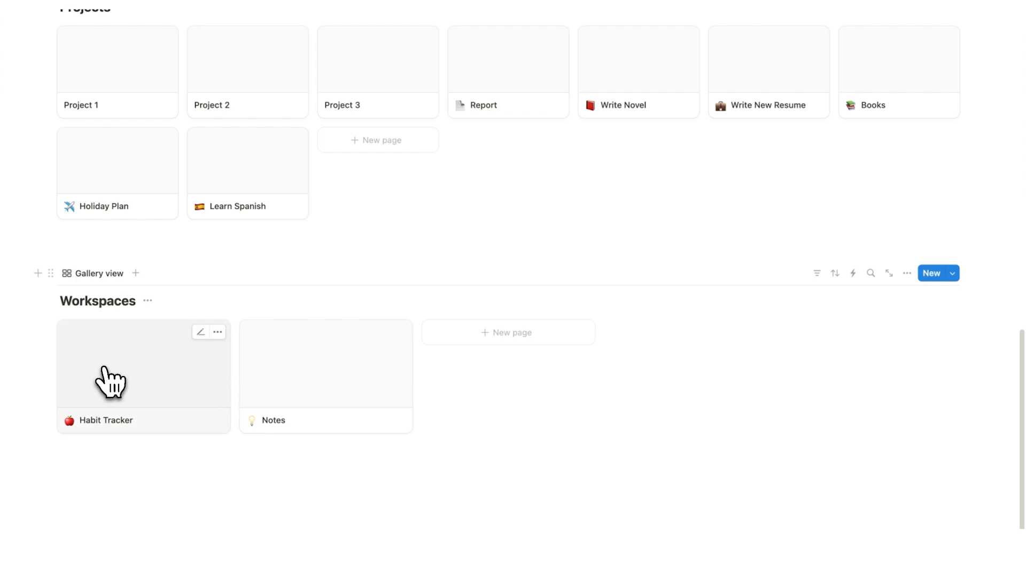
scroll(312, 381, up, 10)
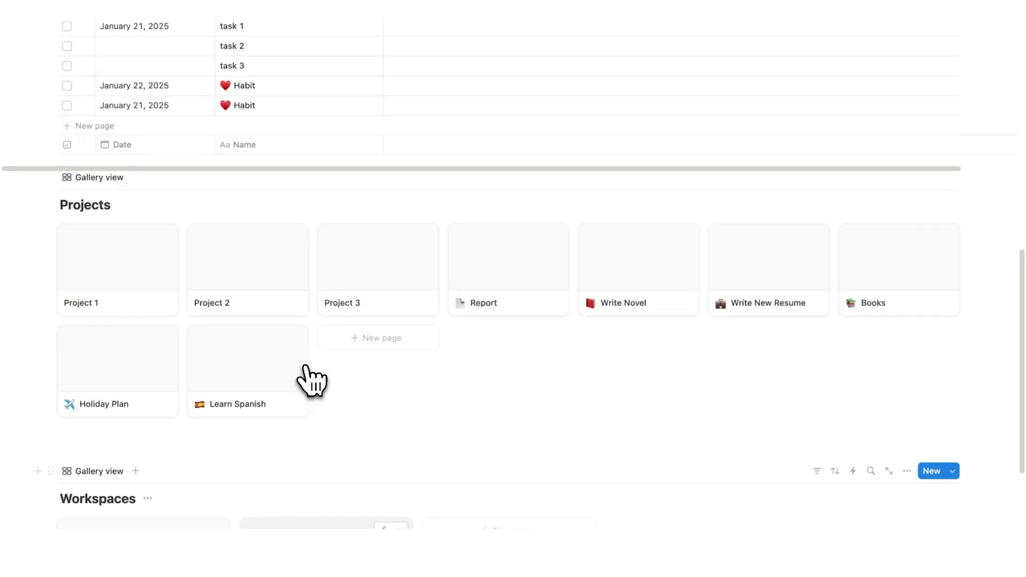
click(98, 204)
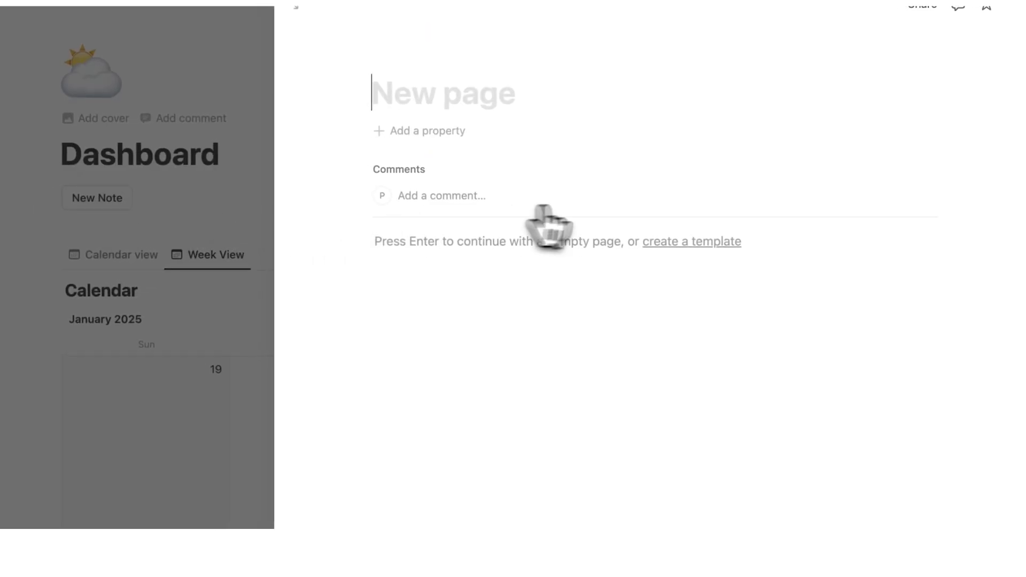
text(blah blah bl)
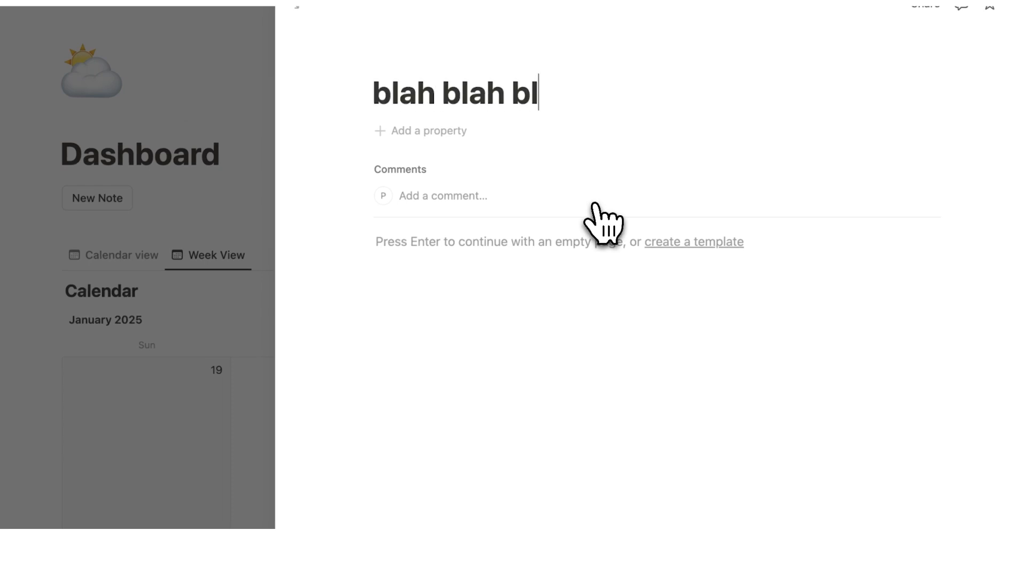
text(ah)
key(Return)
text(this)
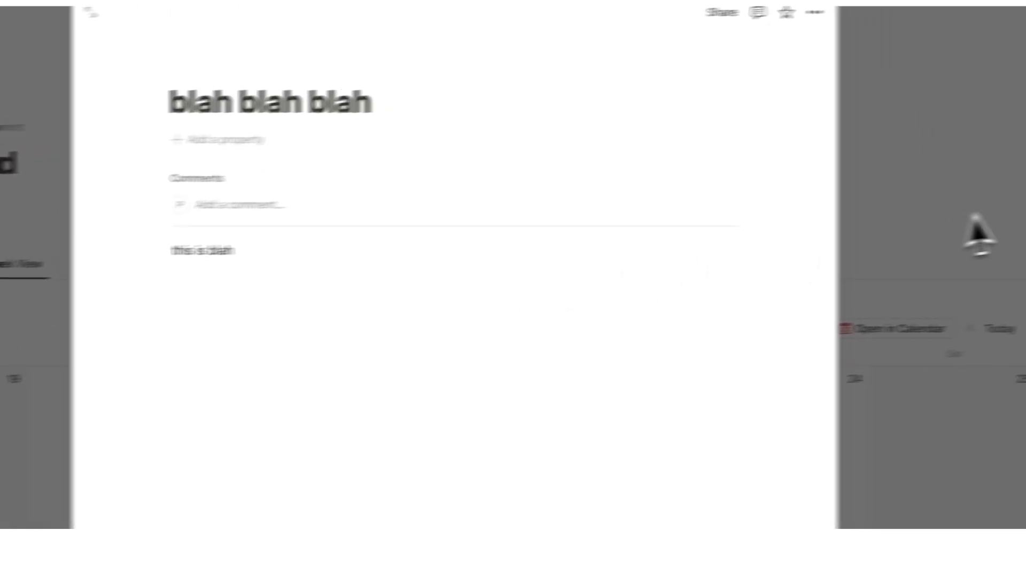
click(976, 229)
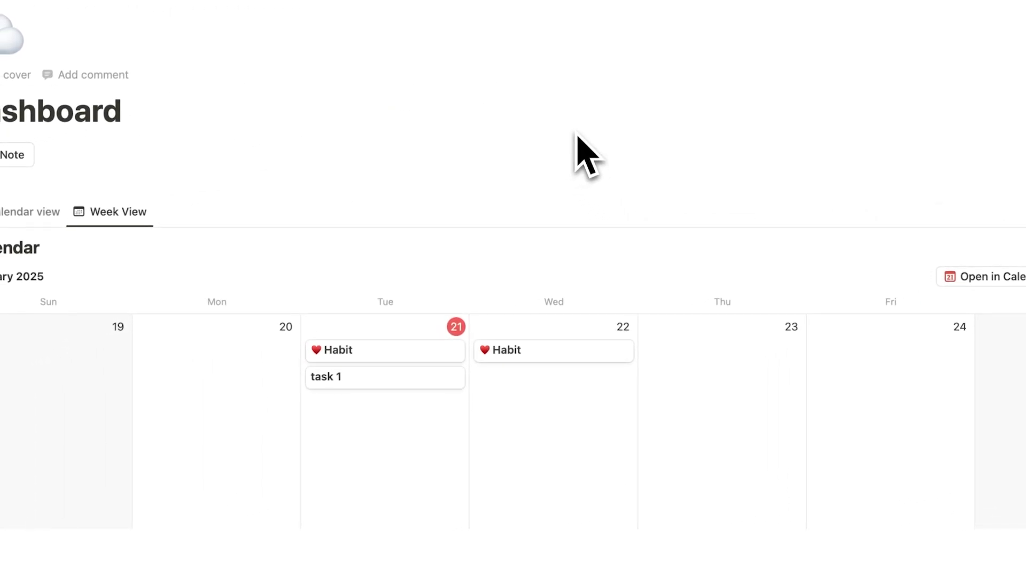
Check the Notes page in Workspaces for the new note, and look over the whole Dashboard
scroll(580, 156, down, 15)
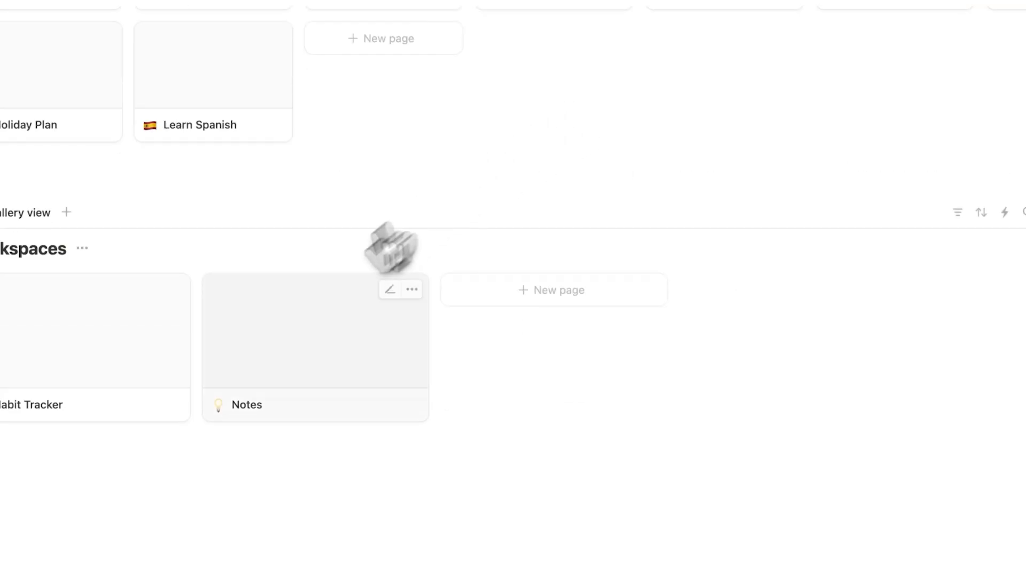
click(273, 329)
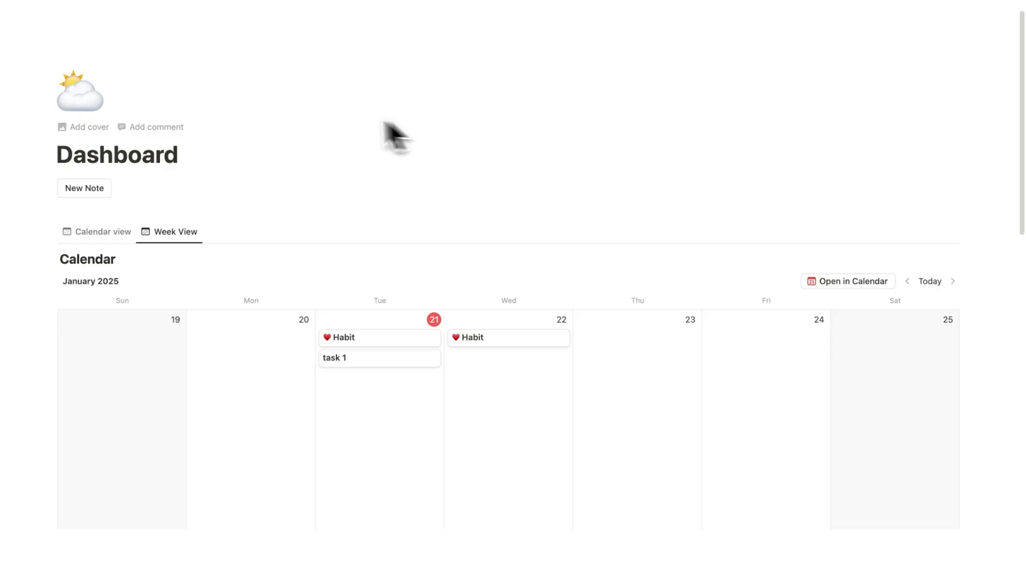
scroll(321, 161, down, 15)
scroll(796, 413, up, 2)
scroll(805, 427, up, 10)
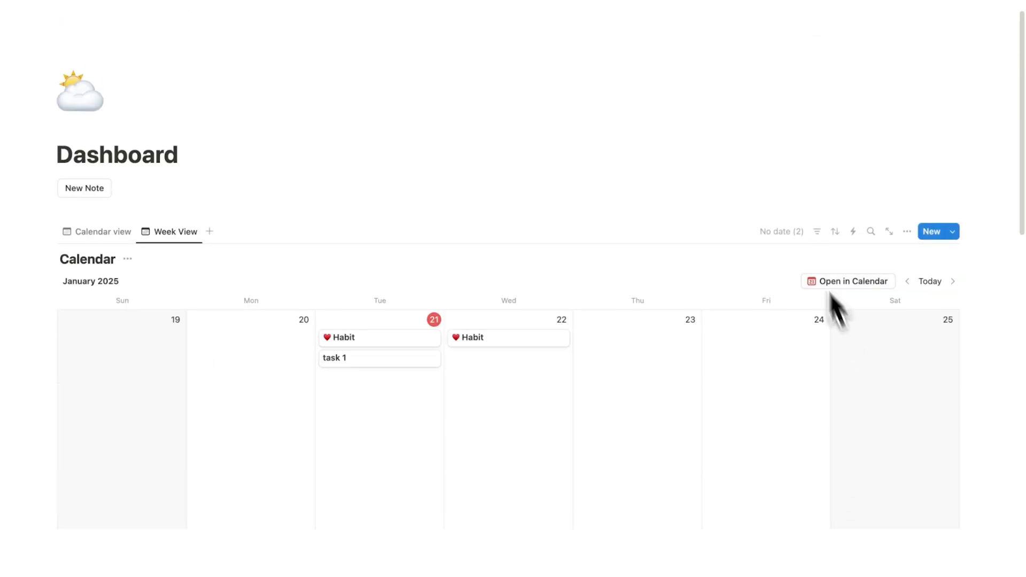